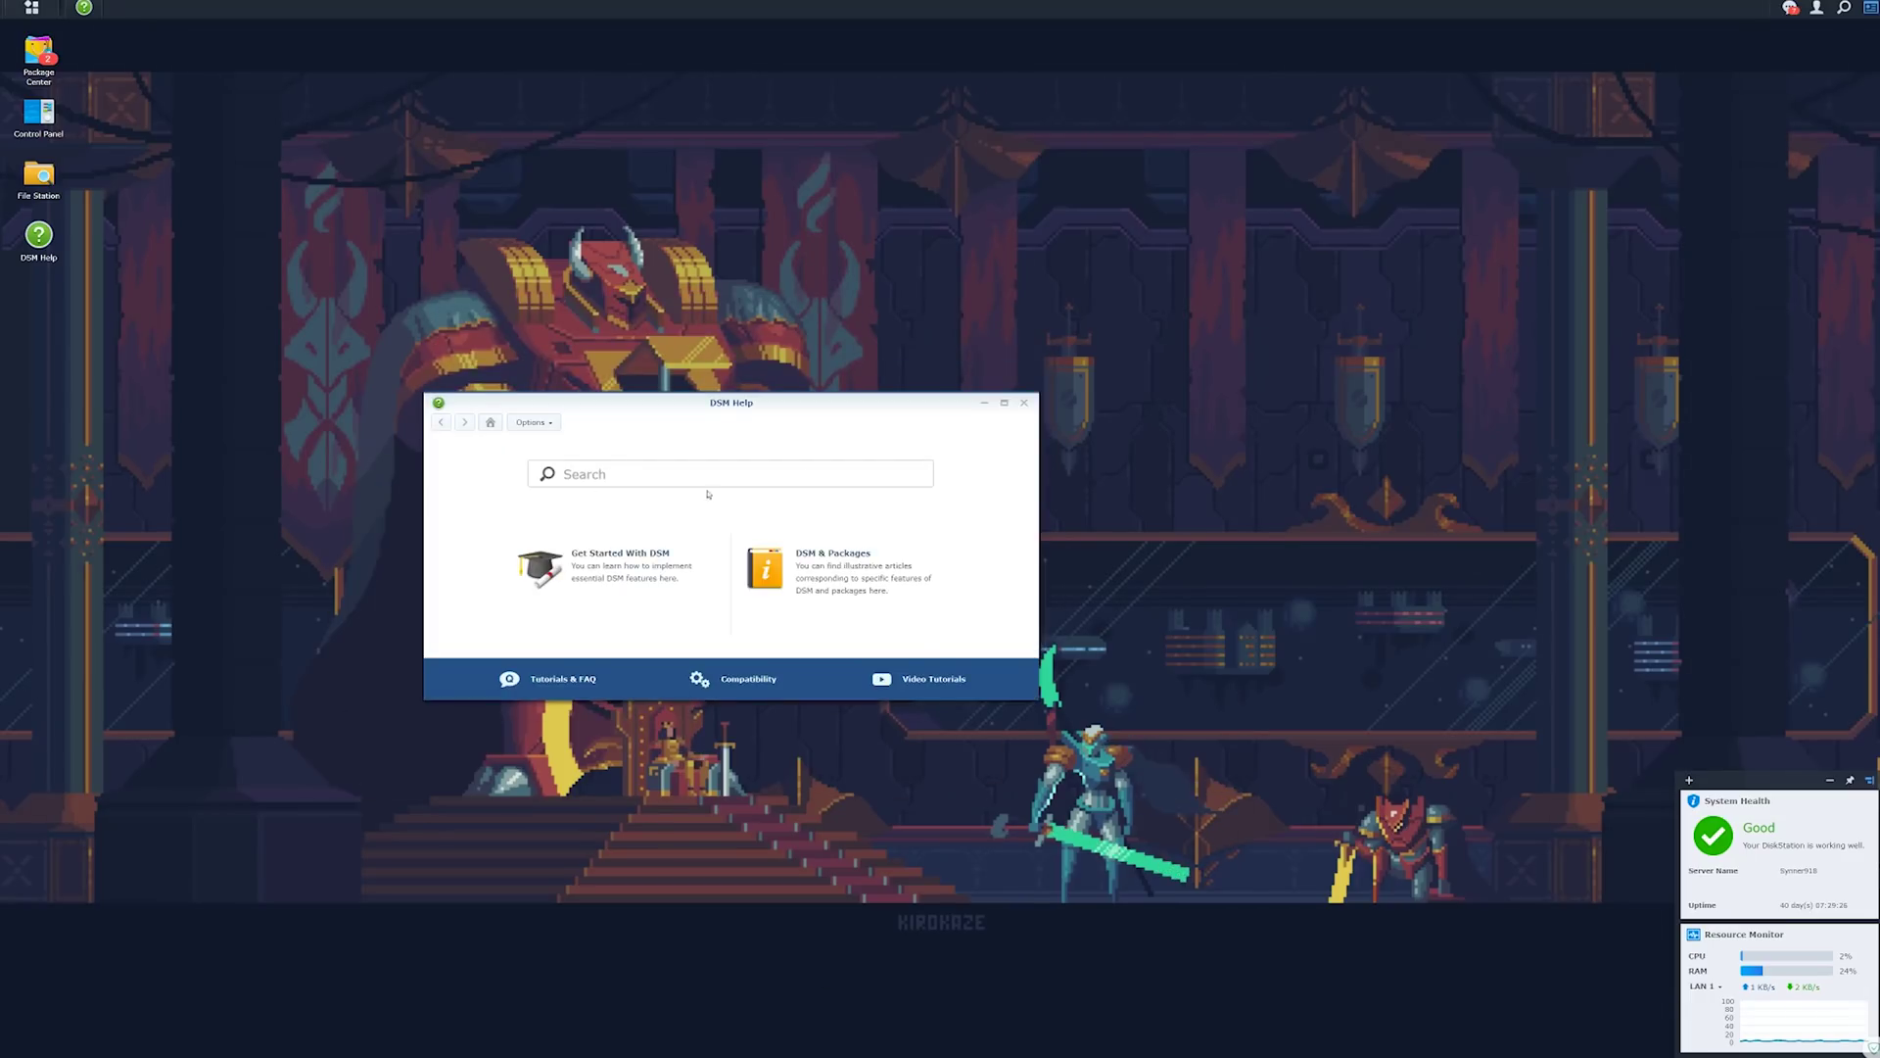
# Close DSM Help, open Package Center in the centre of the screen and scroll its installed packages.
pyautogui.click(1023, 403)
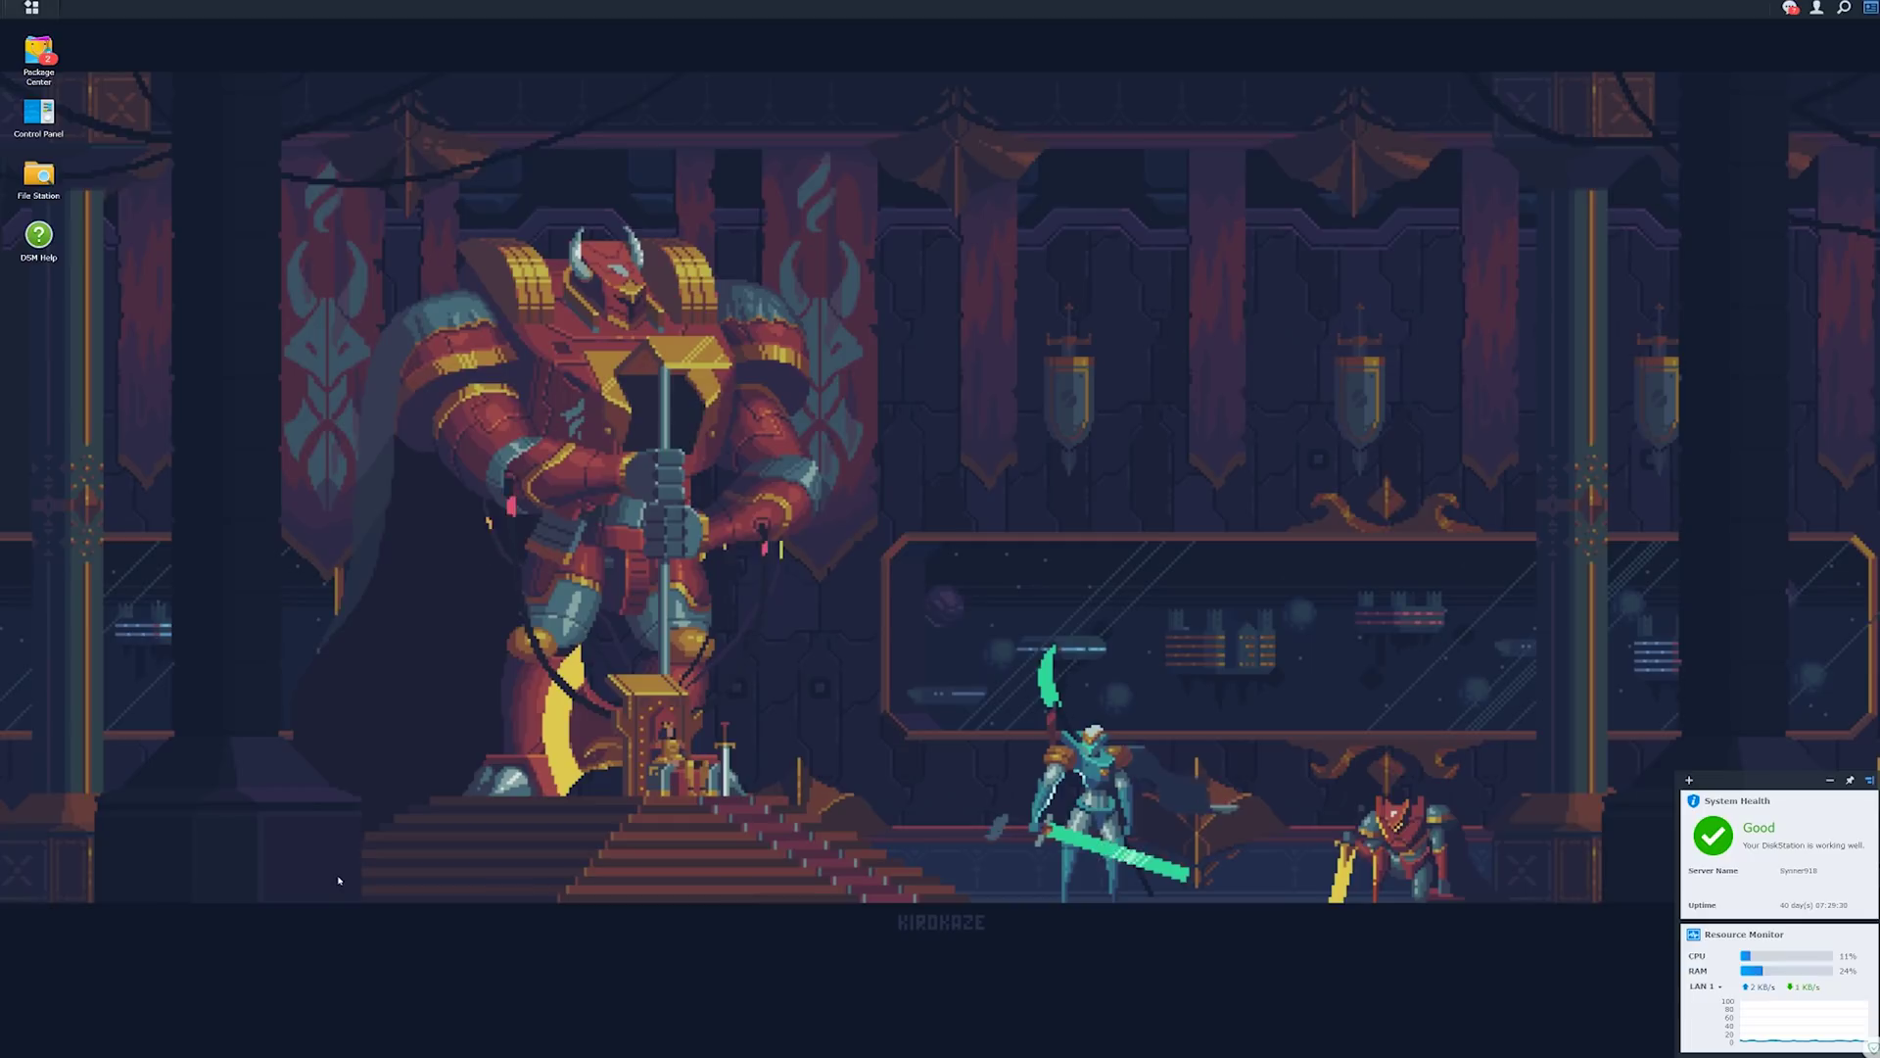
pyautogui.click(38, 51)
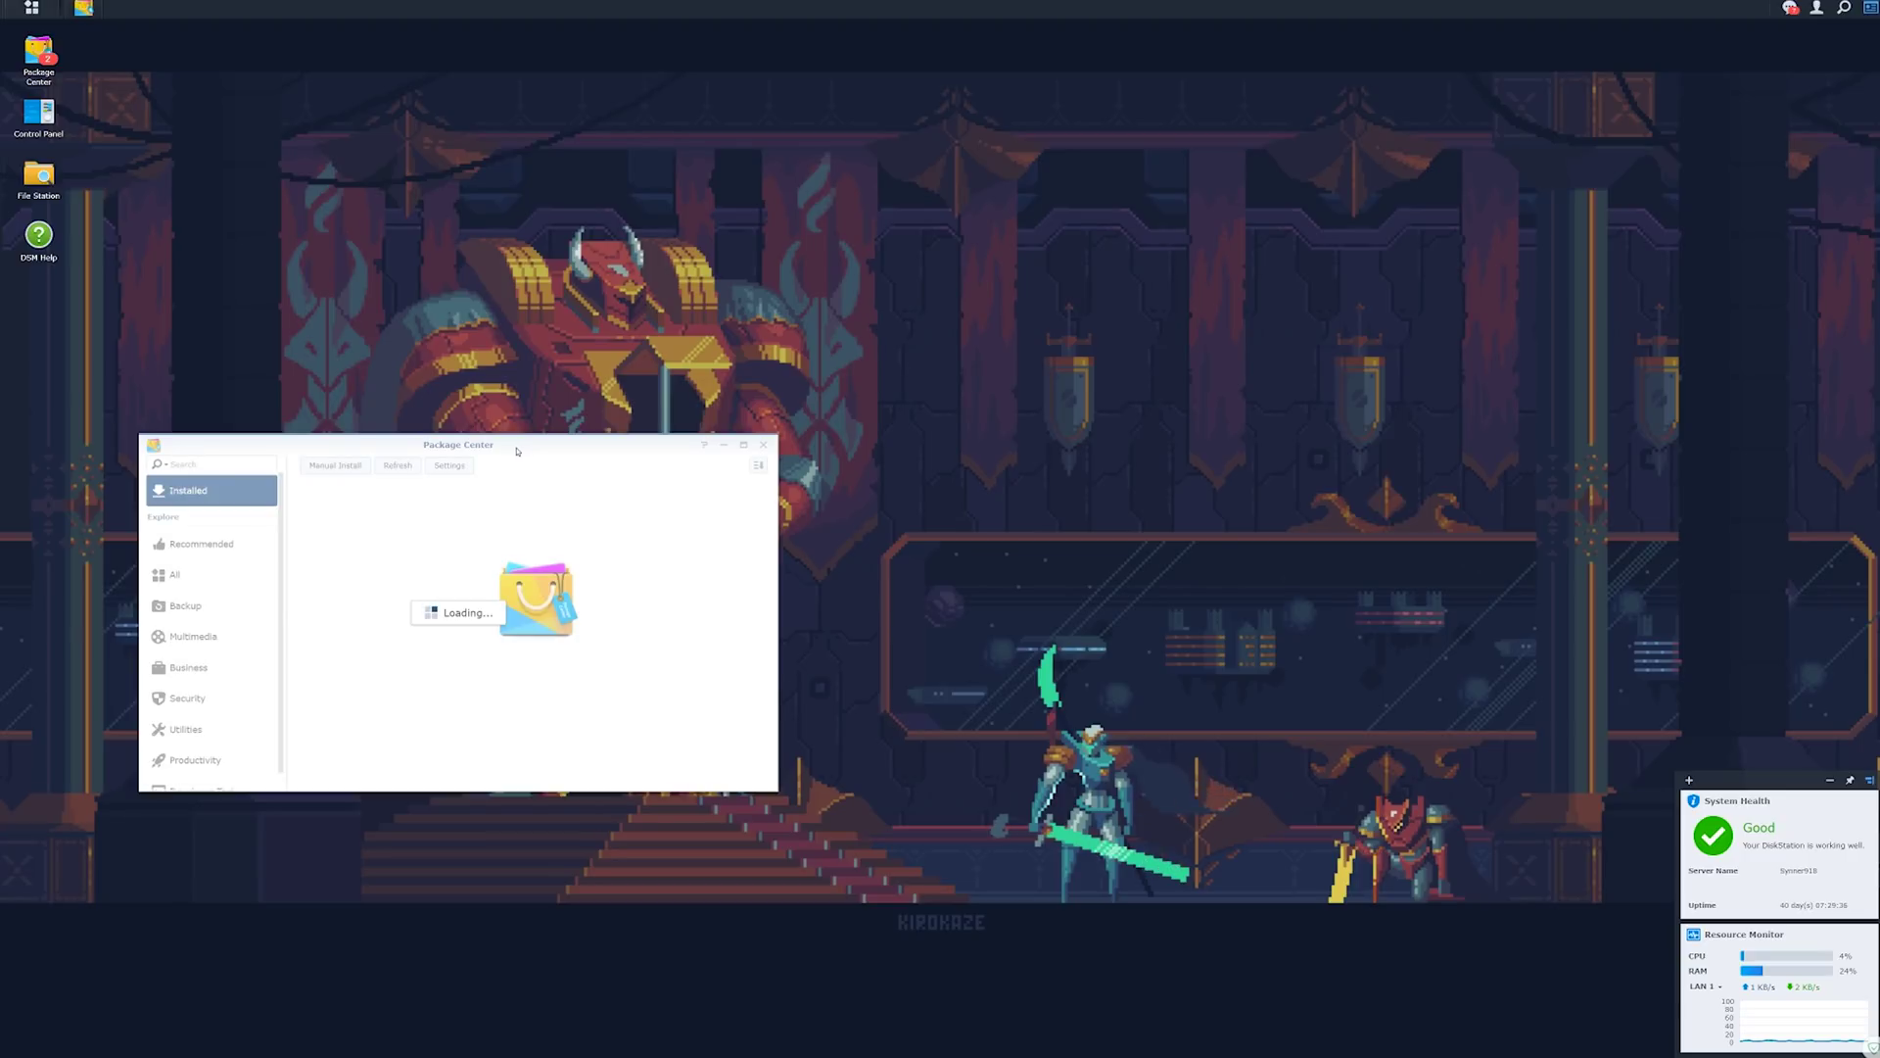
pyautogui.moveTo(492, 449); pyautogui.dragTo(849, 435)
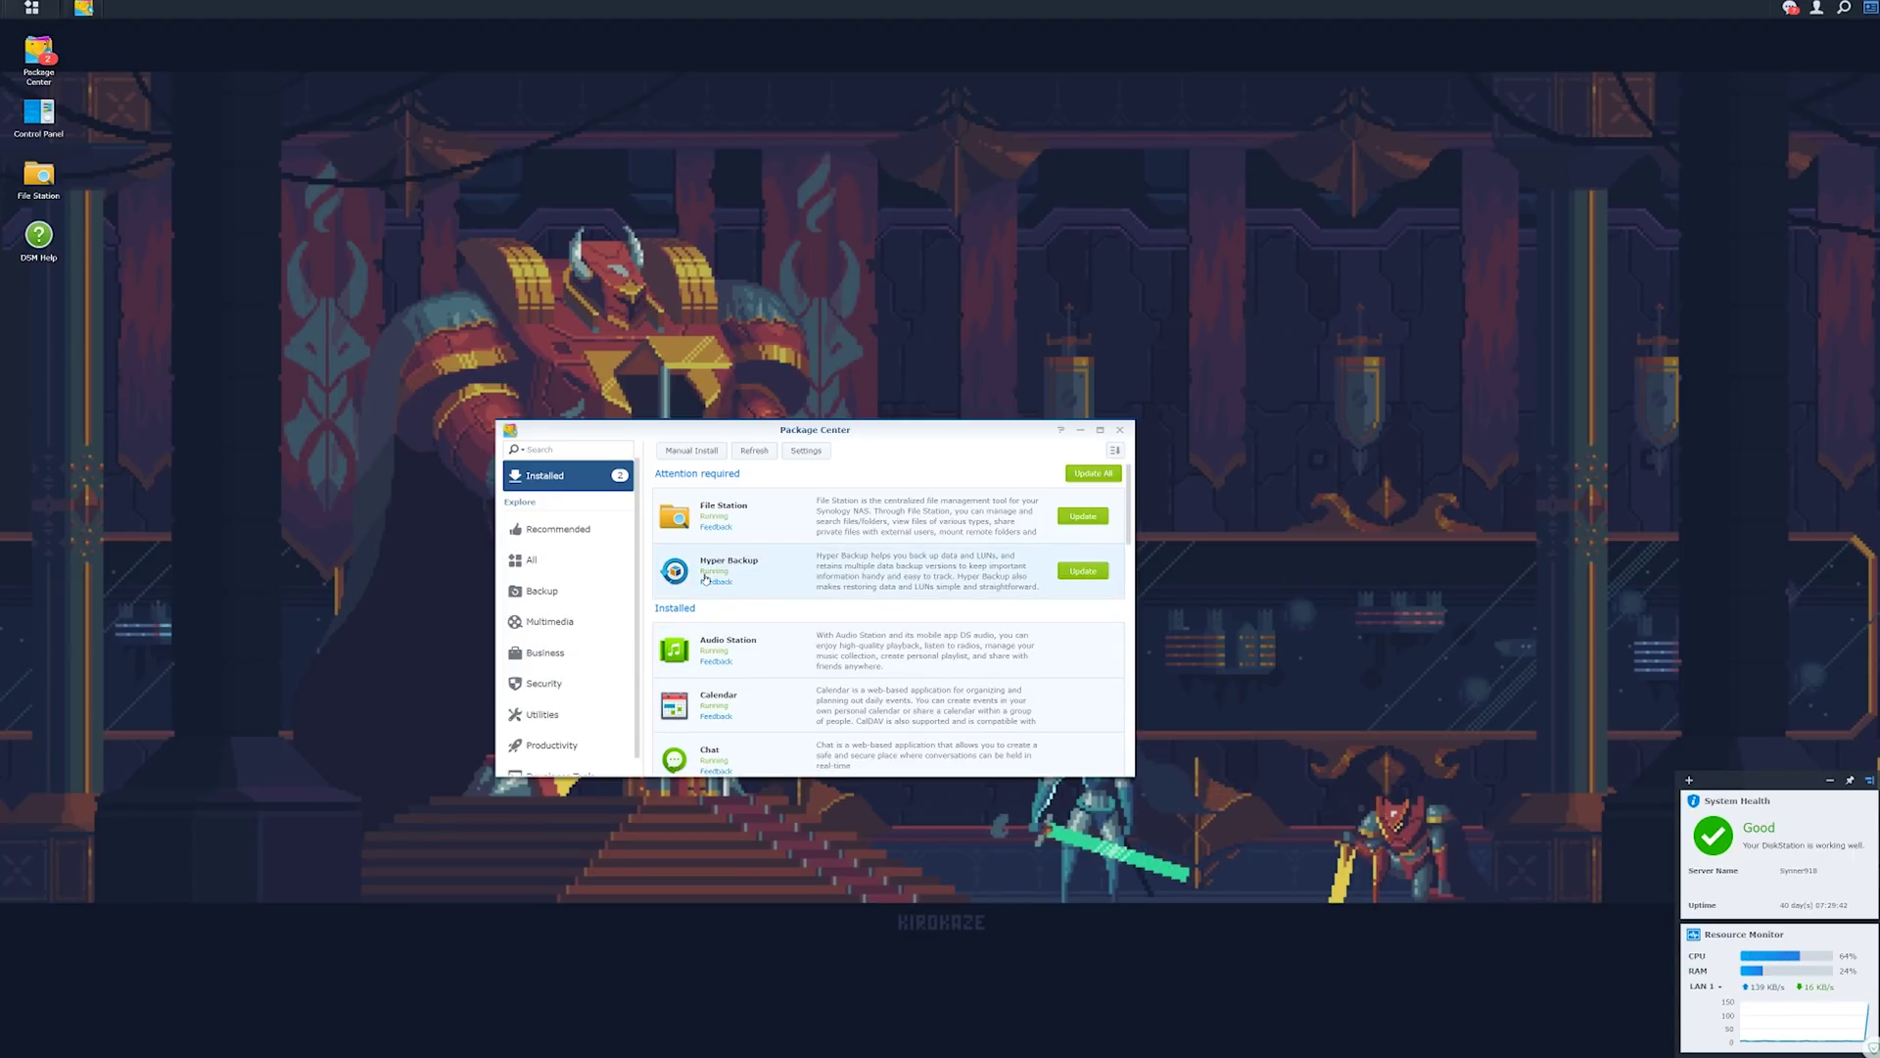
pyautogui.scroll(-1, 773, 627)
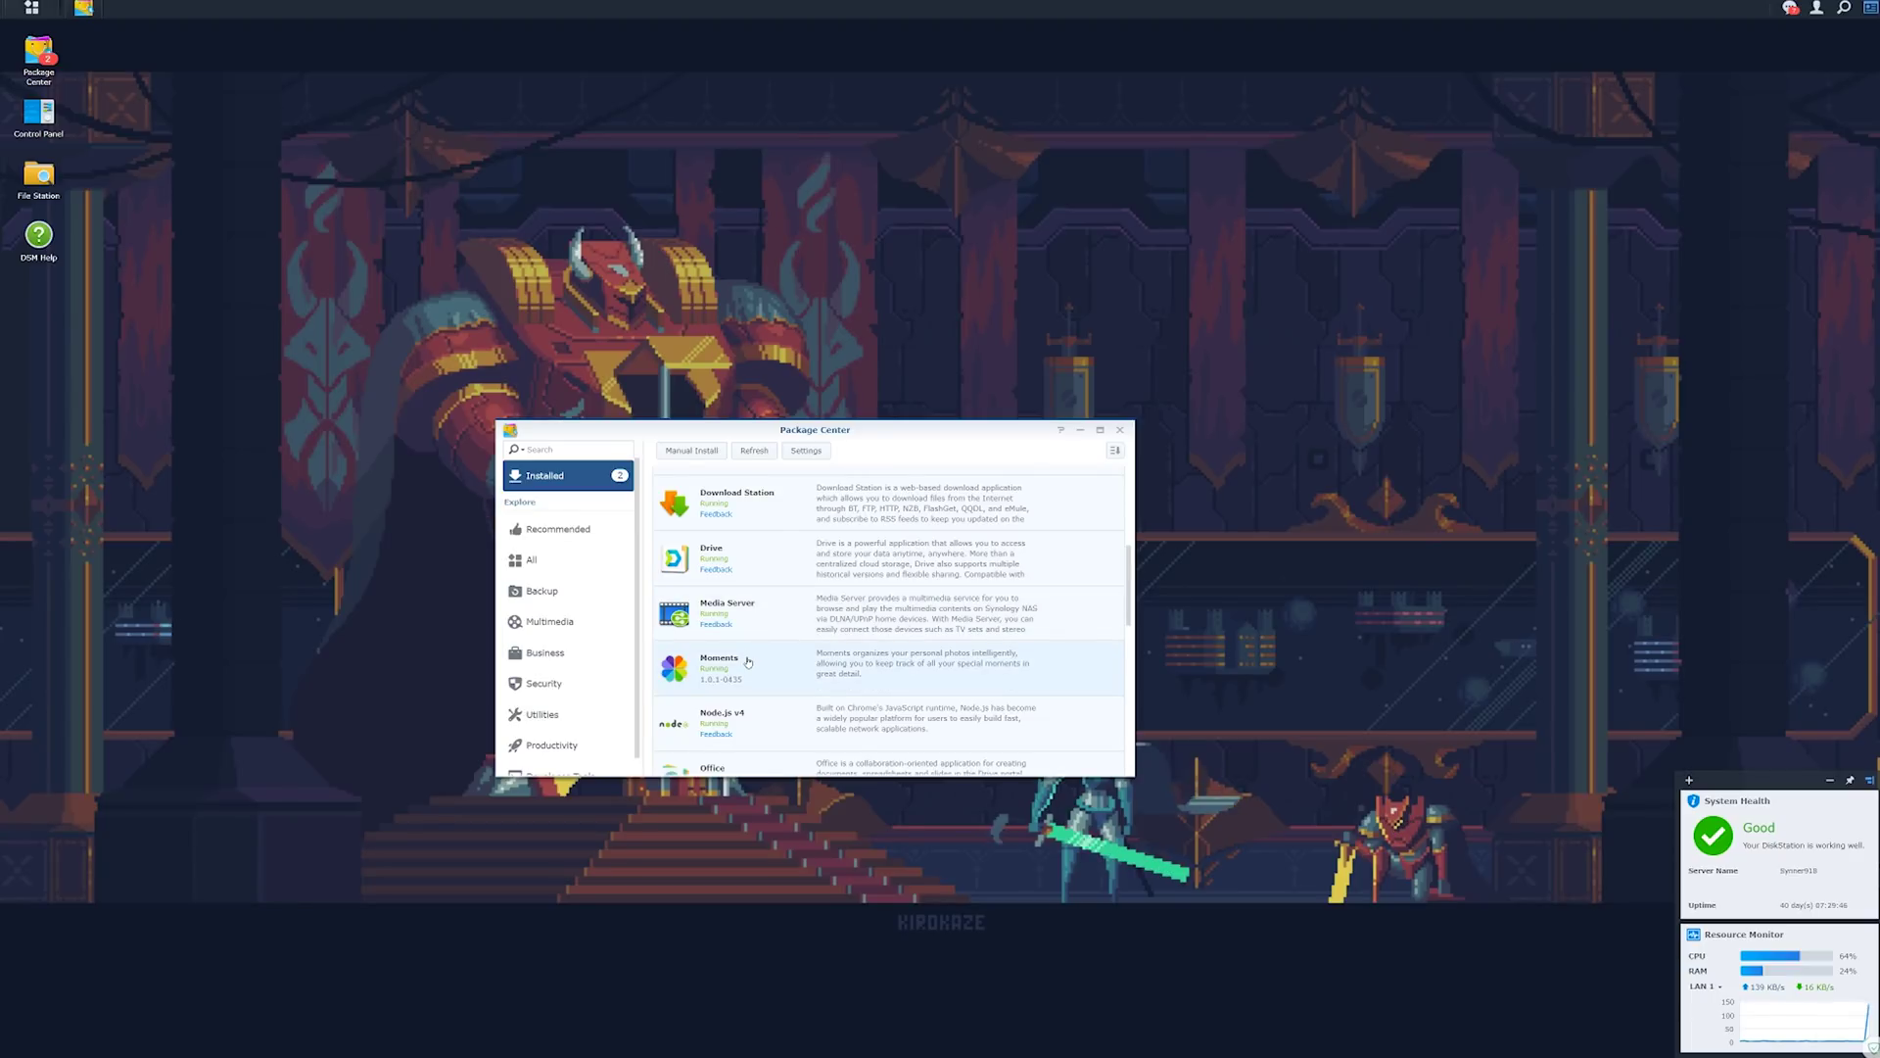
pyautogui.scroll(-5, 744, 676)
pyautogui.scroll(-3, 722, 701)
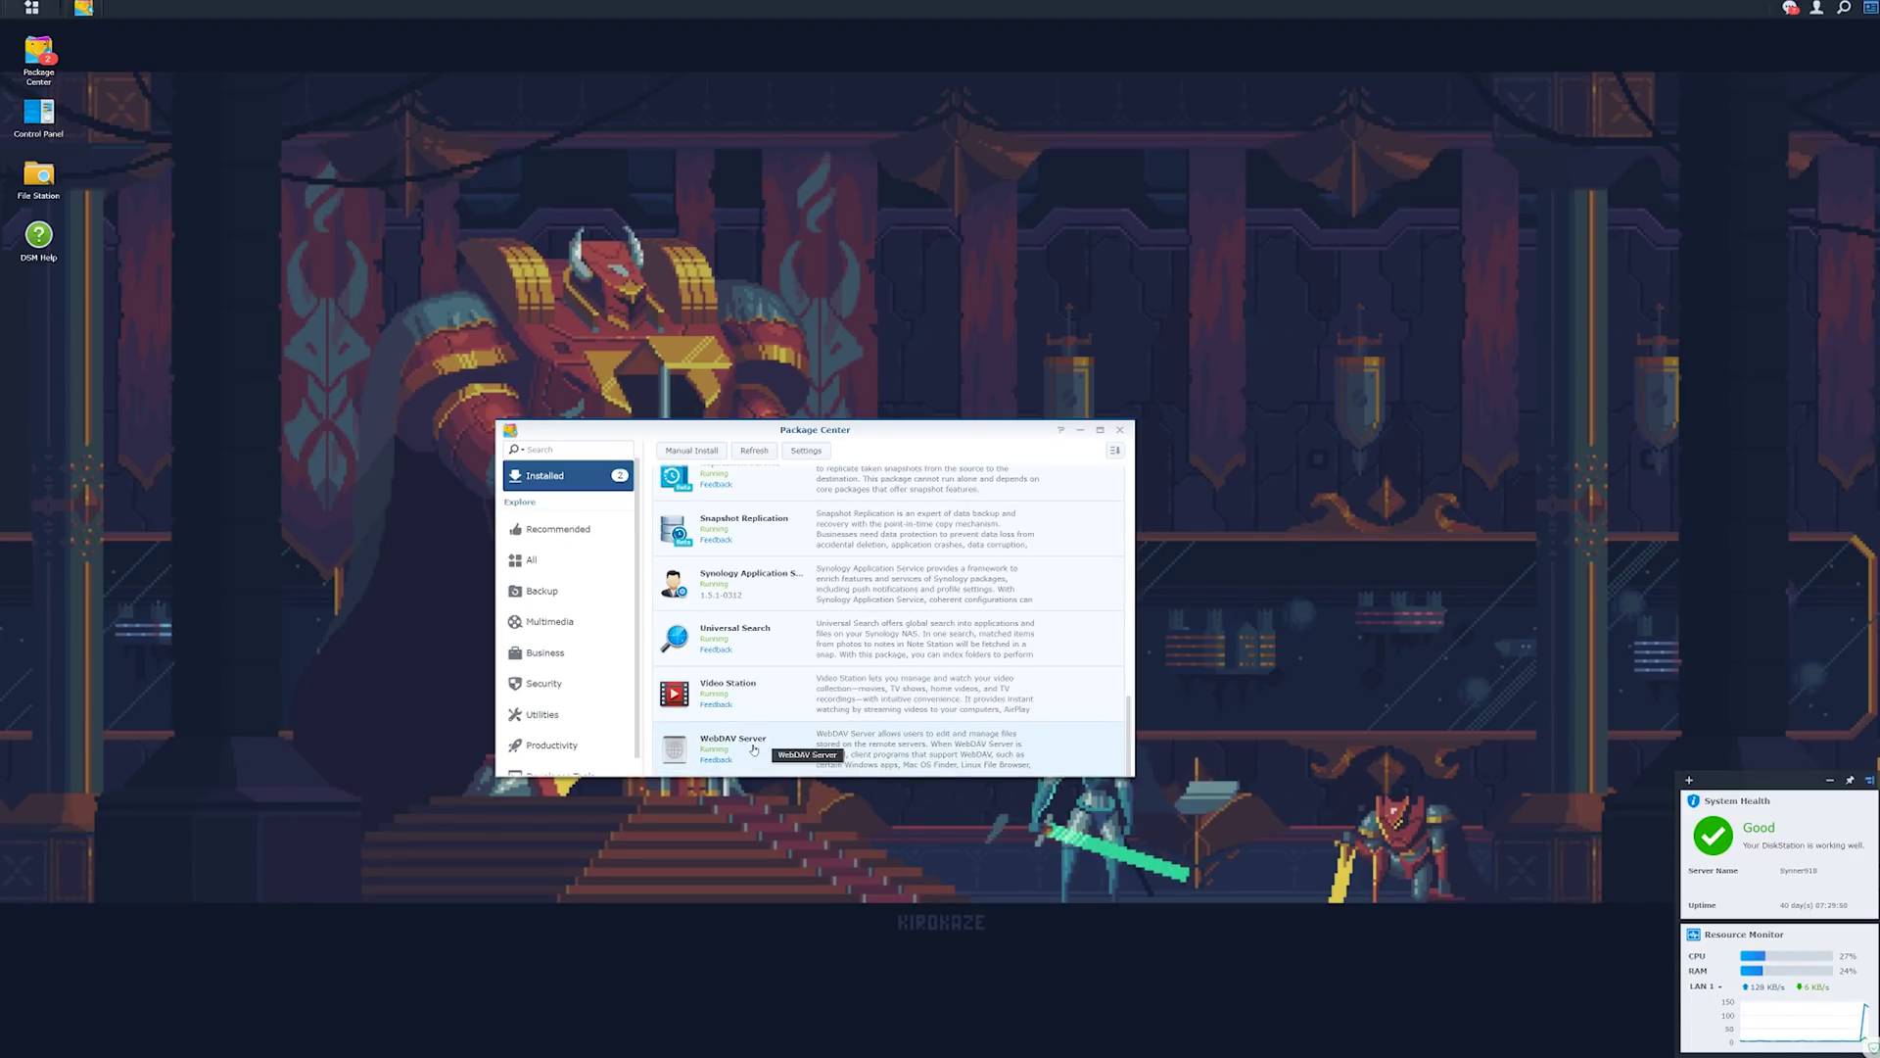
pyautogui.scroll(10, 753, 750)
# Browse the Recommended and Developer Tools package lists, finishing back on Recommended.
pyautogui.click(560, 532)
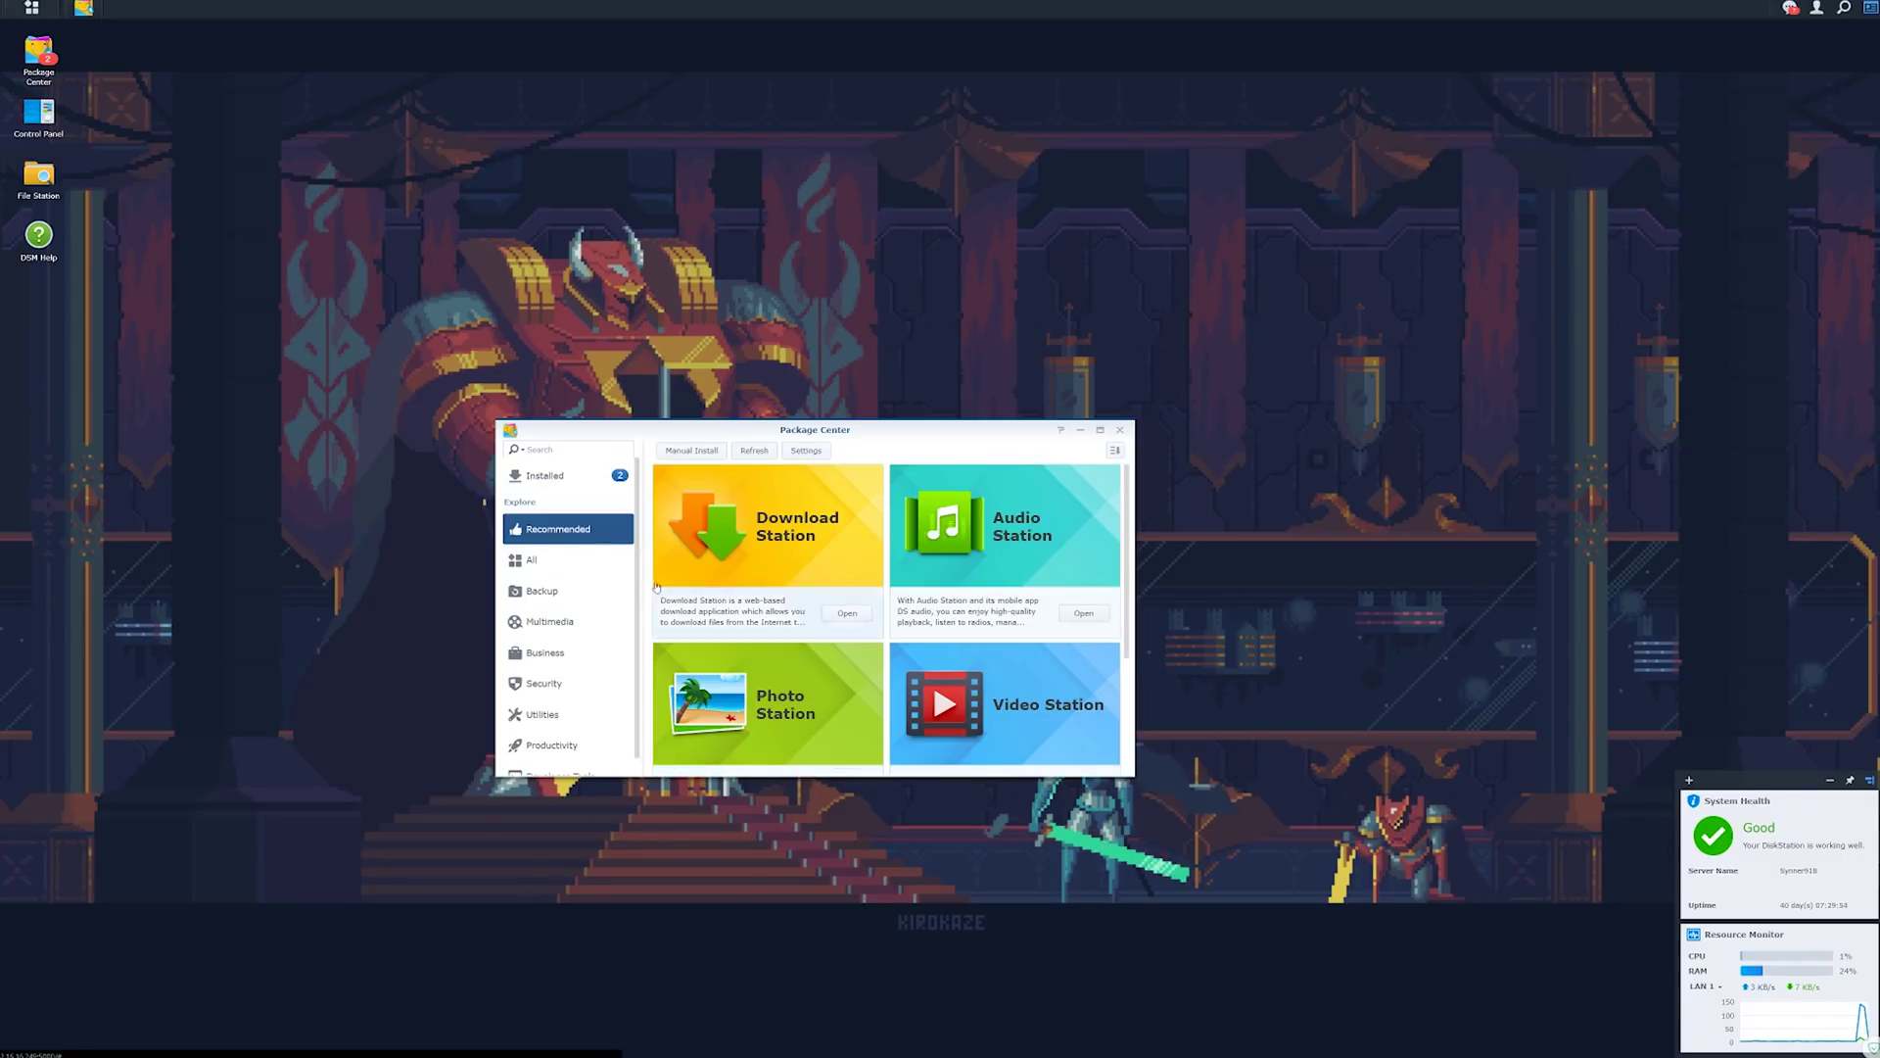
pyautogui.scroll(-2, 786, 593)
pyautogui.scroll(2, 786, 594)
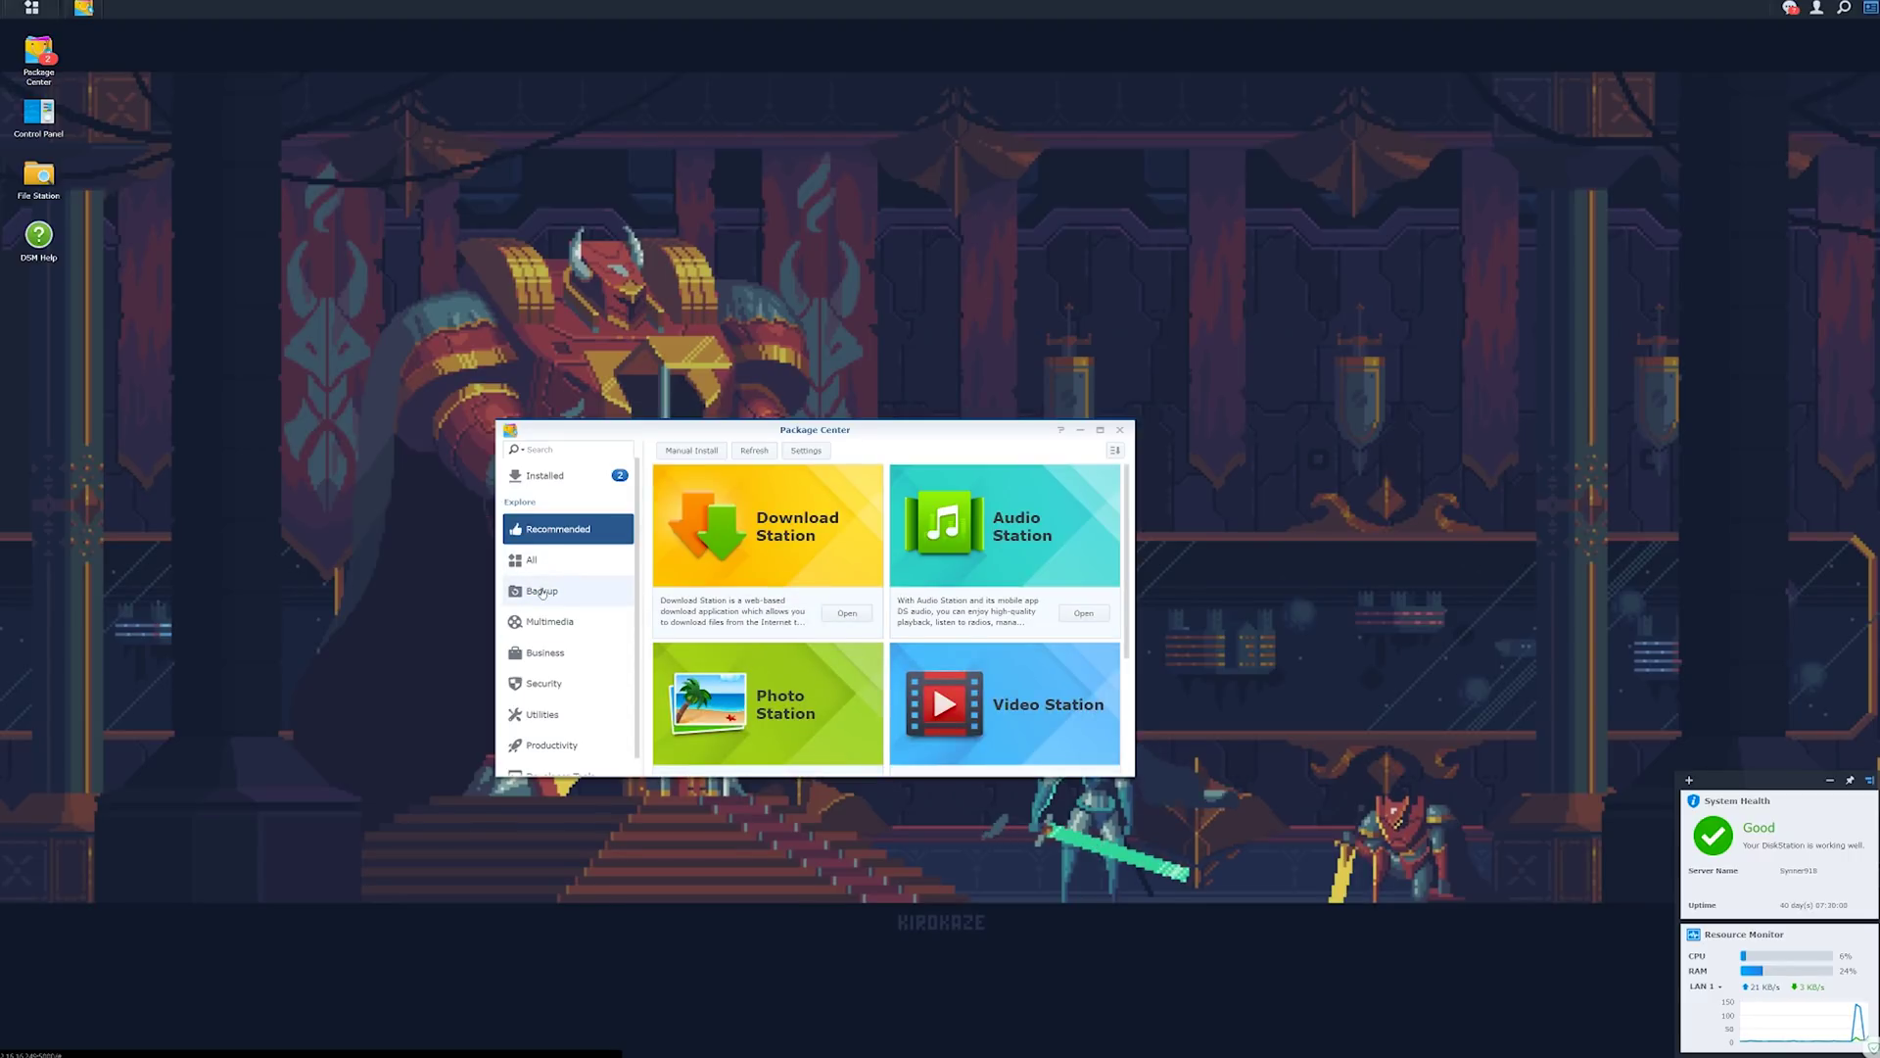
pyautogui.scroll(-1, 543, 598)
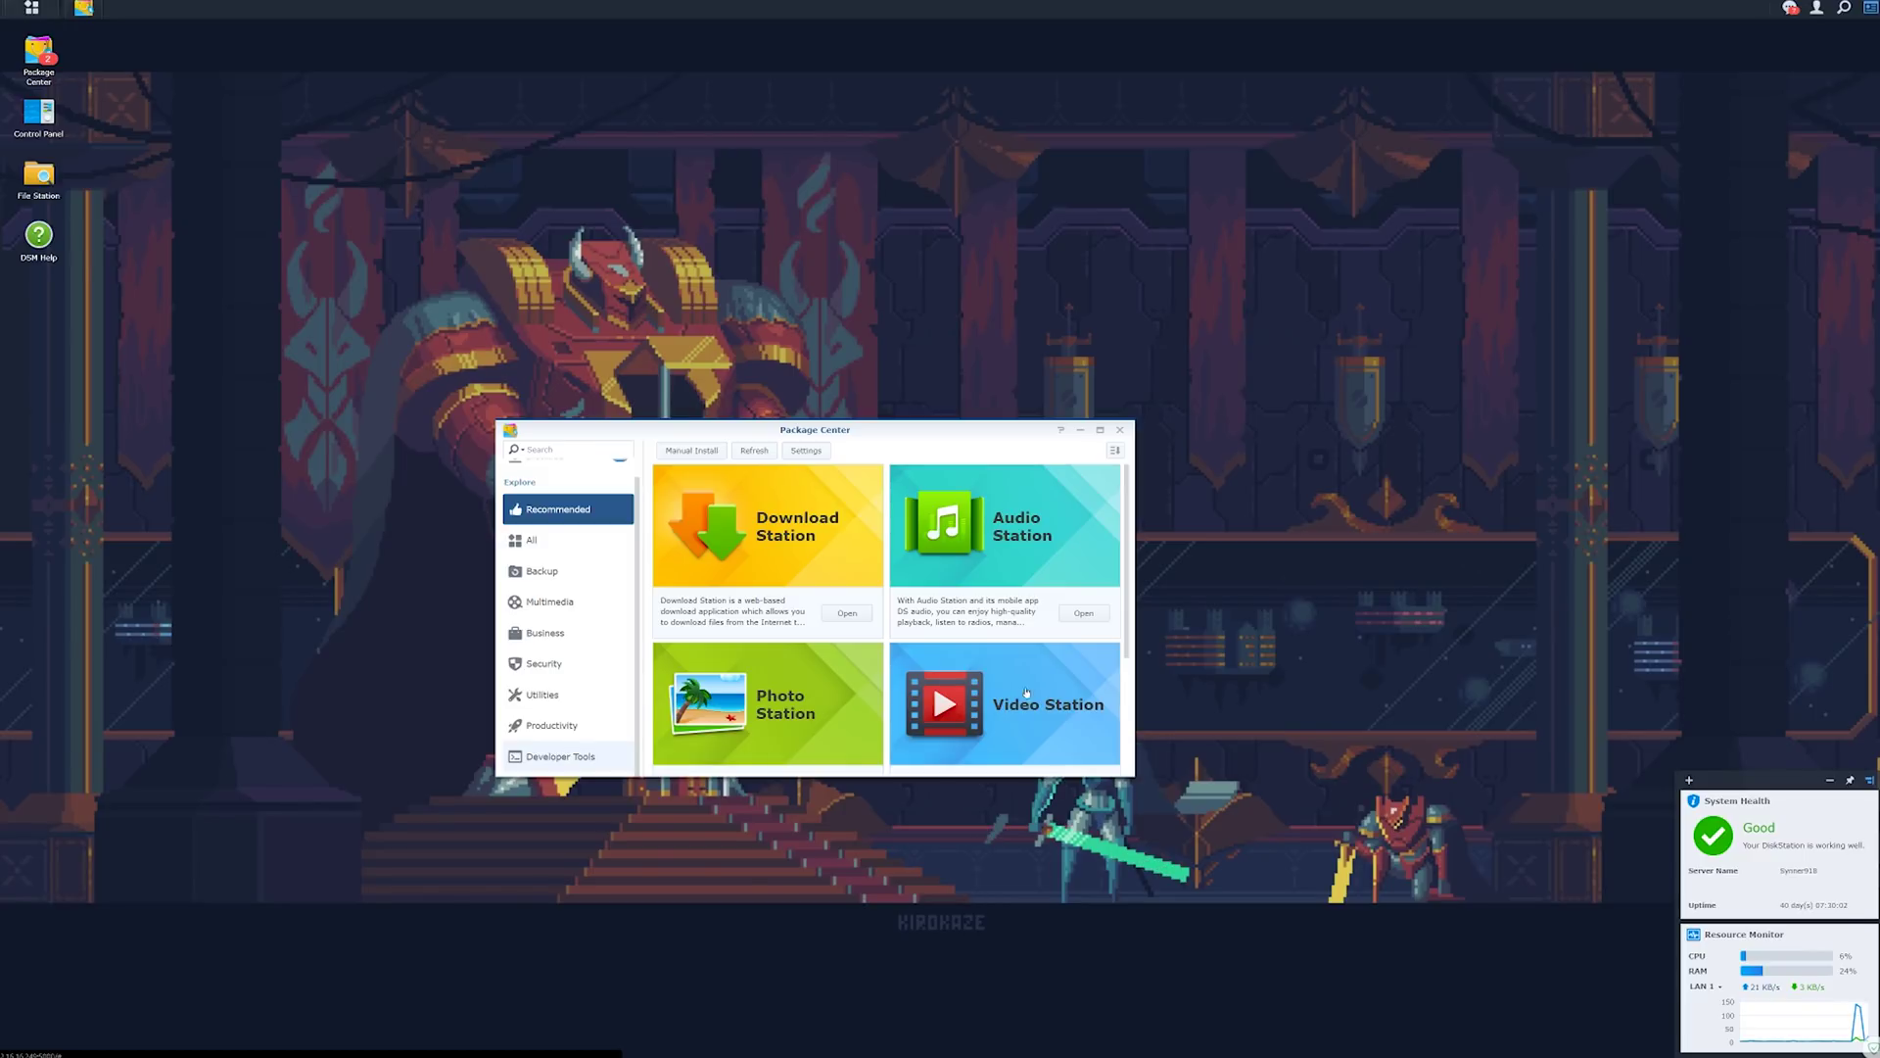
pyautogui.click(560, 756)
pyautogui.scroll(1, 554, 643)
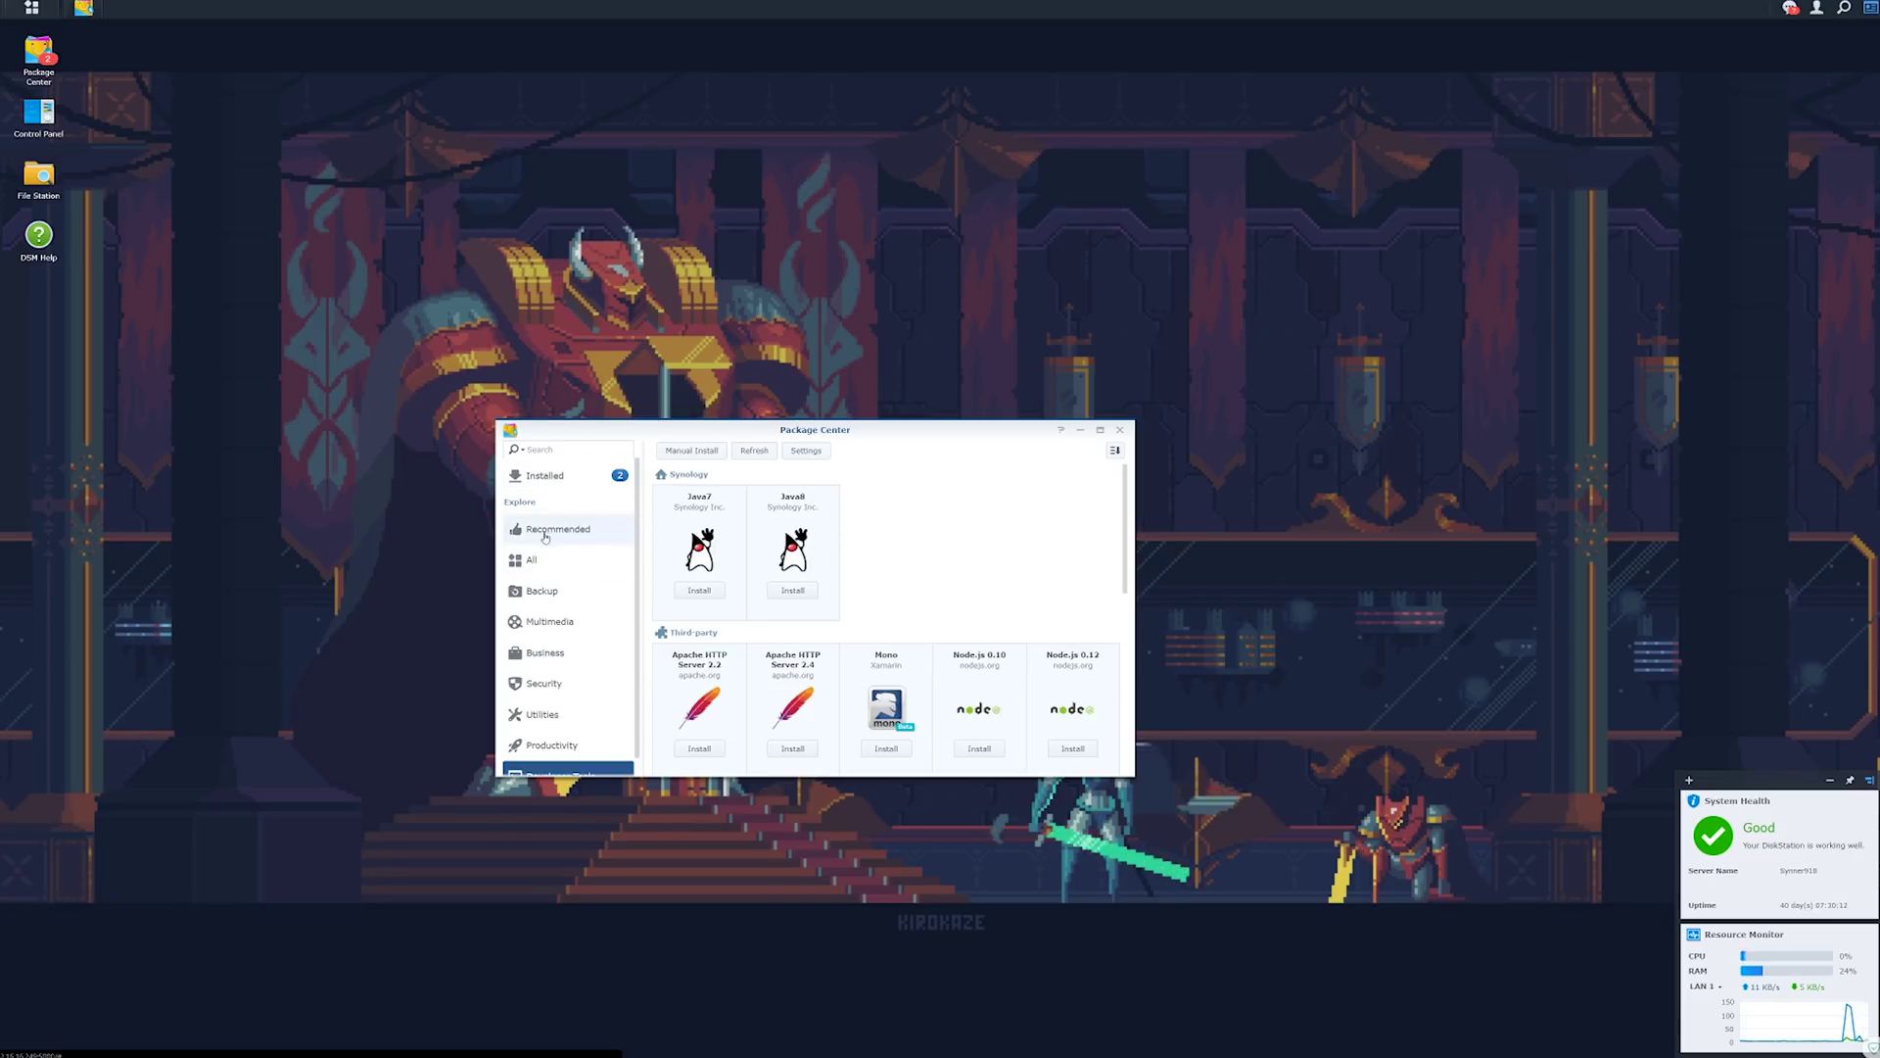
pyautogui.click(573, 529)
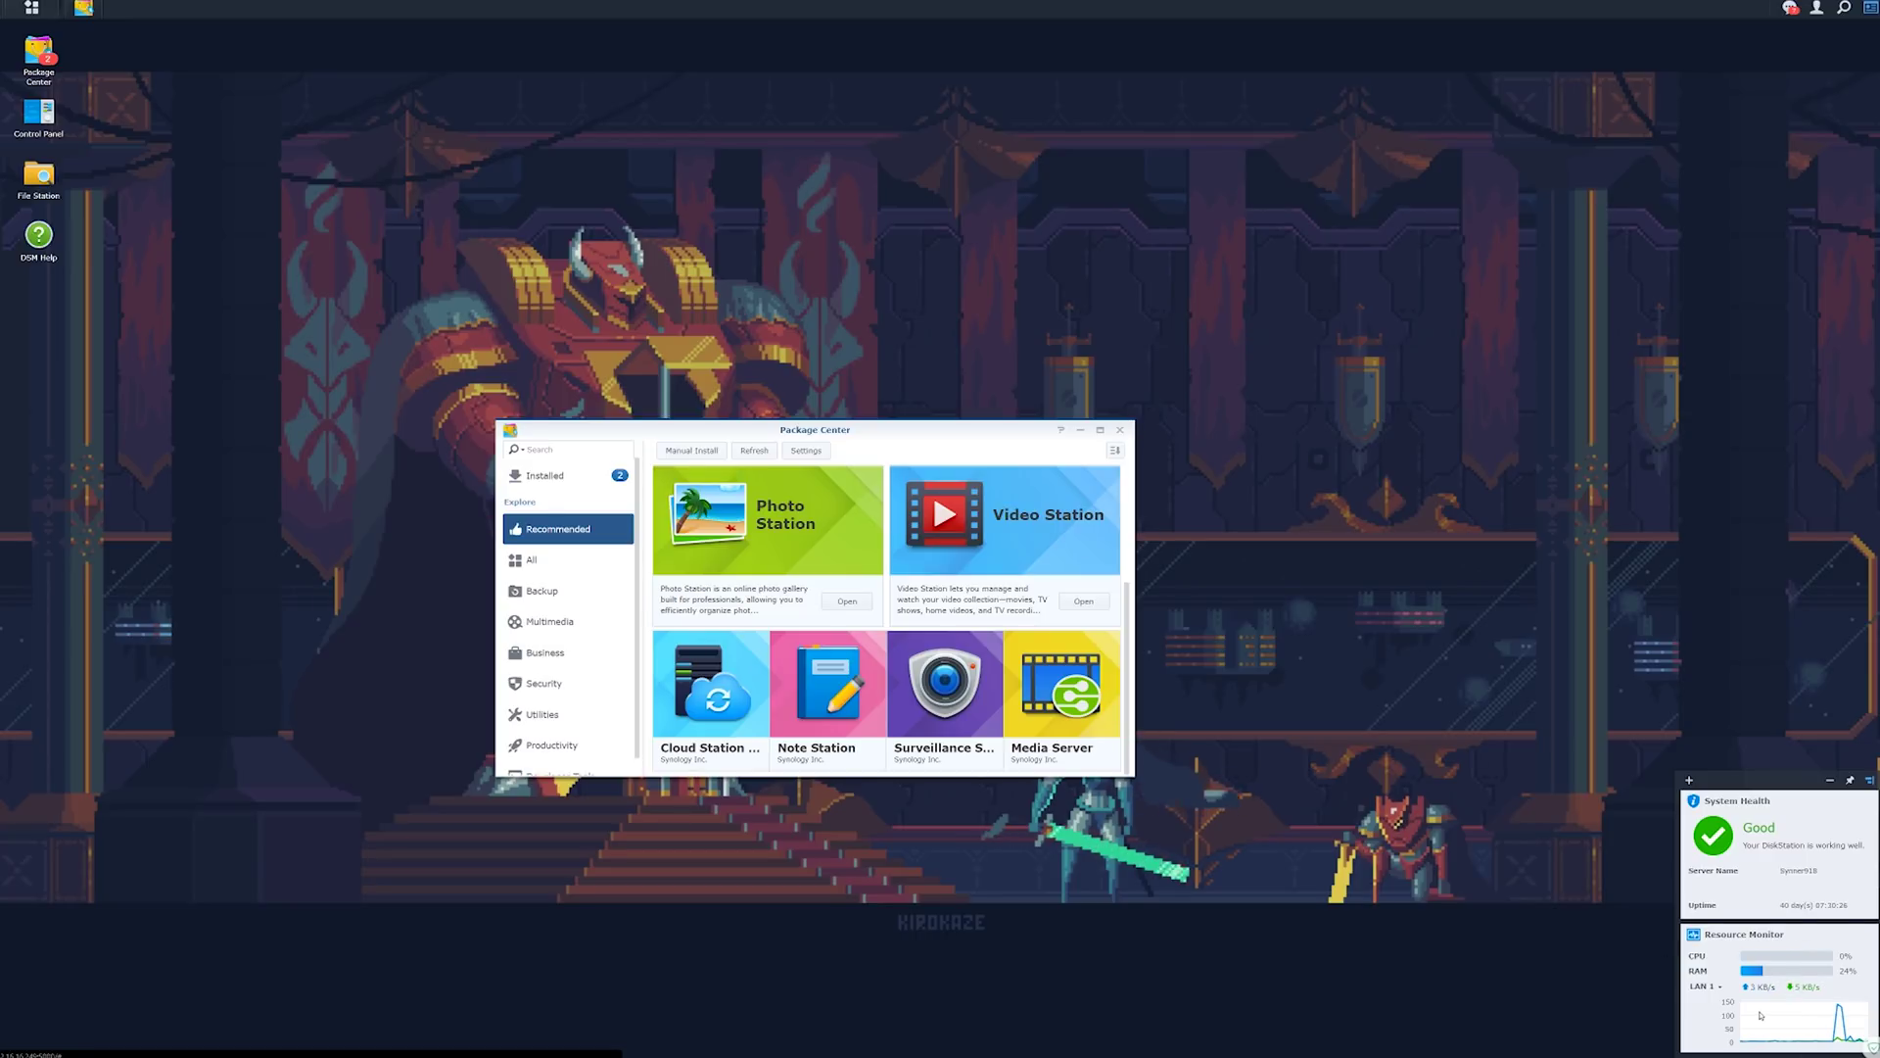
# Close Package Center and open Control Panel's QuickConnect settings from the Main Menu.
pyautogui.click(1121, 435)
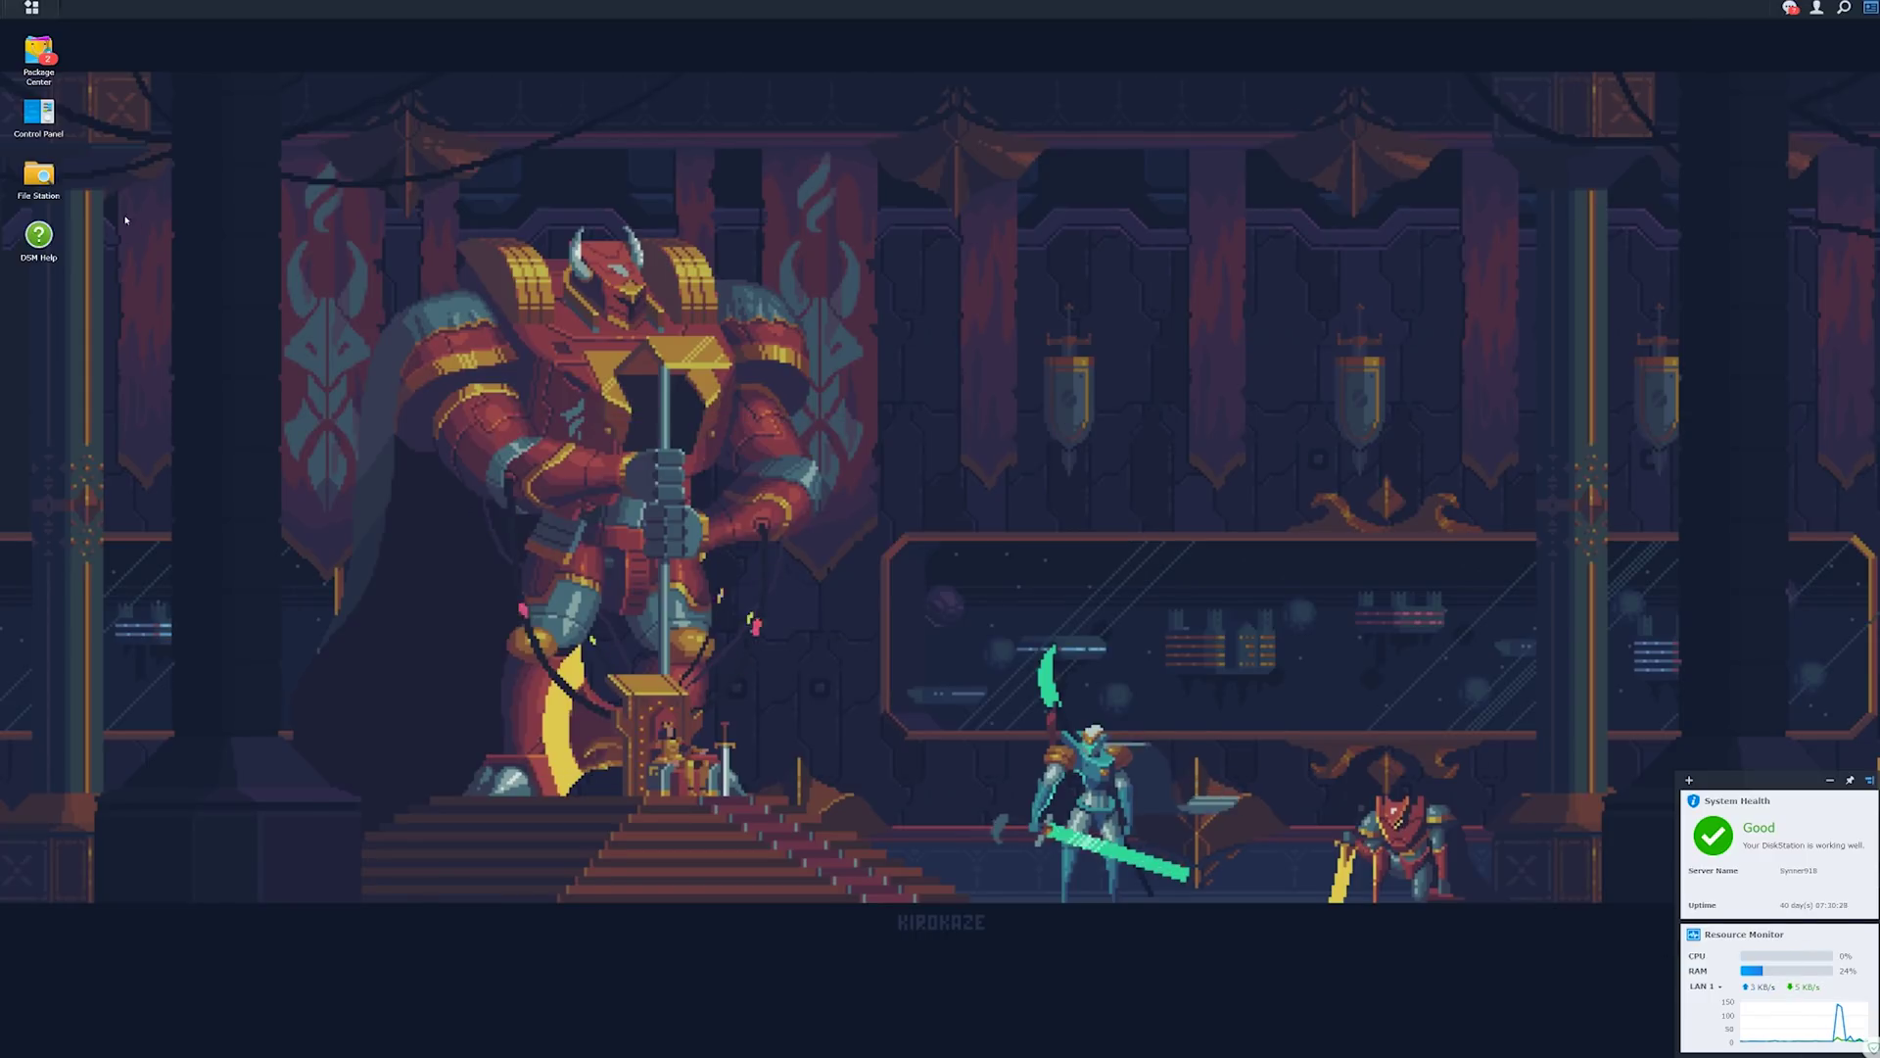
pyautogui.click(36, 8)
pyautogui.click(130, 124)
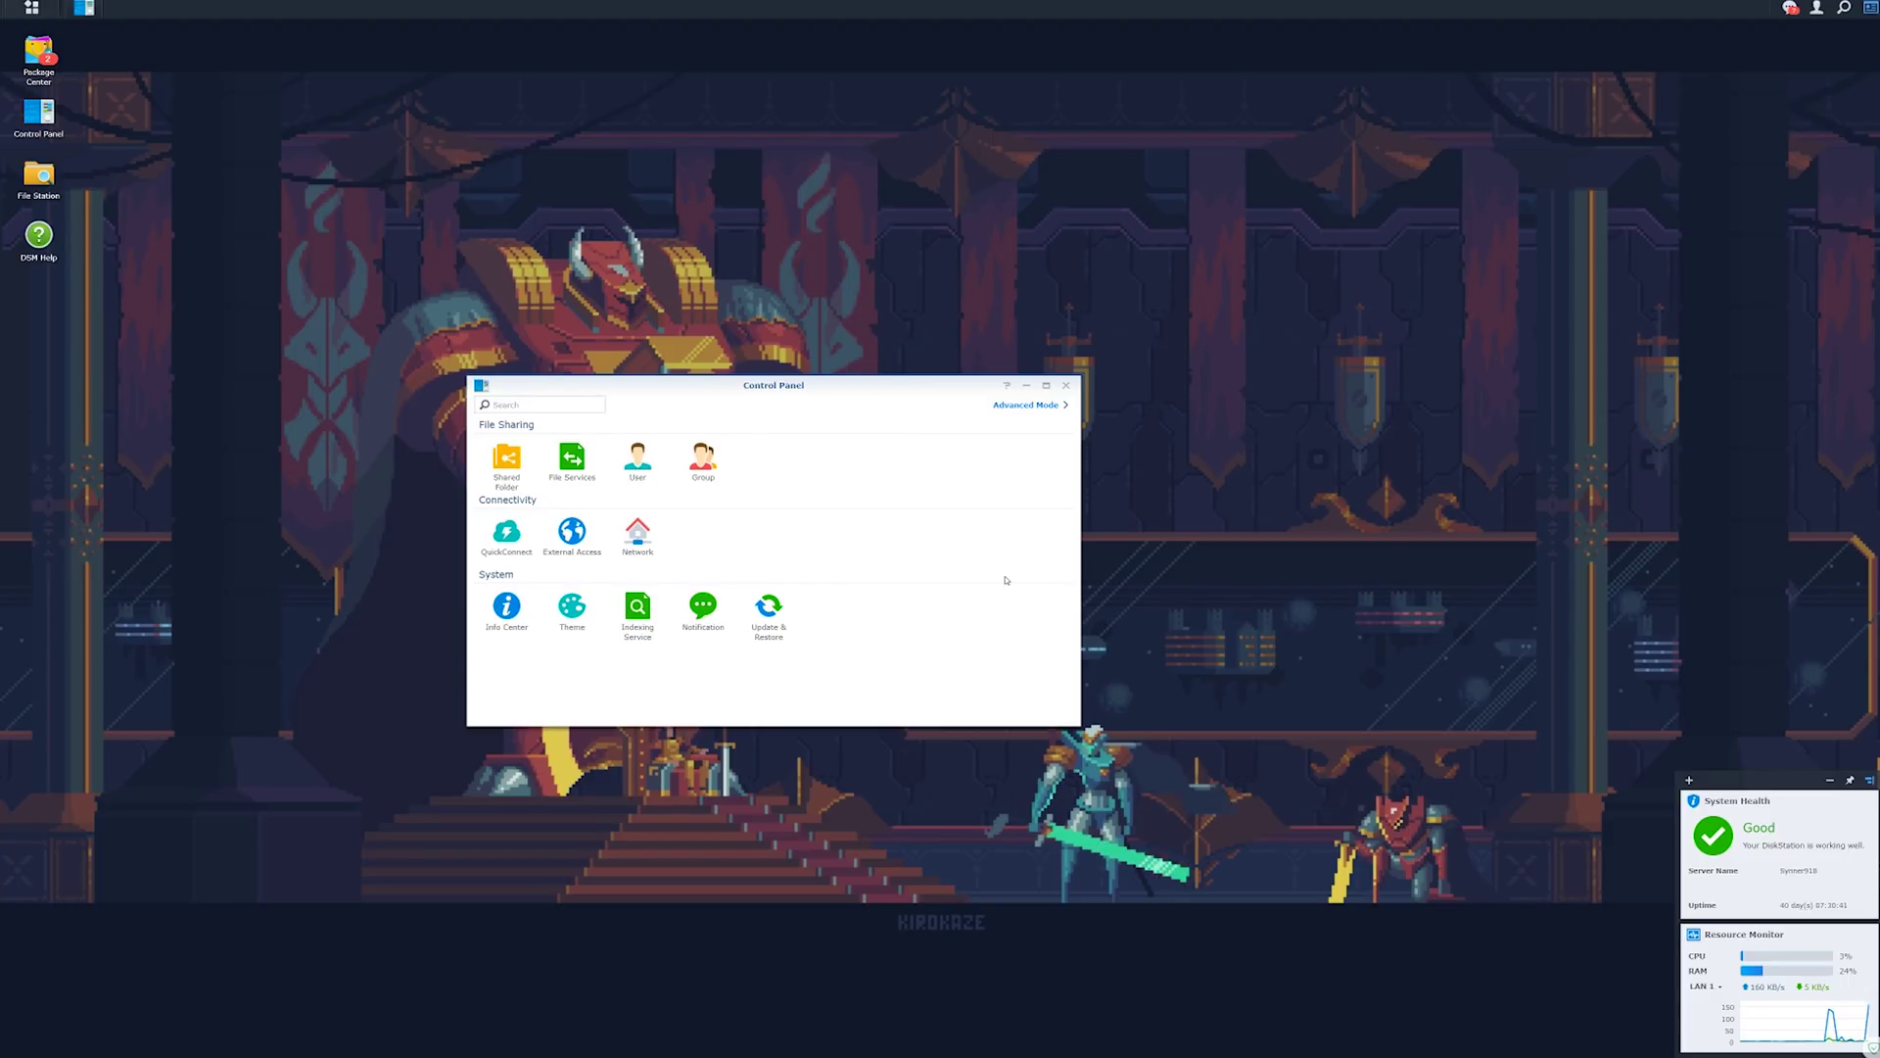
pyautogui.click(506, 531)
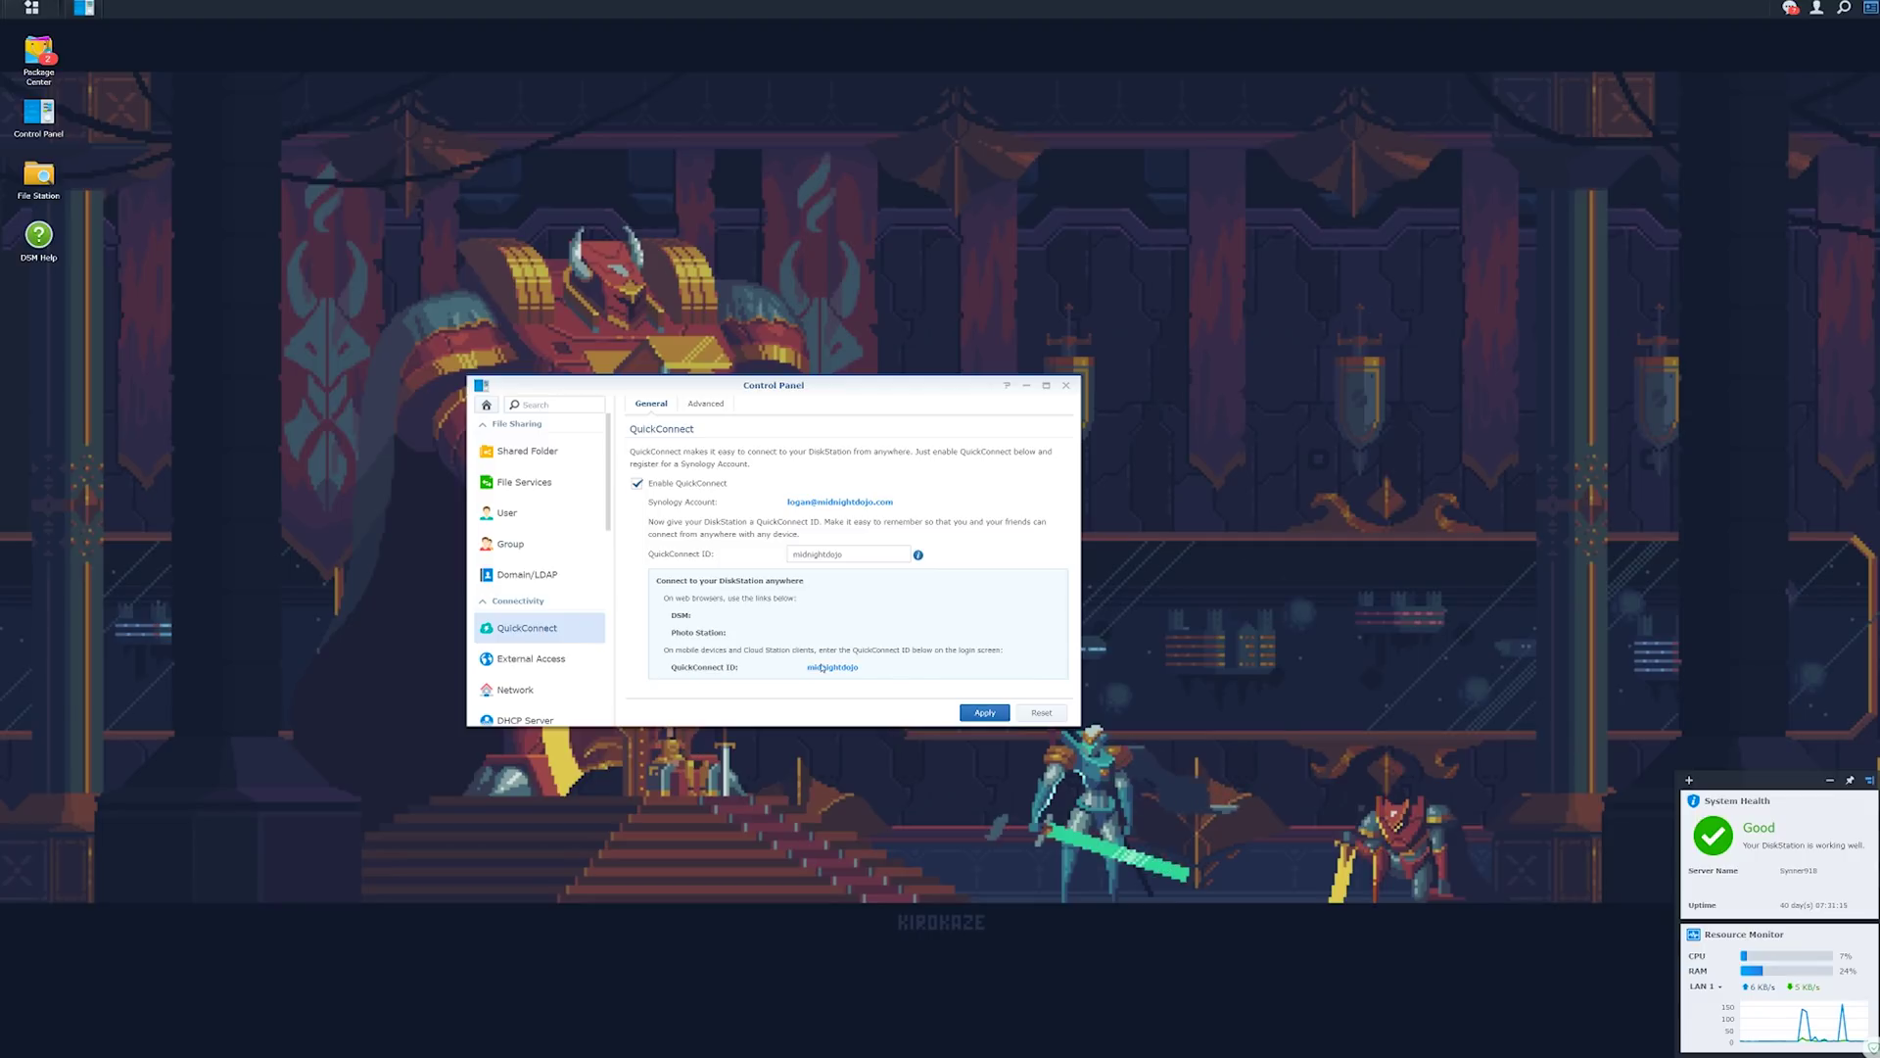
# In External Access, edit the No-IP.com DDNS entry, trying Synology as provider with synology.me.
pyautogui.click(549, 660)
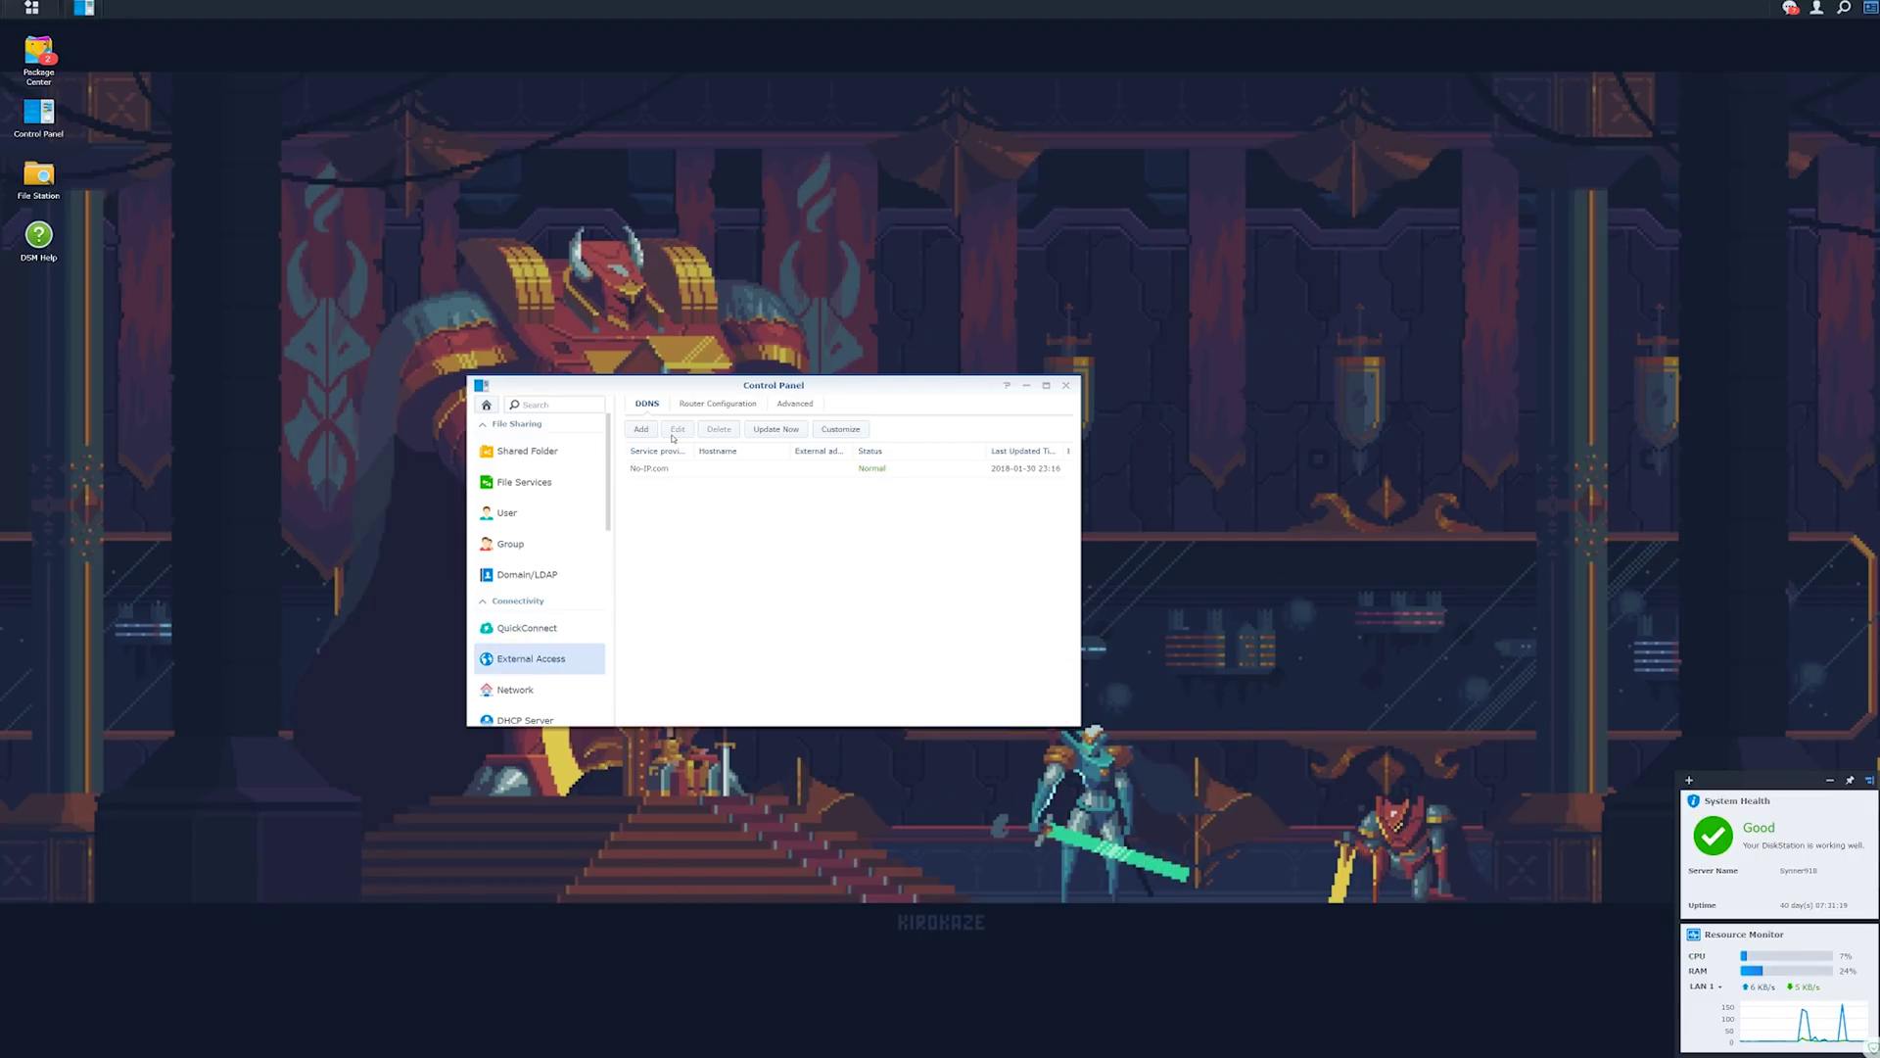
pyautogui.doubleClick(756, 468)
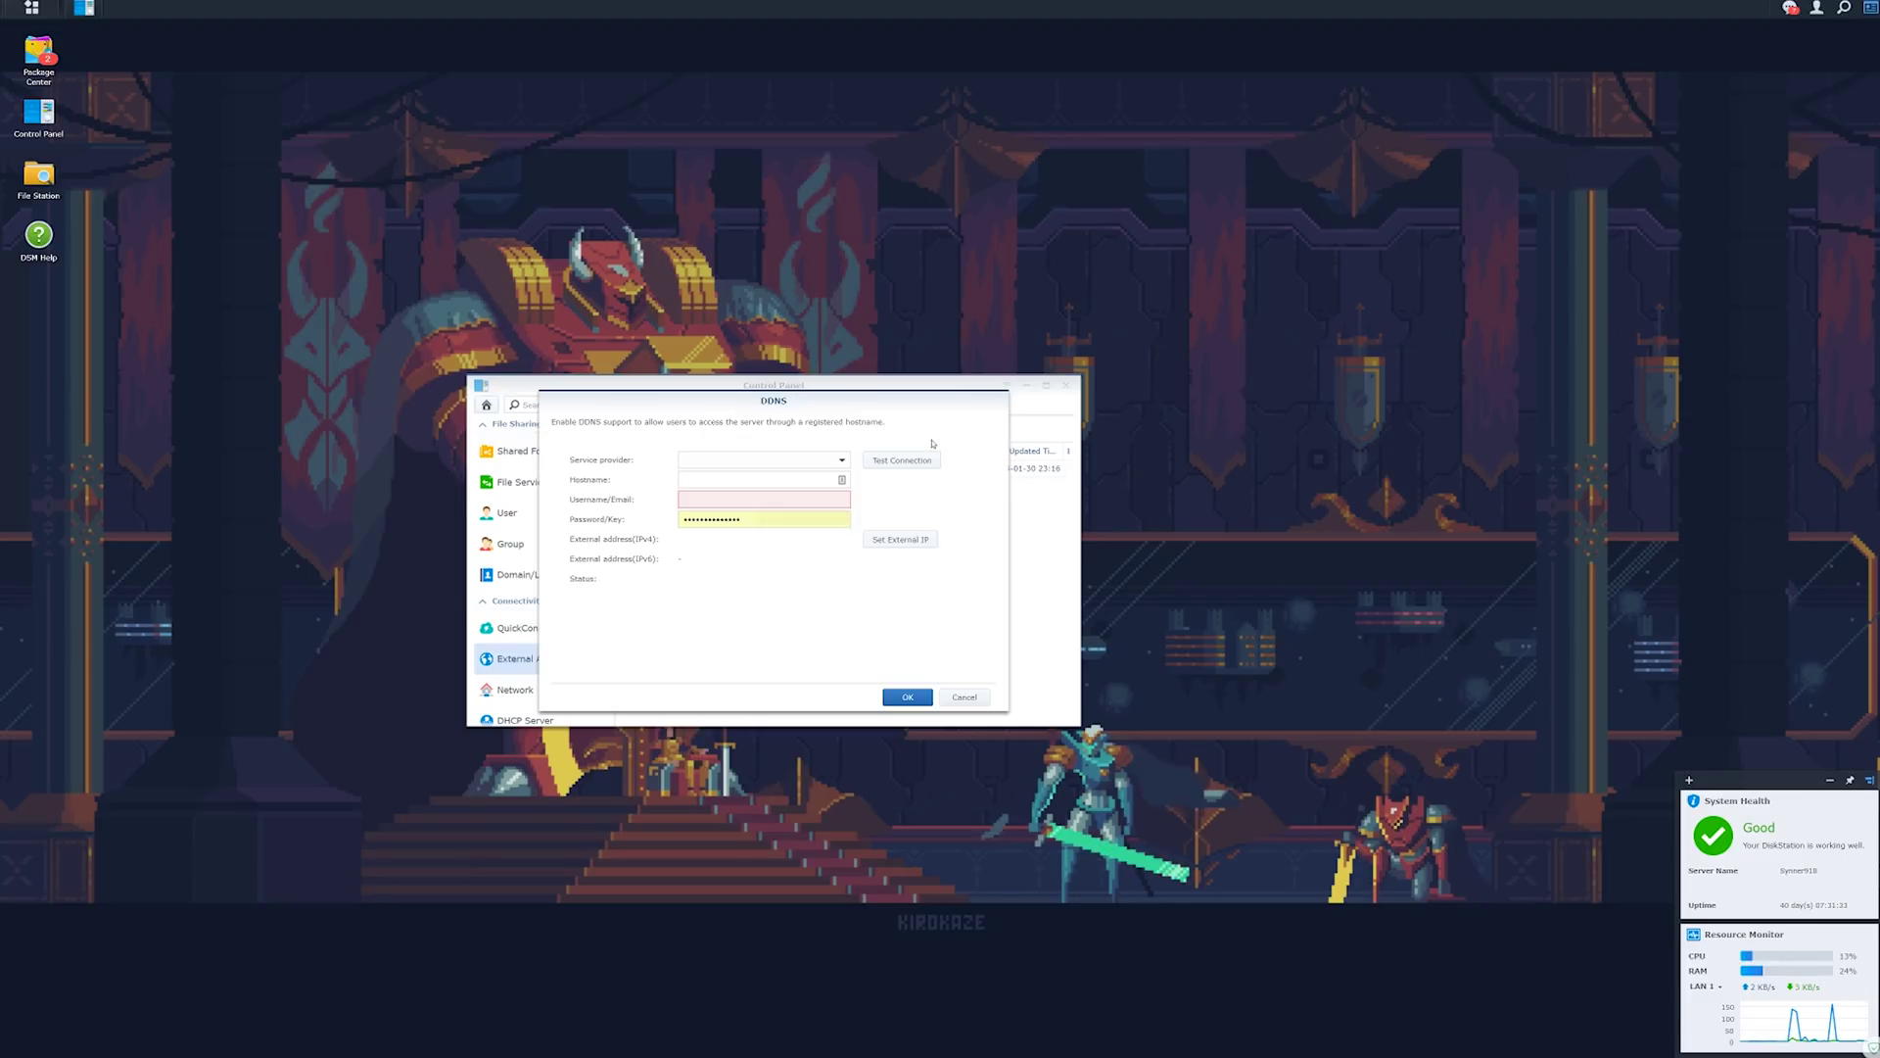
pyautogui.click(844, 462)
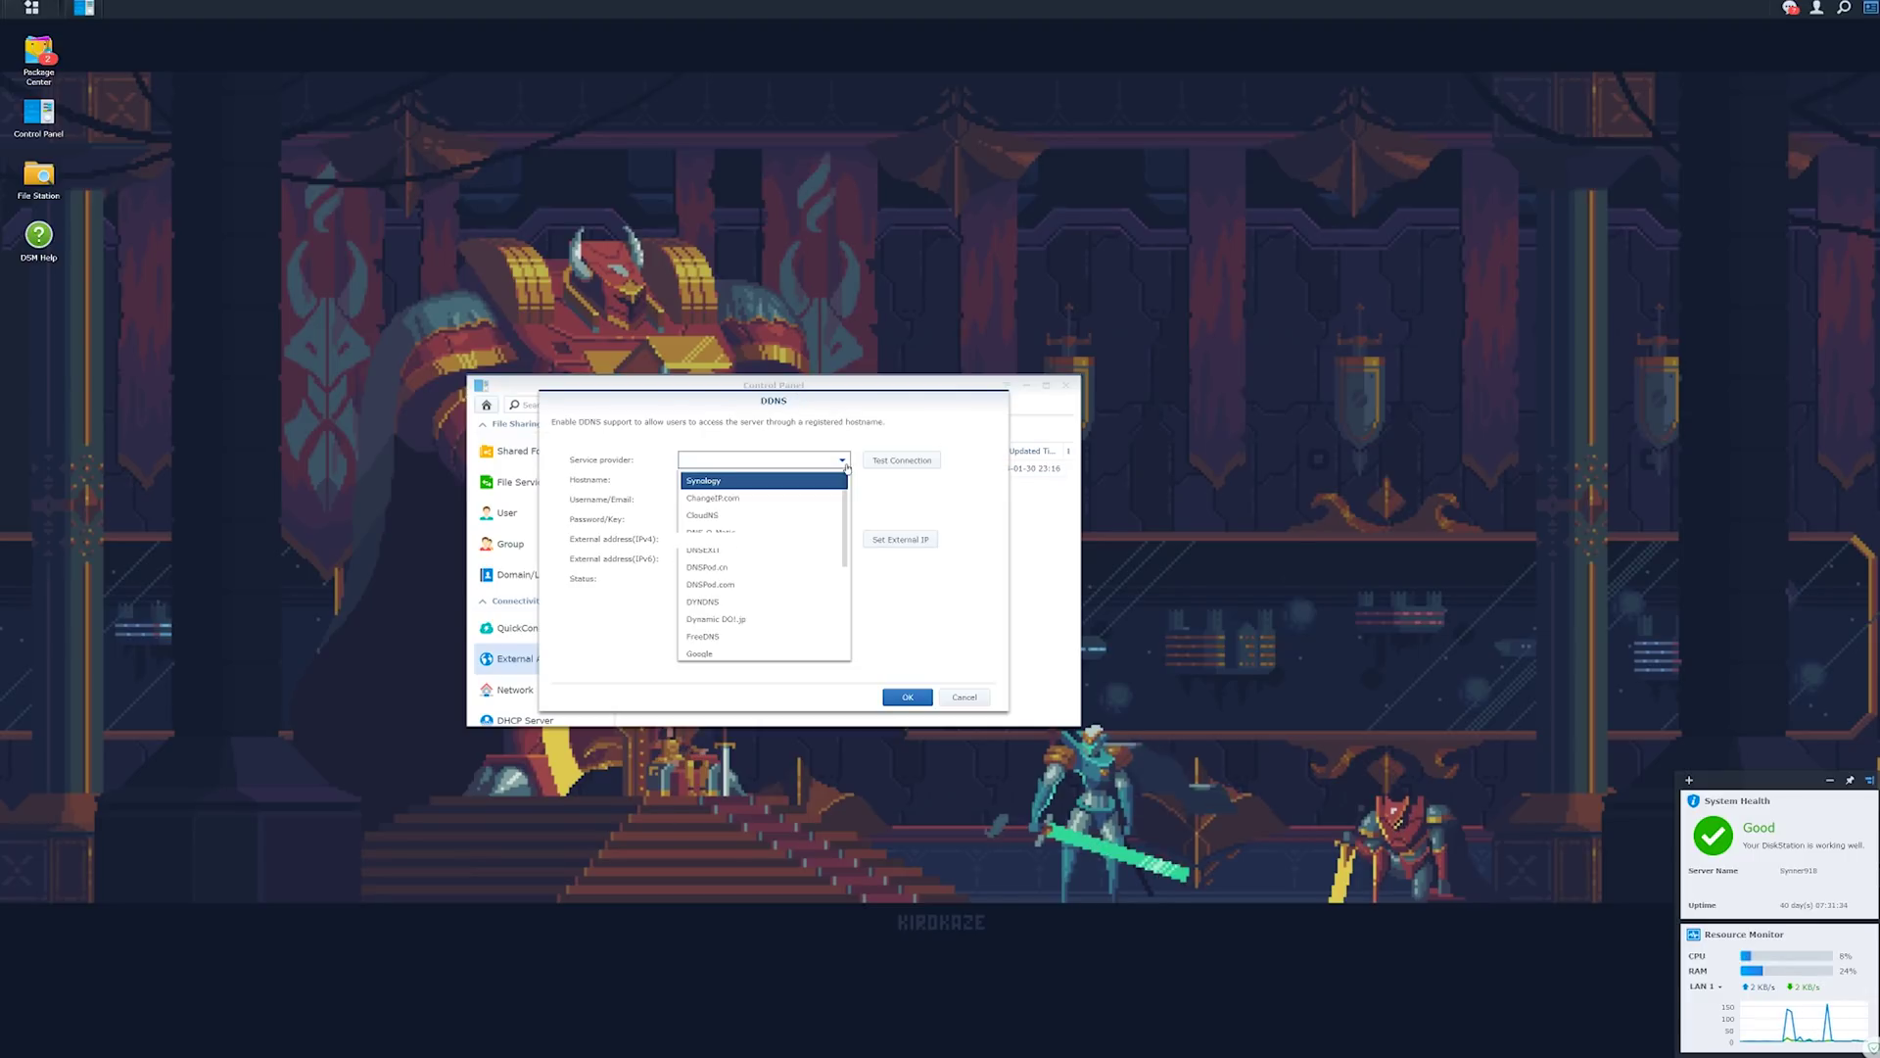
pyautogui.click(770, 481)
pyautogui.click(808, 484)
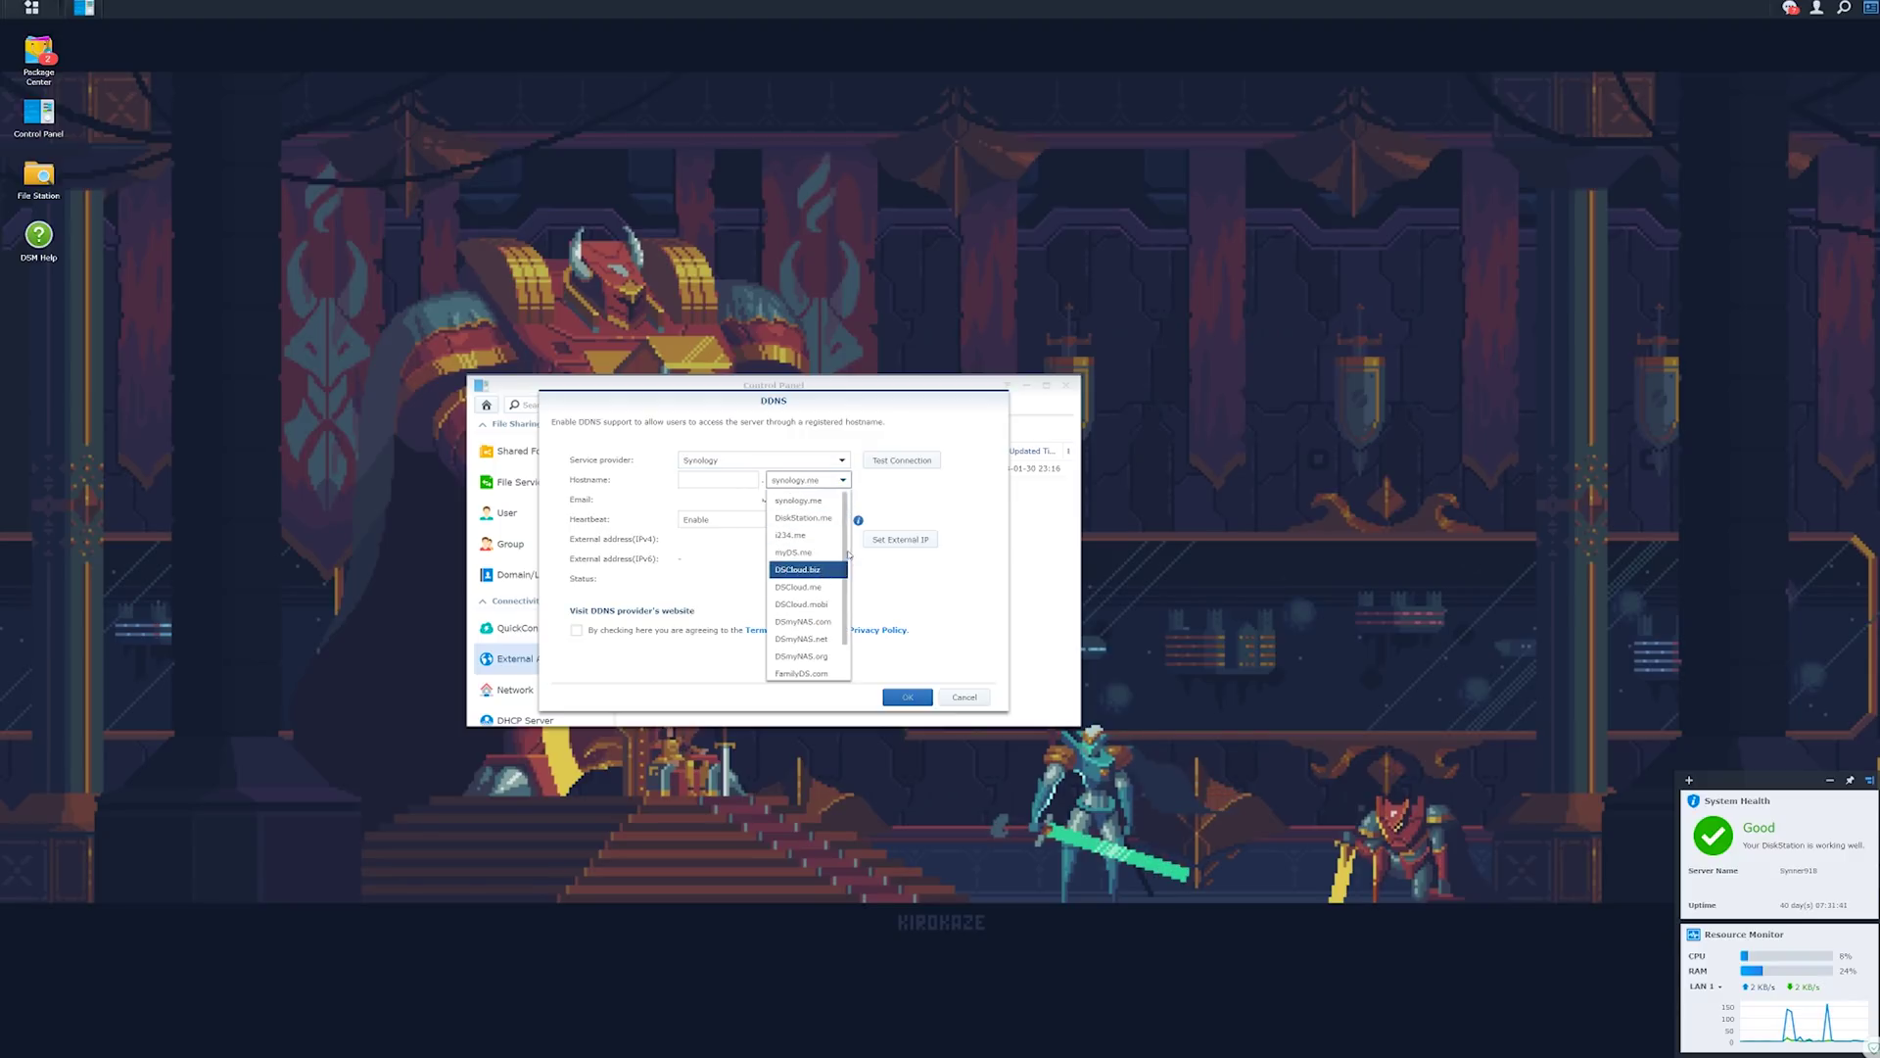
pyautogui.click(710, 482)
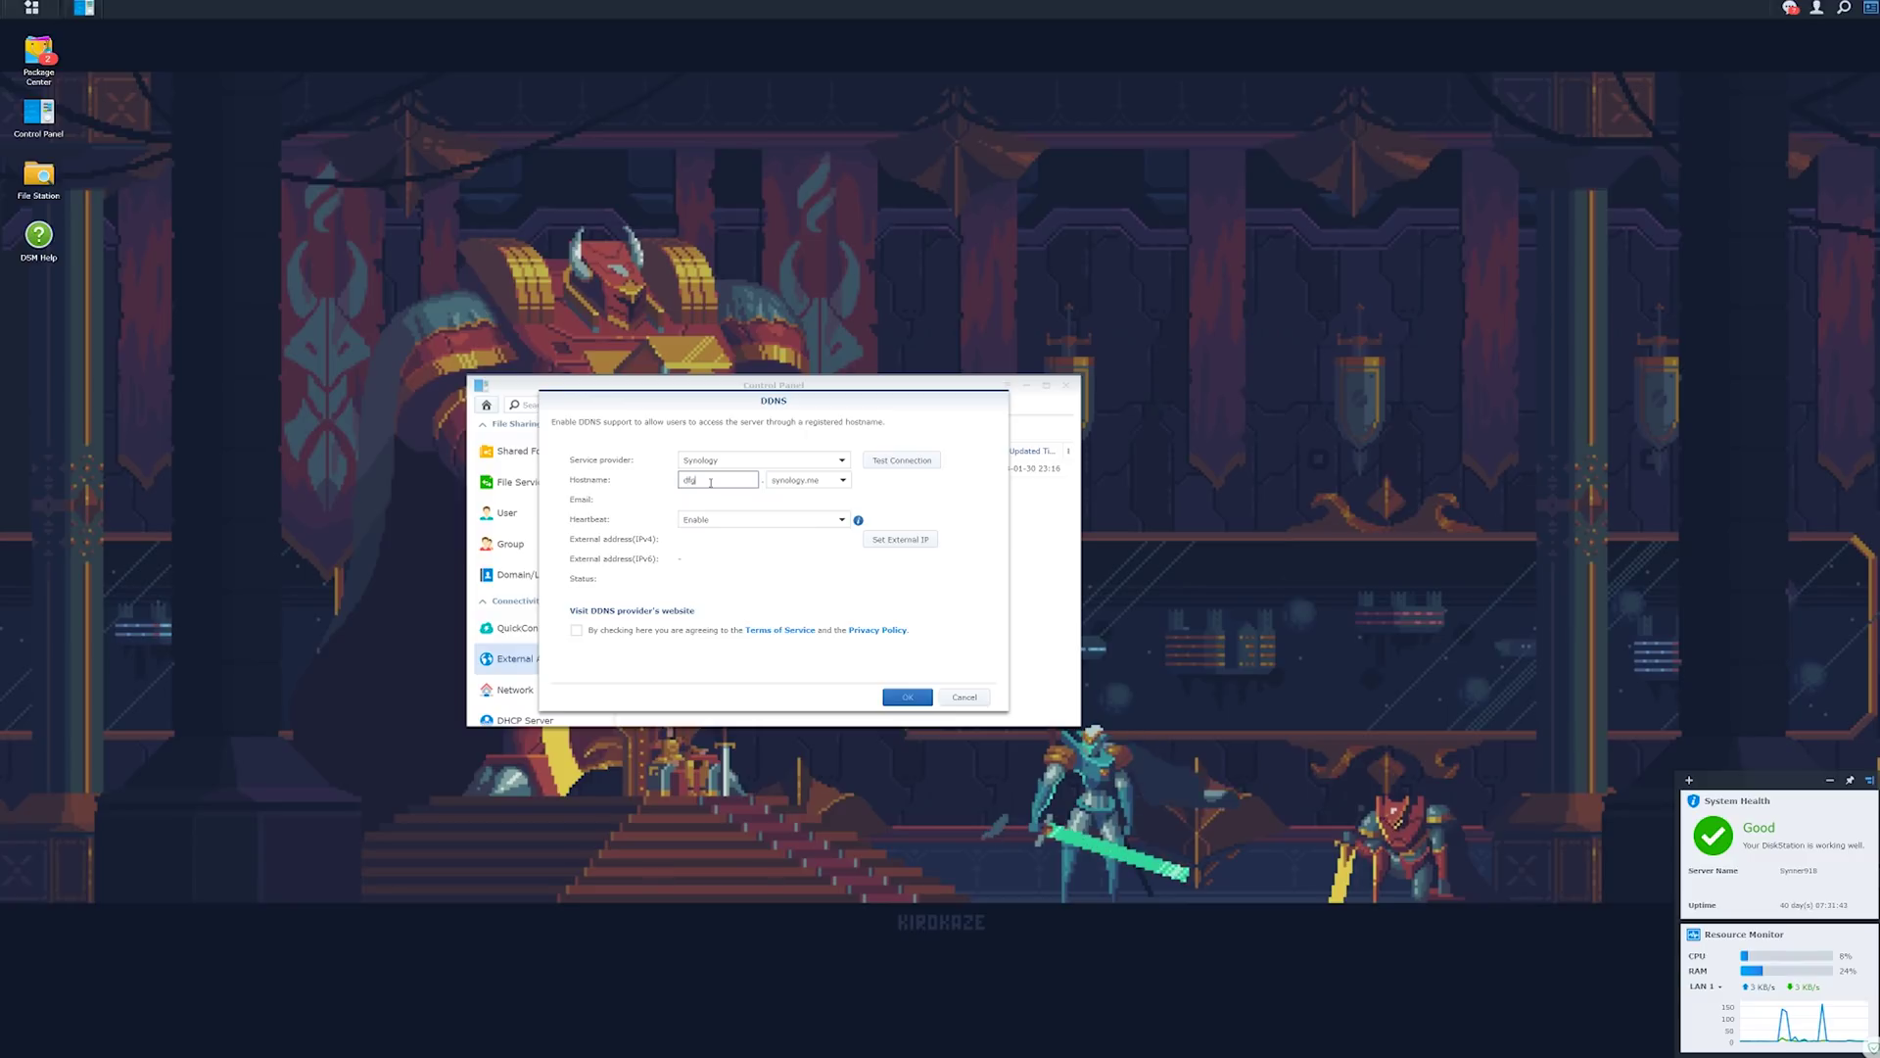
# Discard the DDNS edit without saving and show the Router Configuration port-forwarding rules.
pyautogui.click(813, 480)
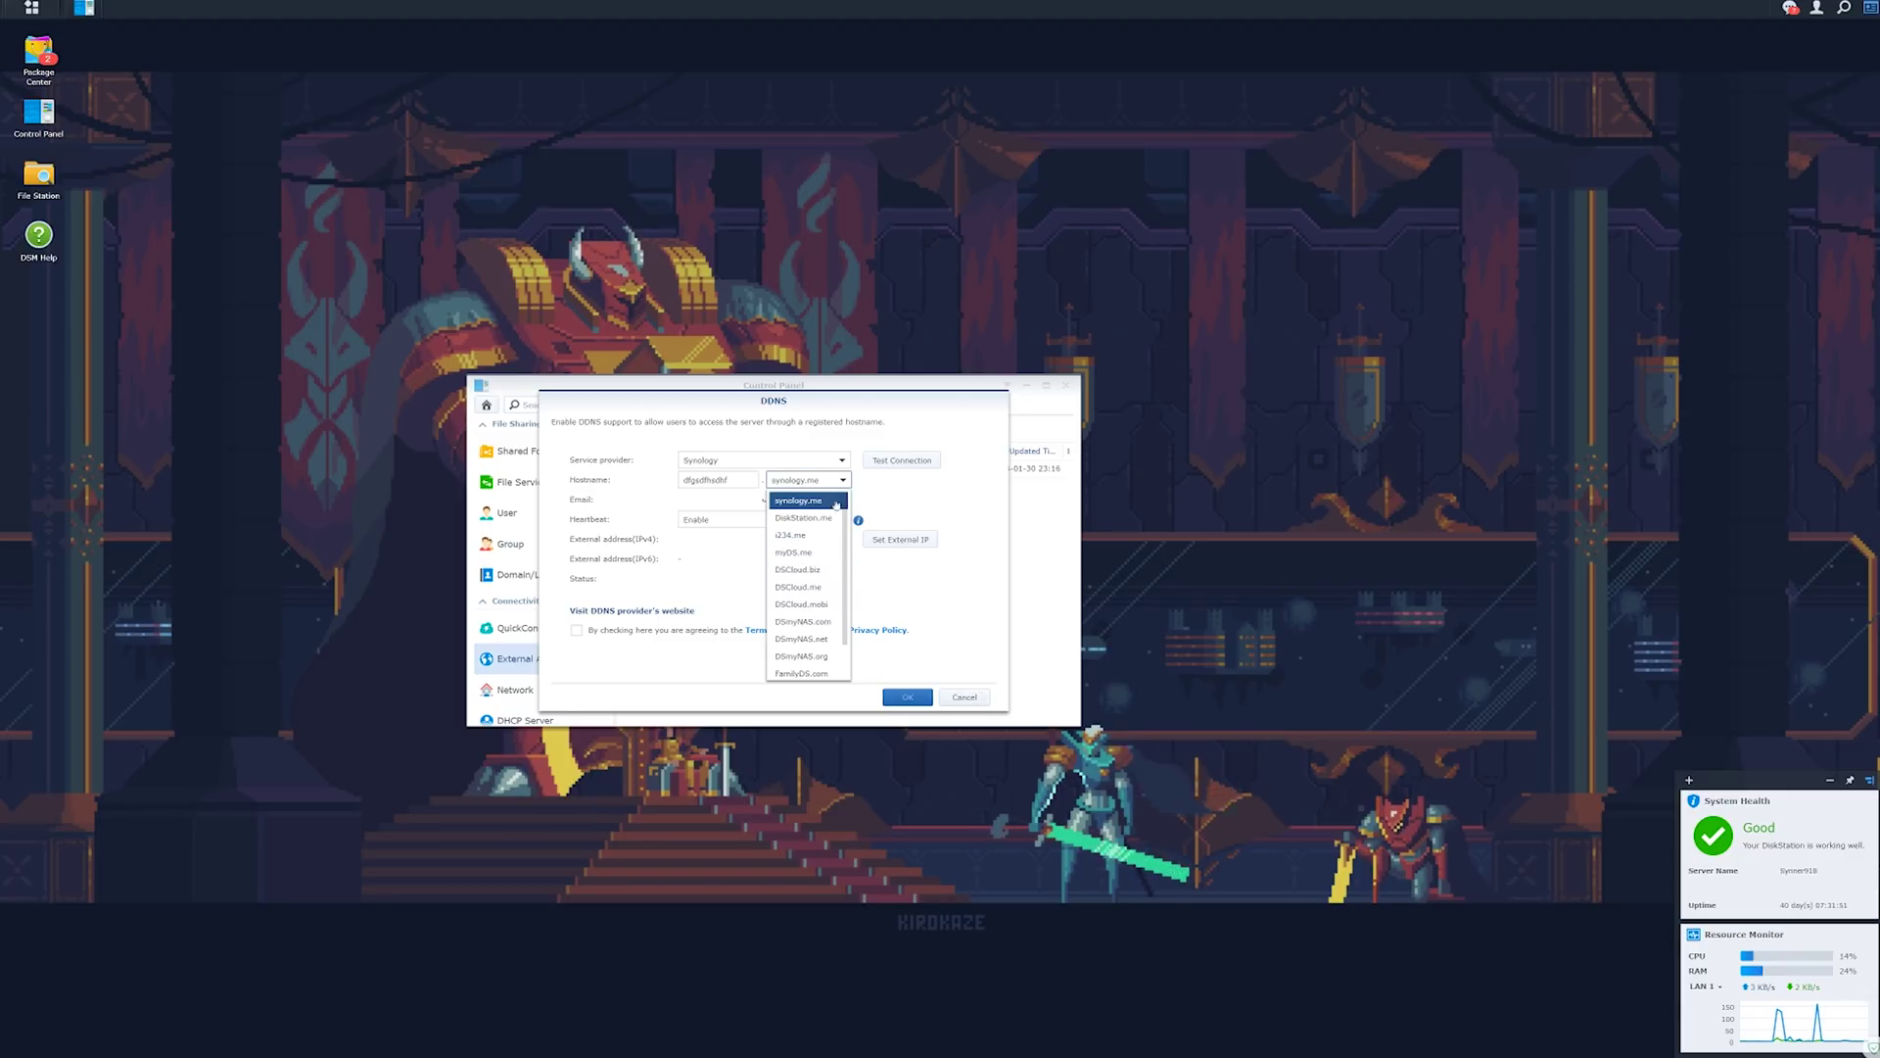
pyautogui.click(805, 460)
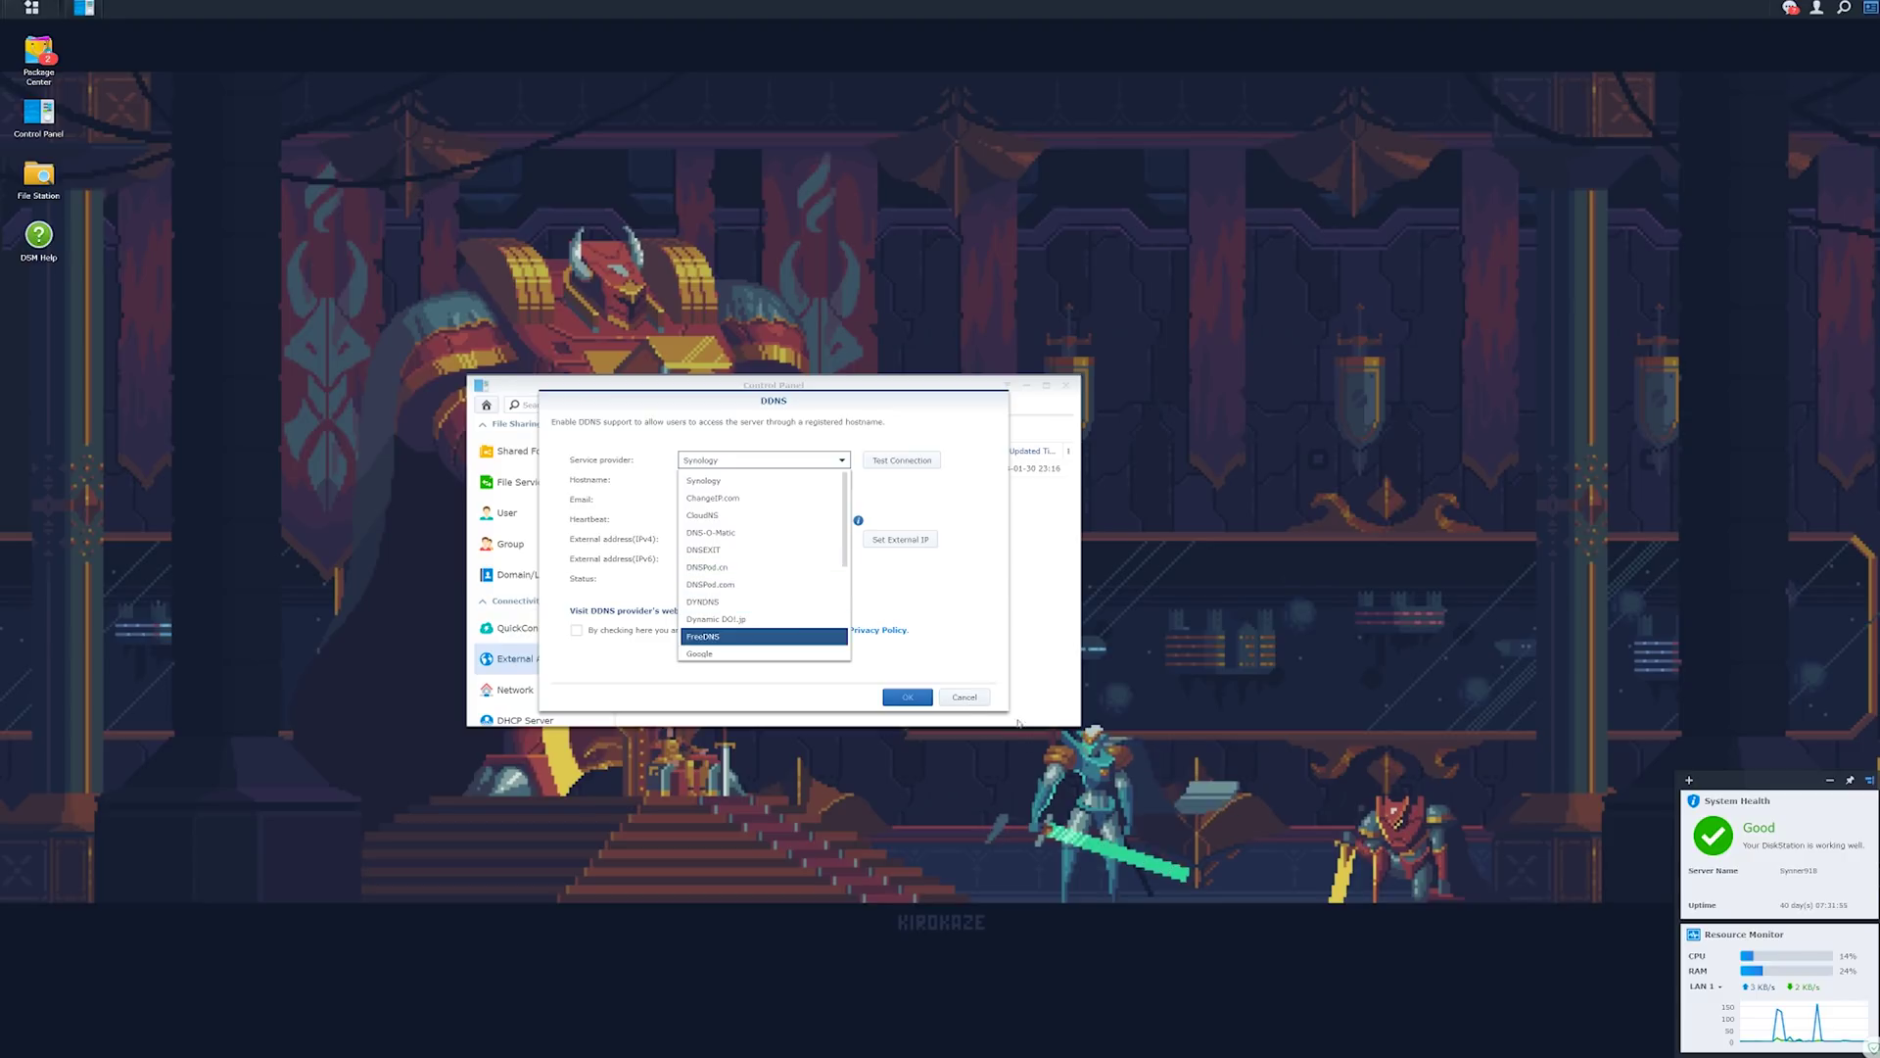
pyautogui.click(962, 697)
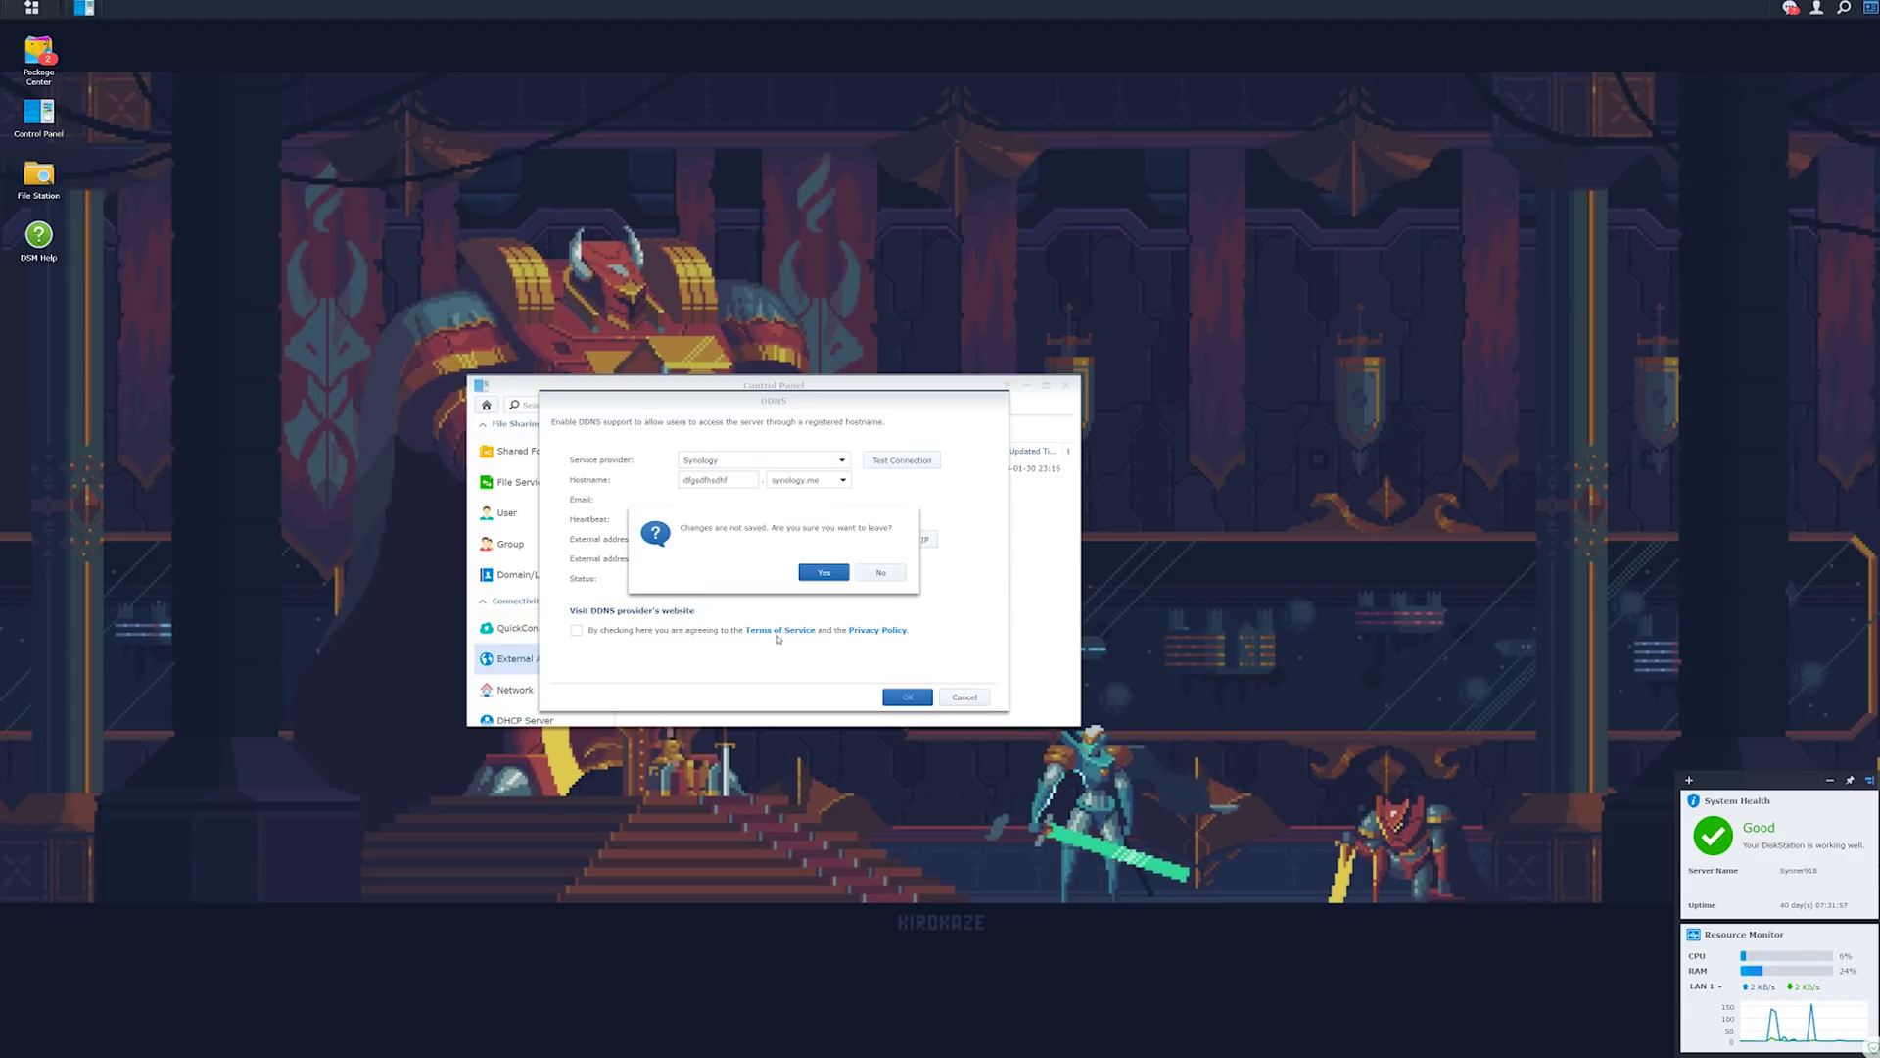
pyautogui.click(824, 574)
pyautogui.click(697, 404)
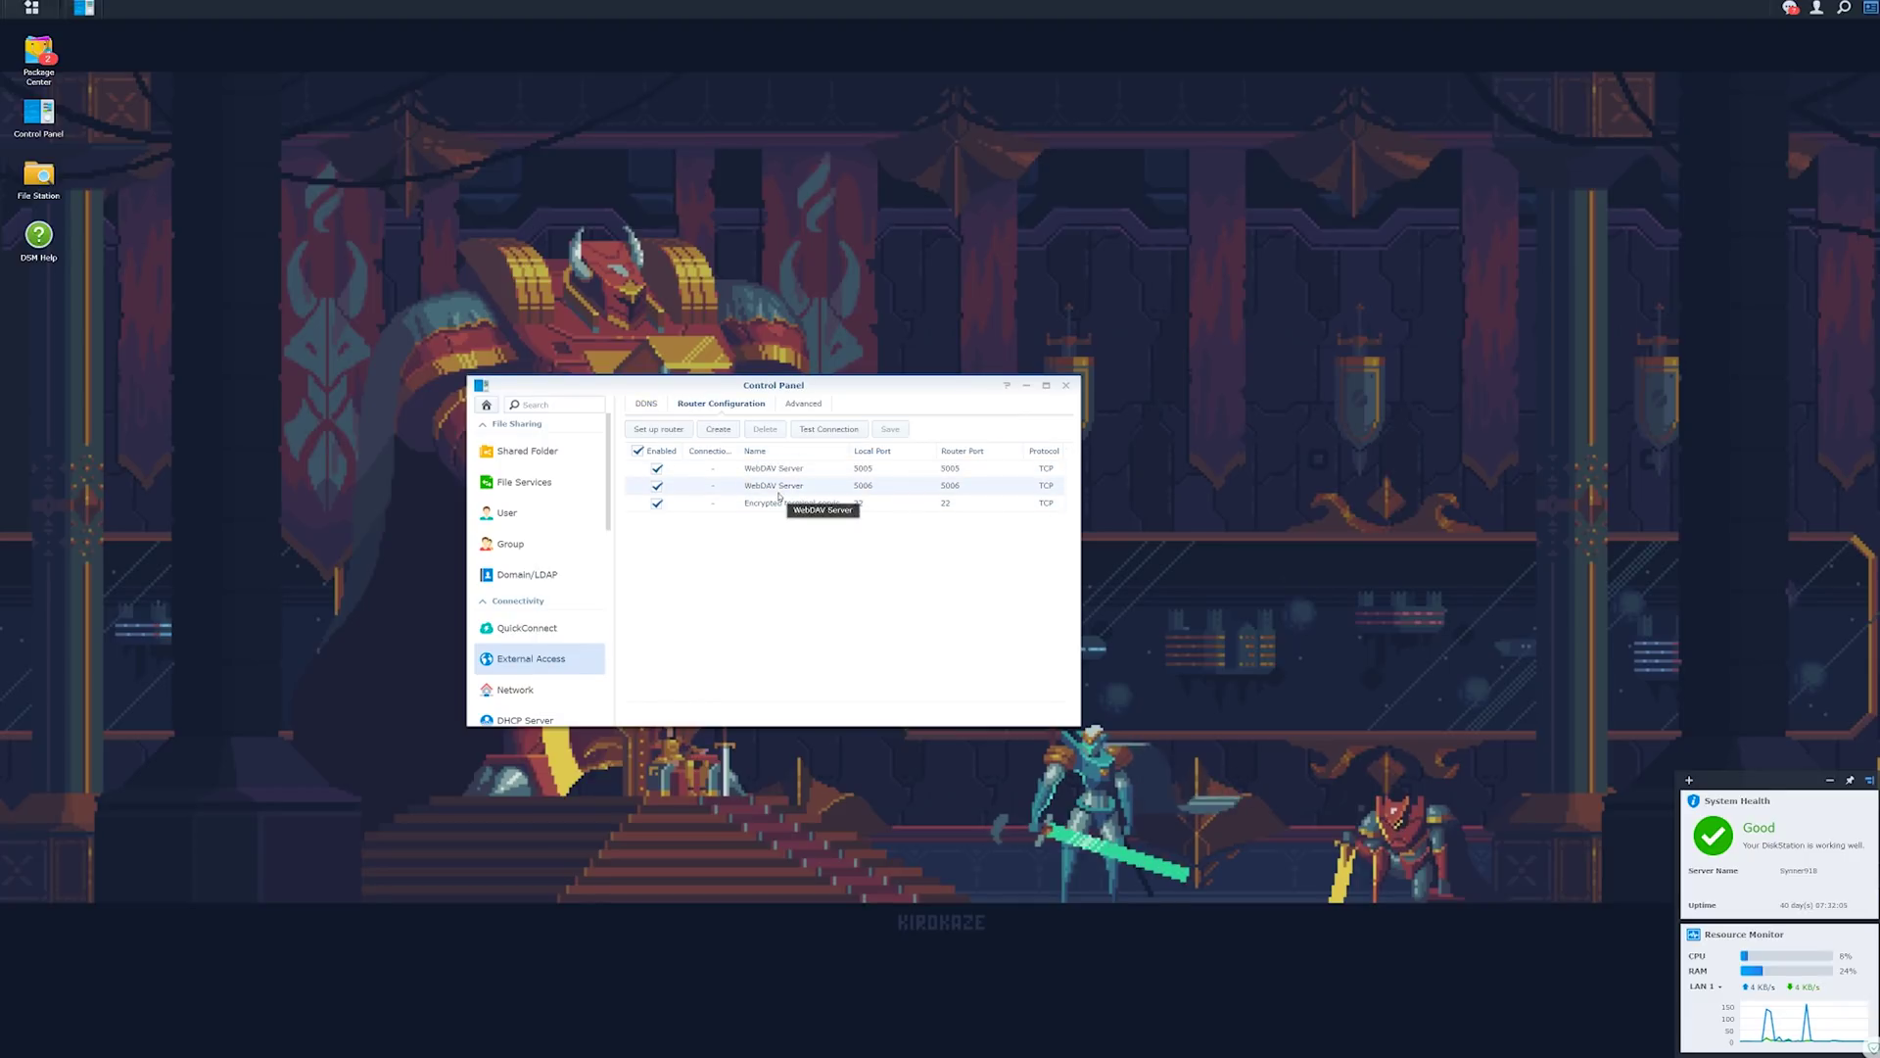
# Start manual router setup and browse the router model list without choosing one.
pyautogui.click(670, 430)
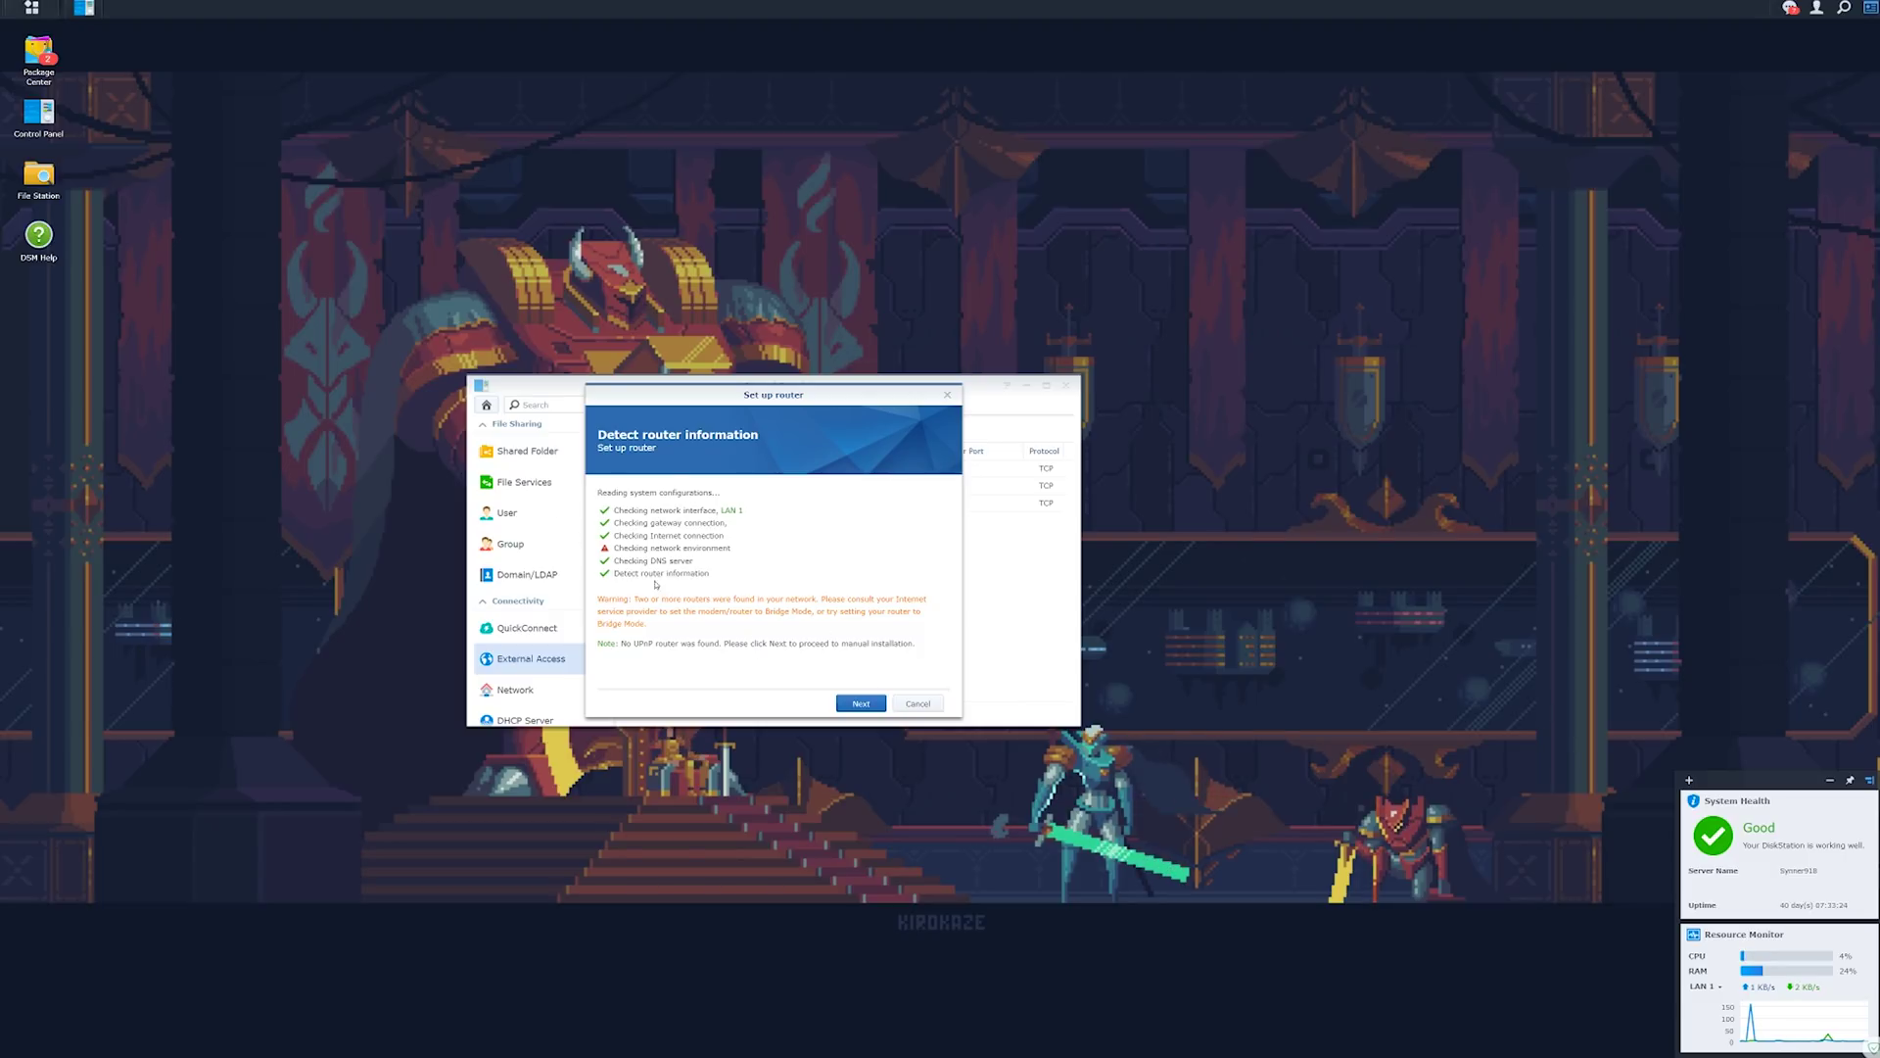
pyautogui.click(858, 704)
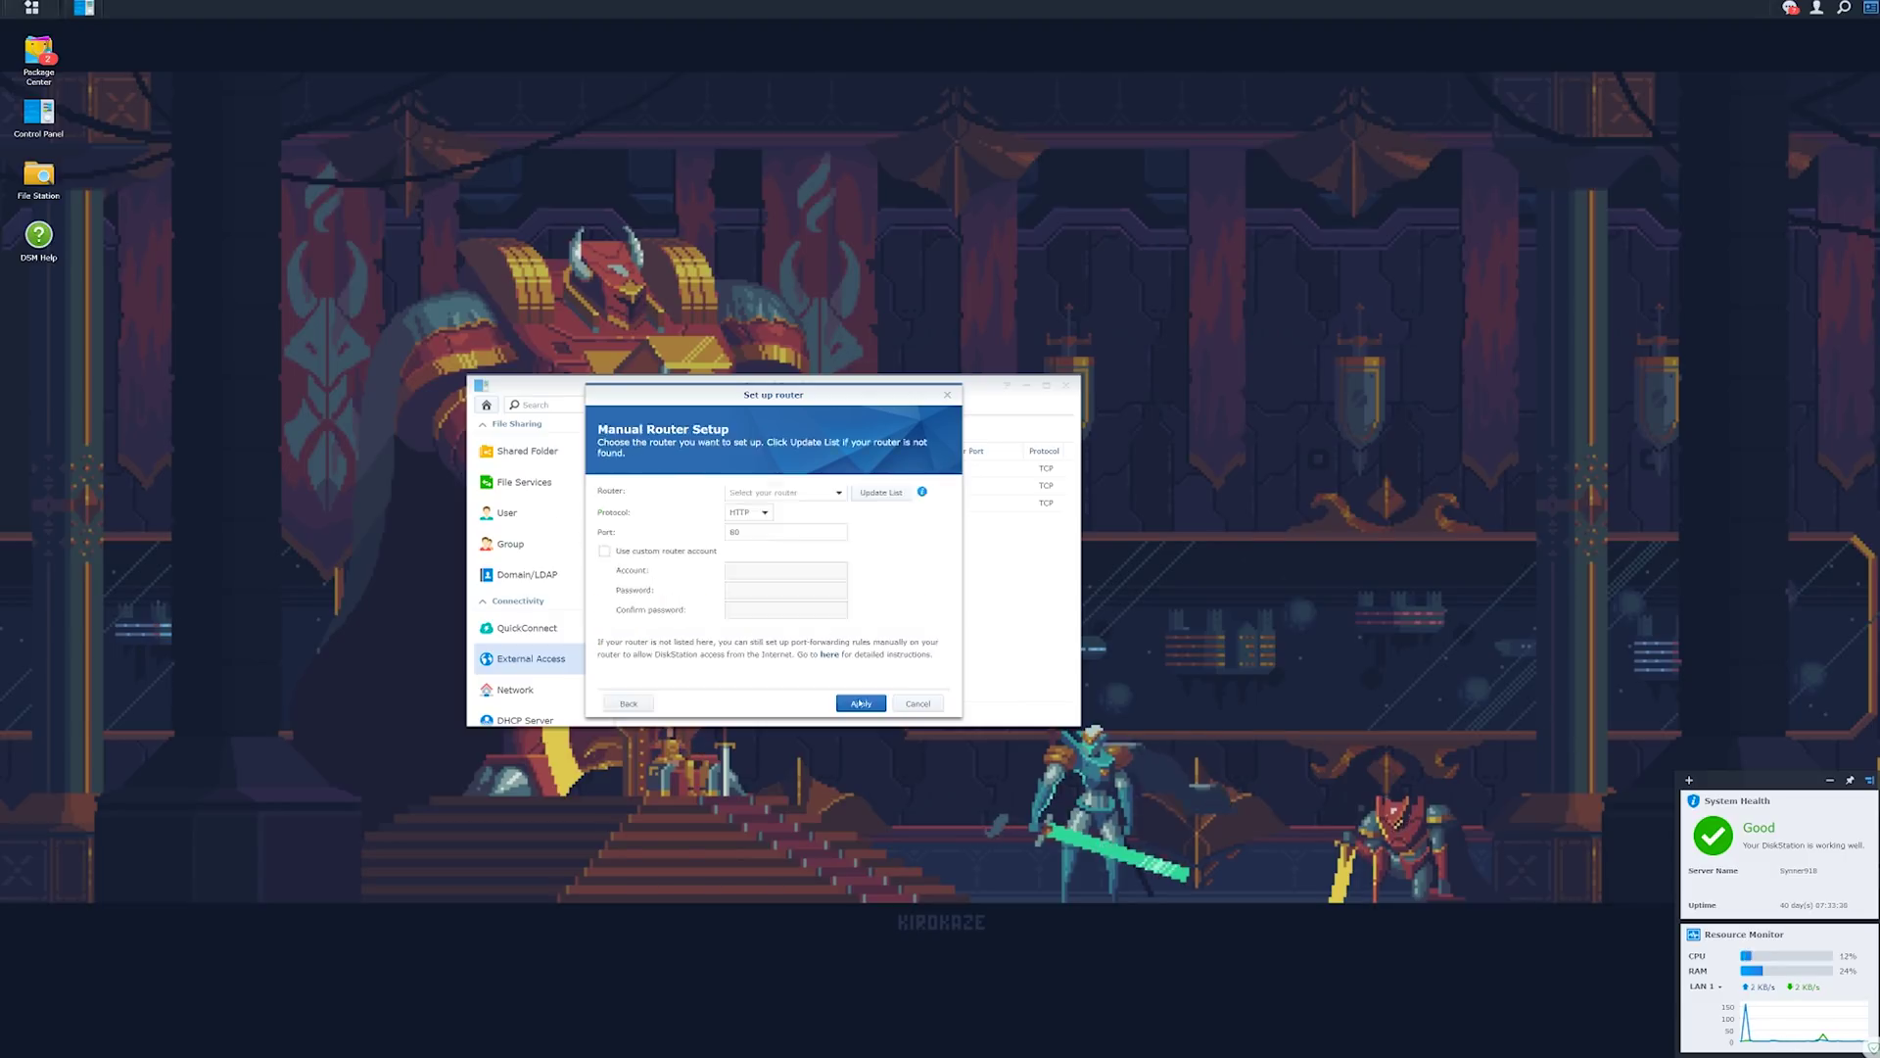
pyautogui.click(834, 493)
pyautogui.scroll(-10, 854, 602)
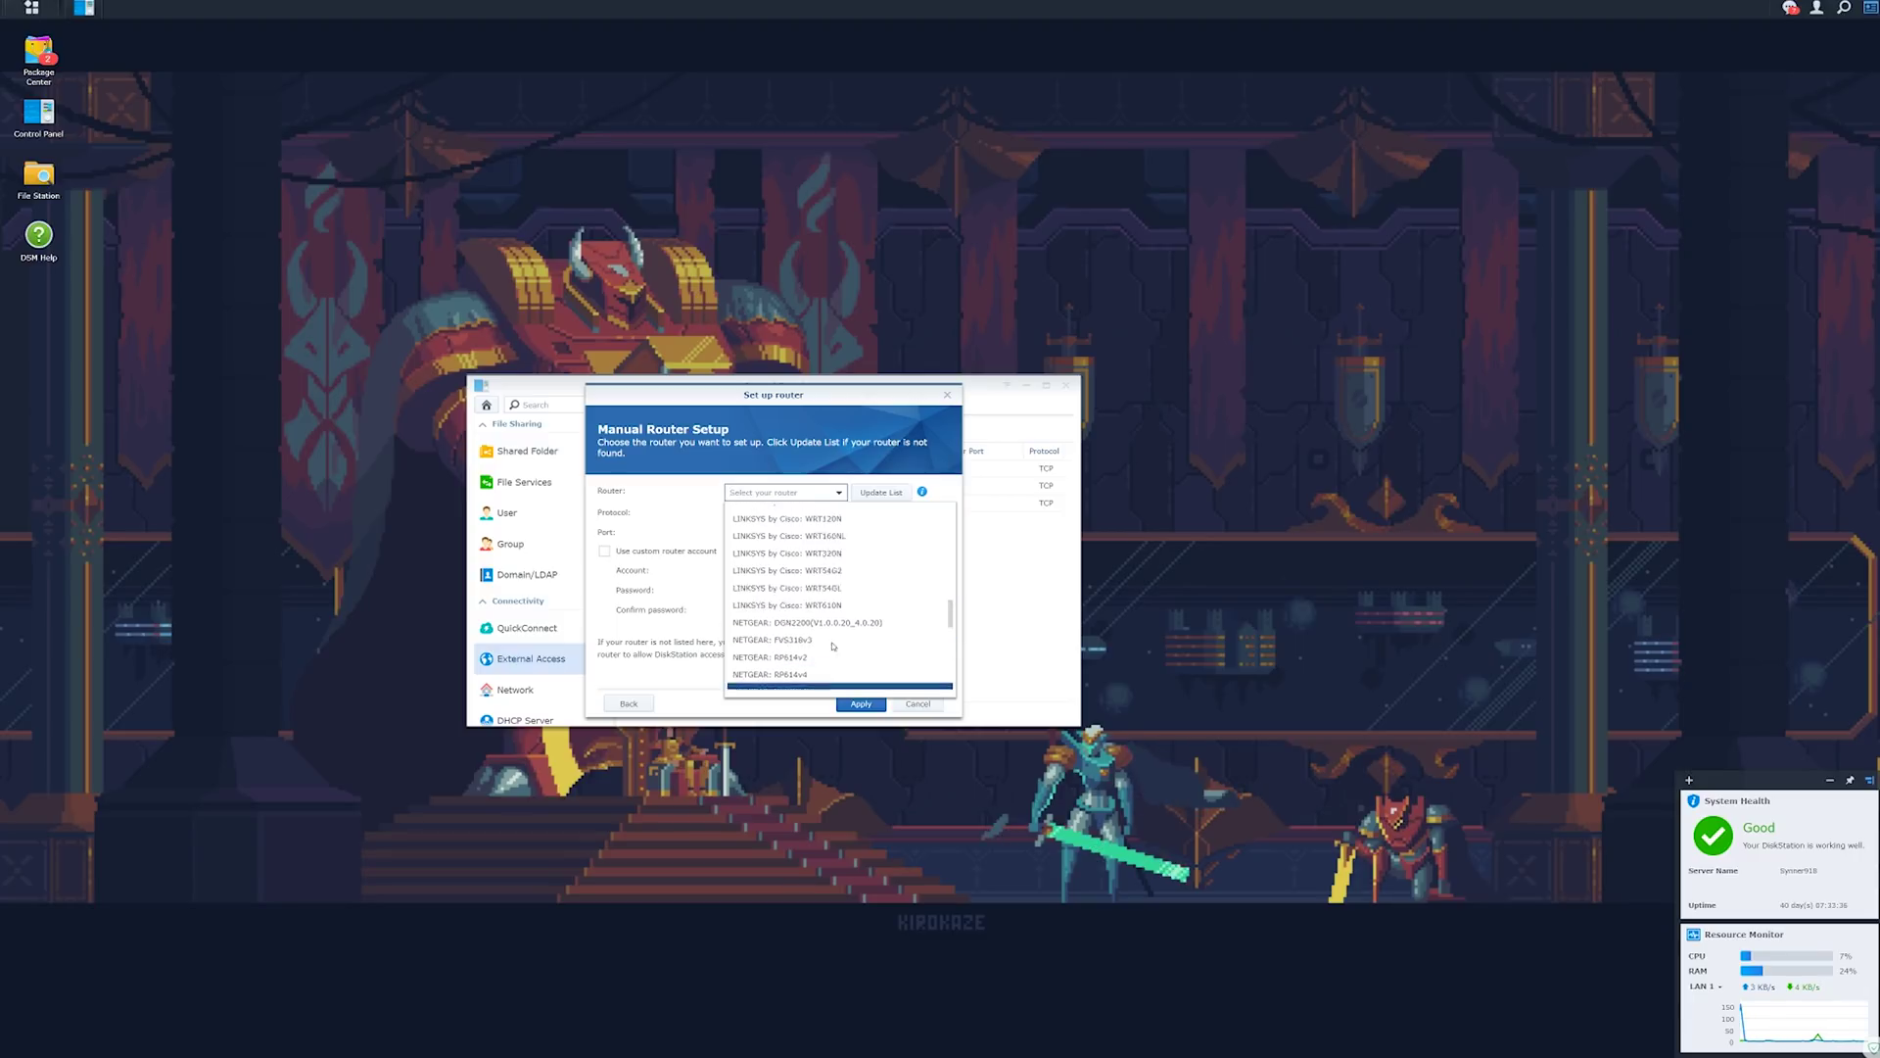
pyautogui.scroll(10, 833, 647)
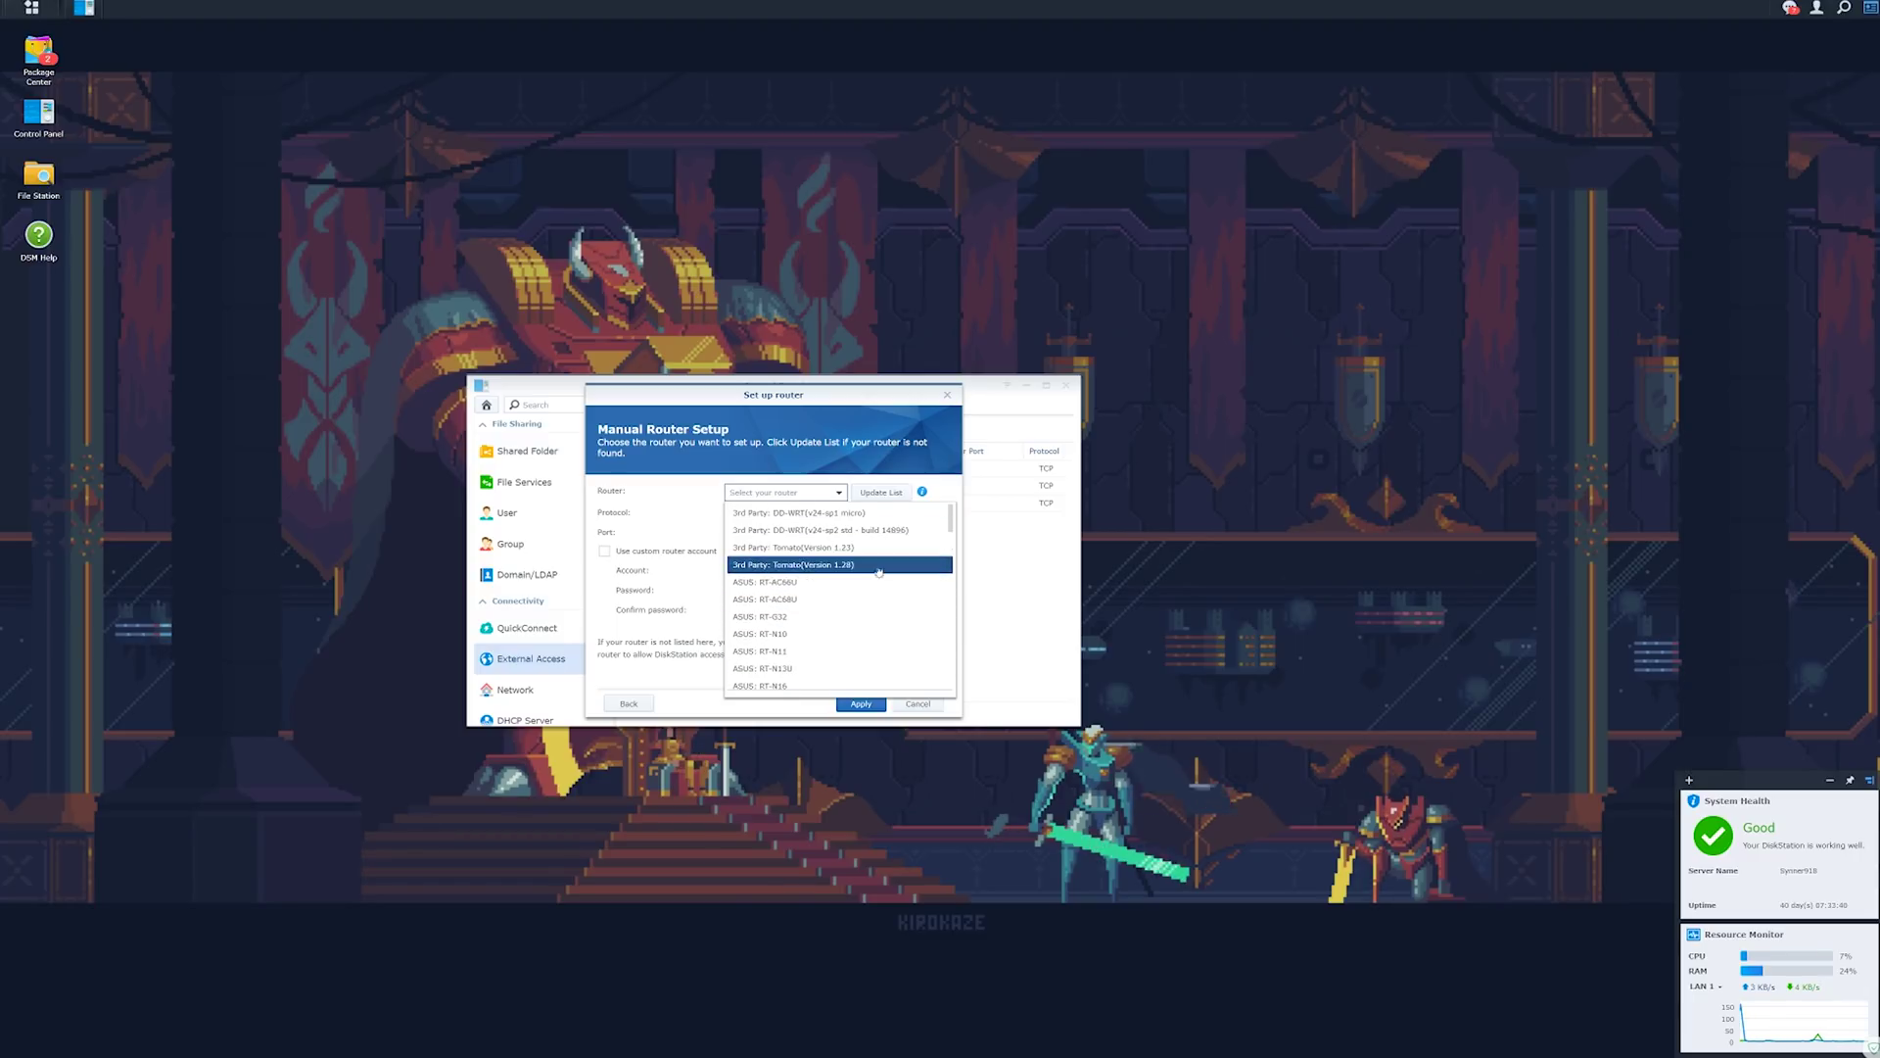
pyautogui.moveTo(951, 519); pyautogui.dragTo(951, 633)
pyautogui.click(709, 511)
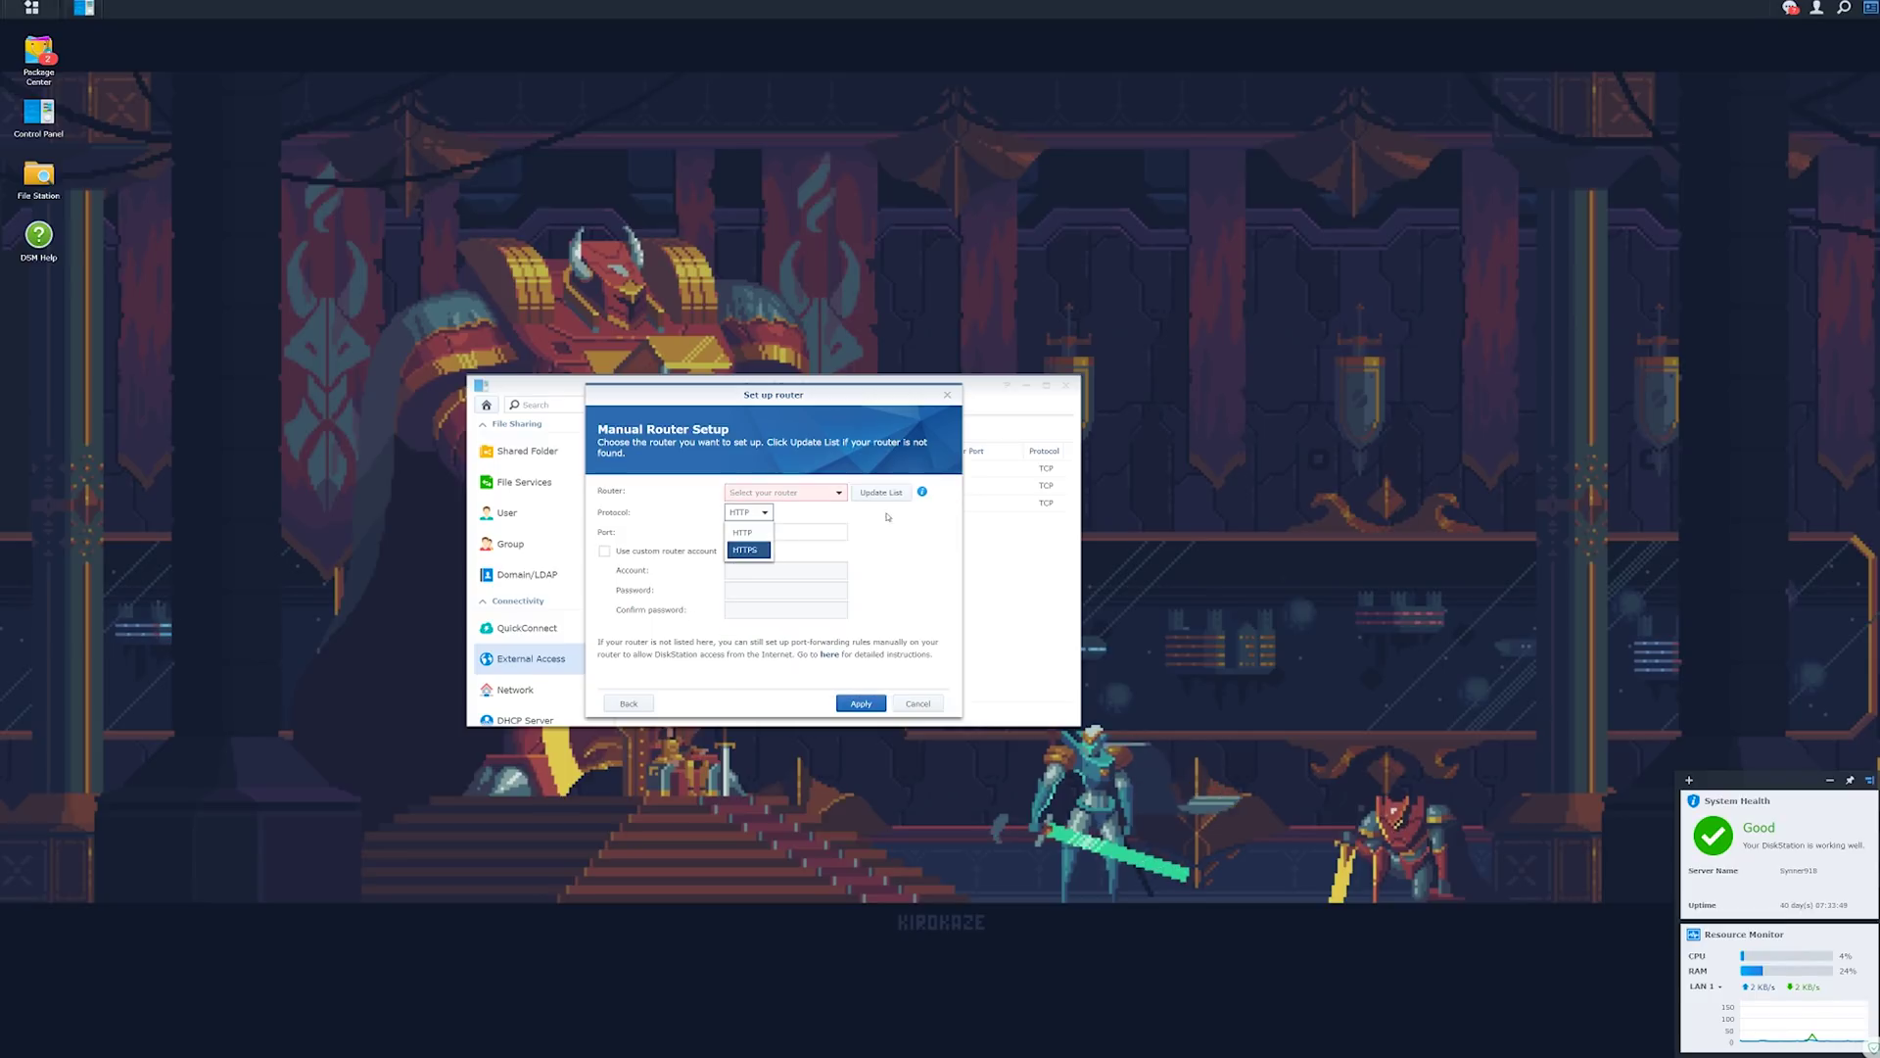
# Set the router setup protocol to HTTPS so the port becomes 443.
pyautogui.click(750, 513)
pyautogui.click(749, 549)
pyautogui.click(750, 513)
pyautogui.click(750, 551)
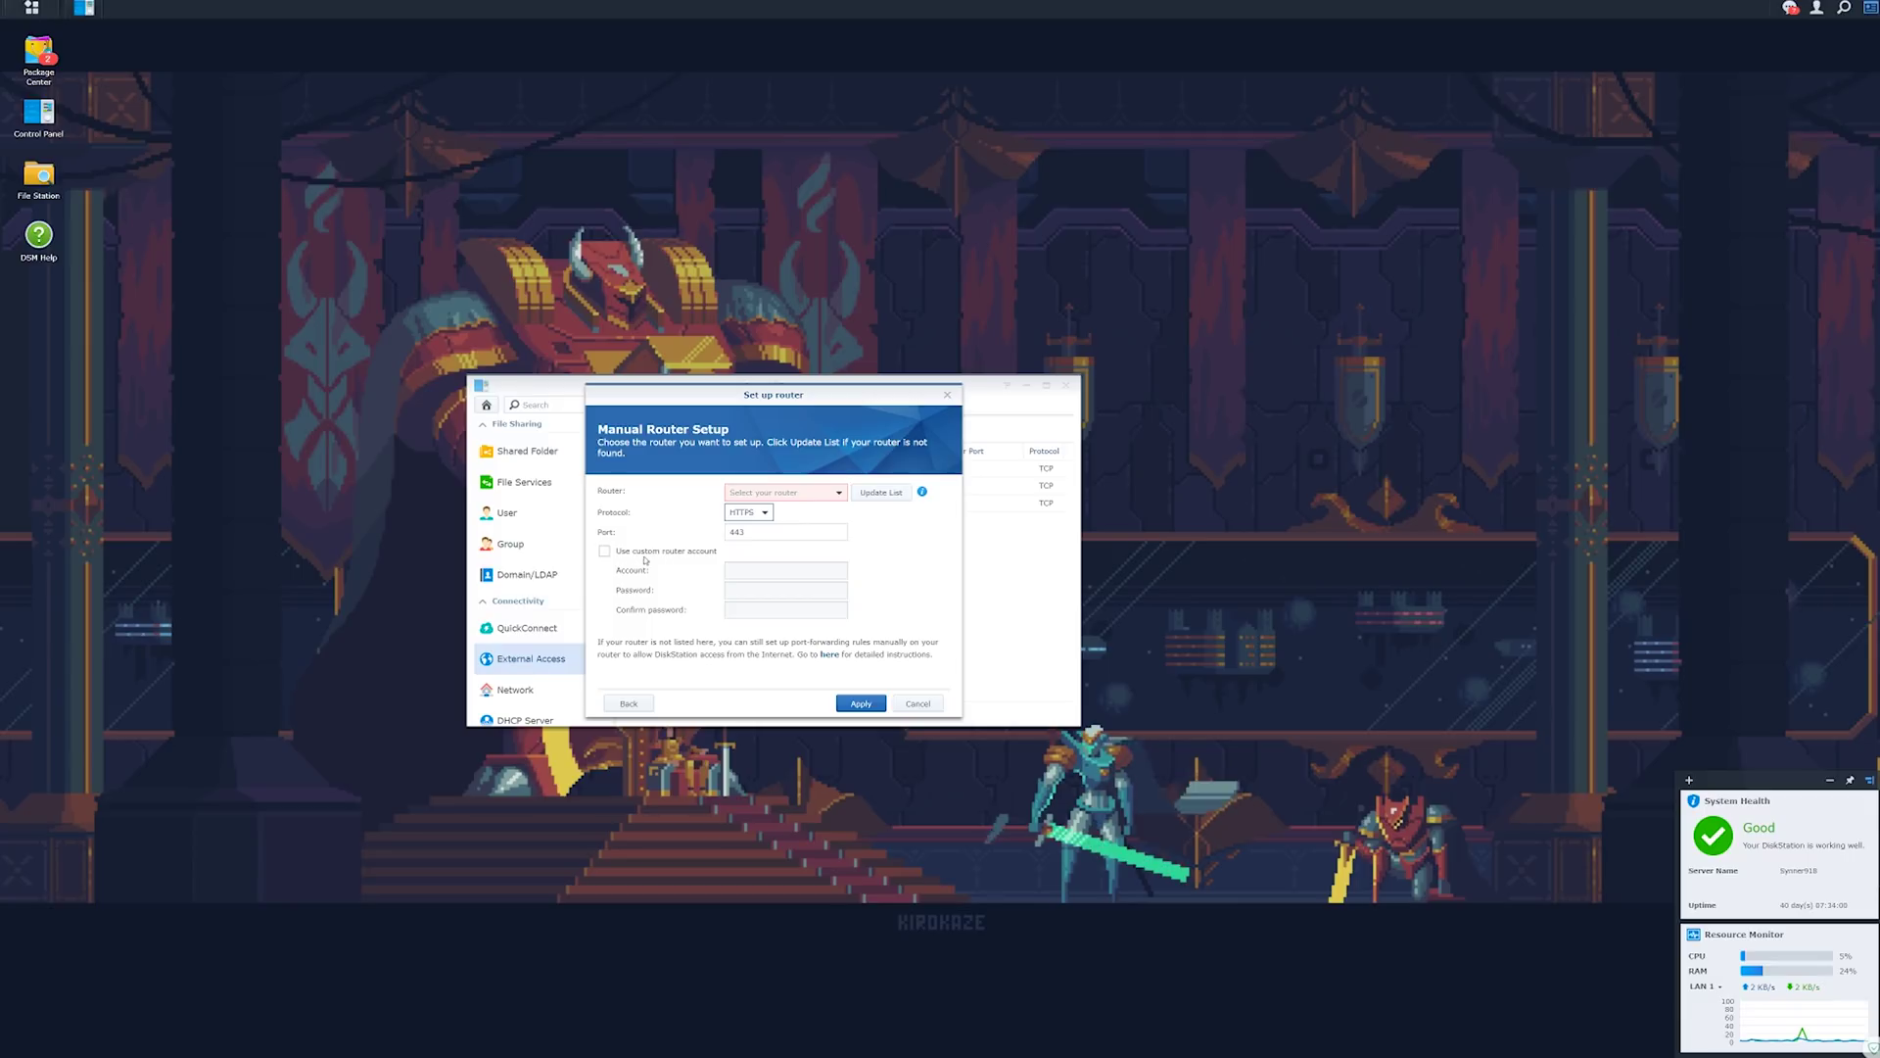
# Cancel the router setup and new-rule wizard, then test the forwarding rules' connectivity.
pyautogui.click(921, 704)
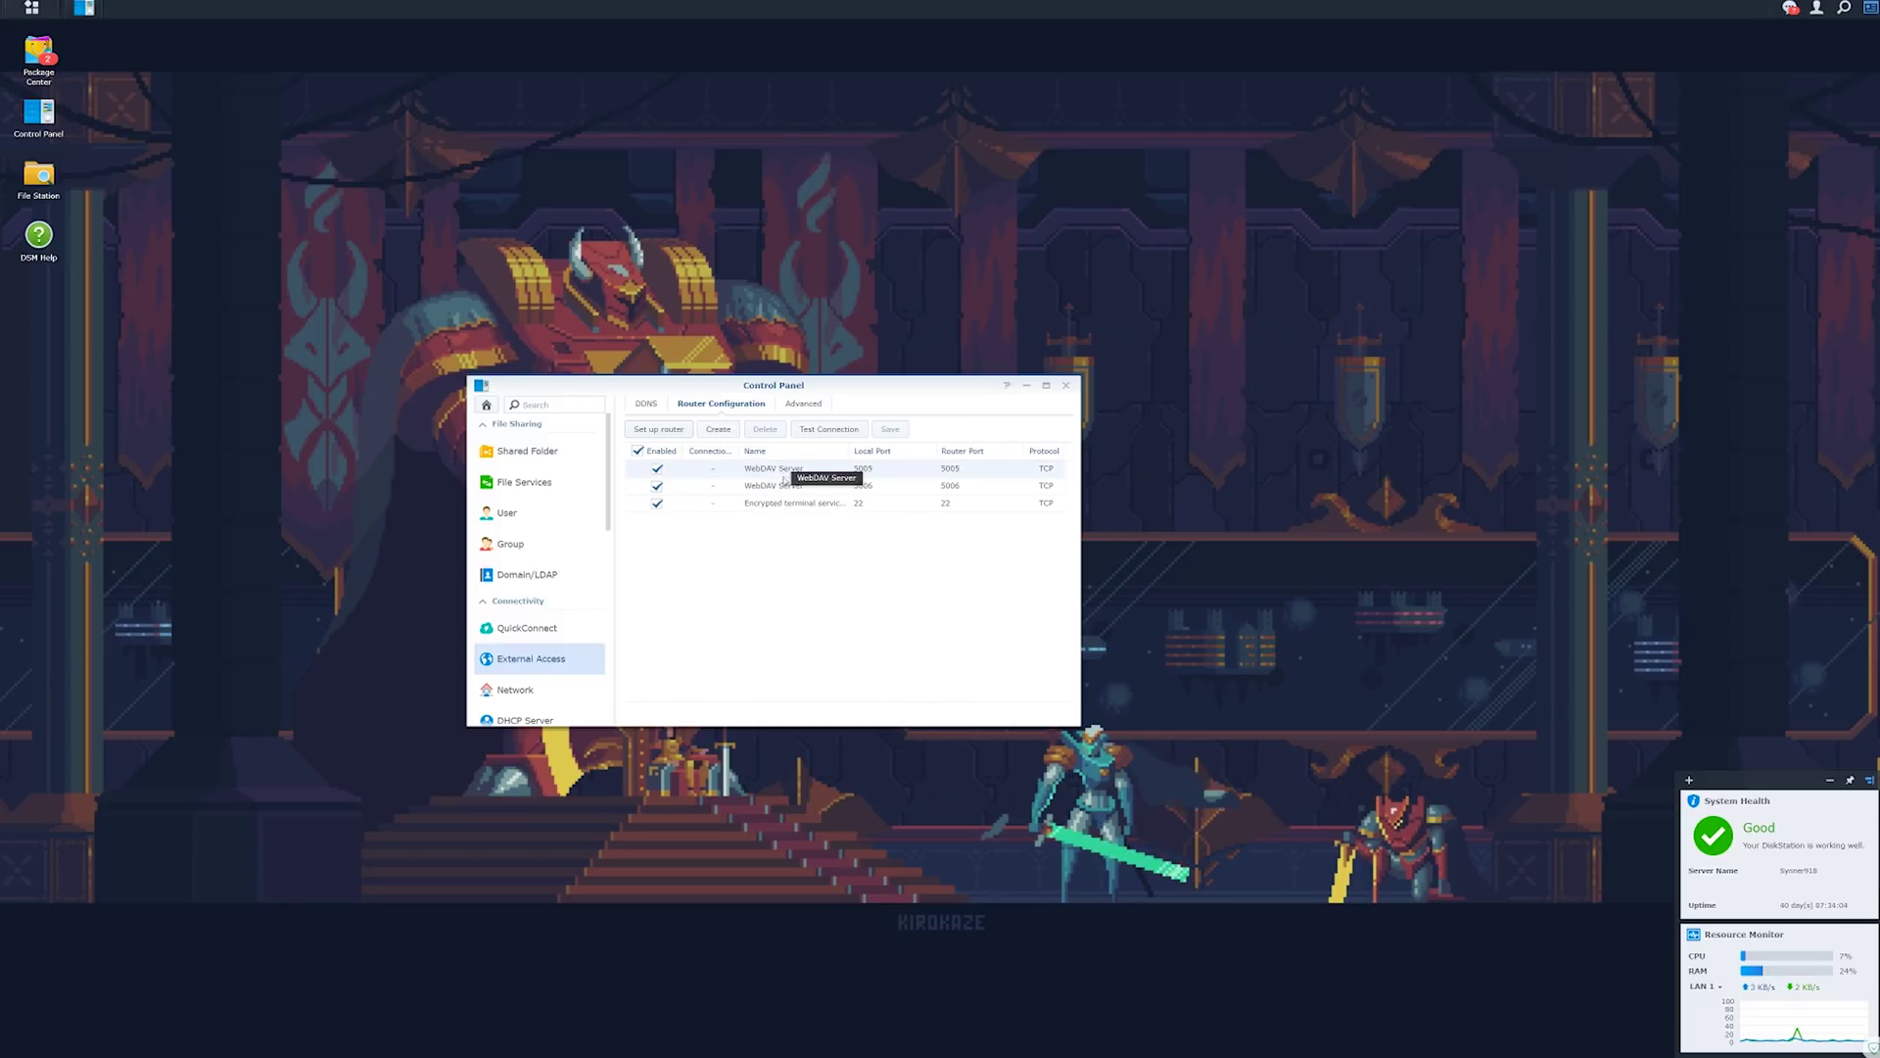
pyautogui.click(725, 429)
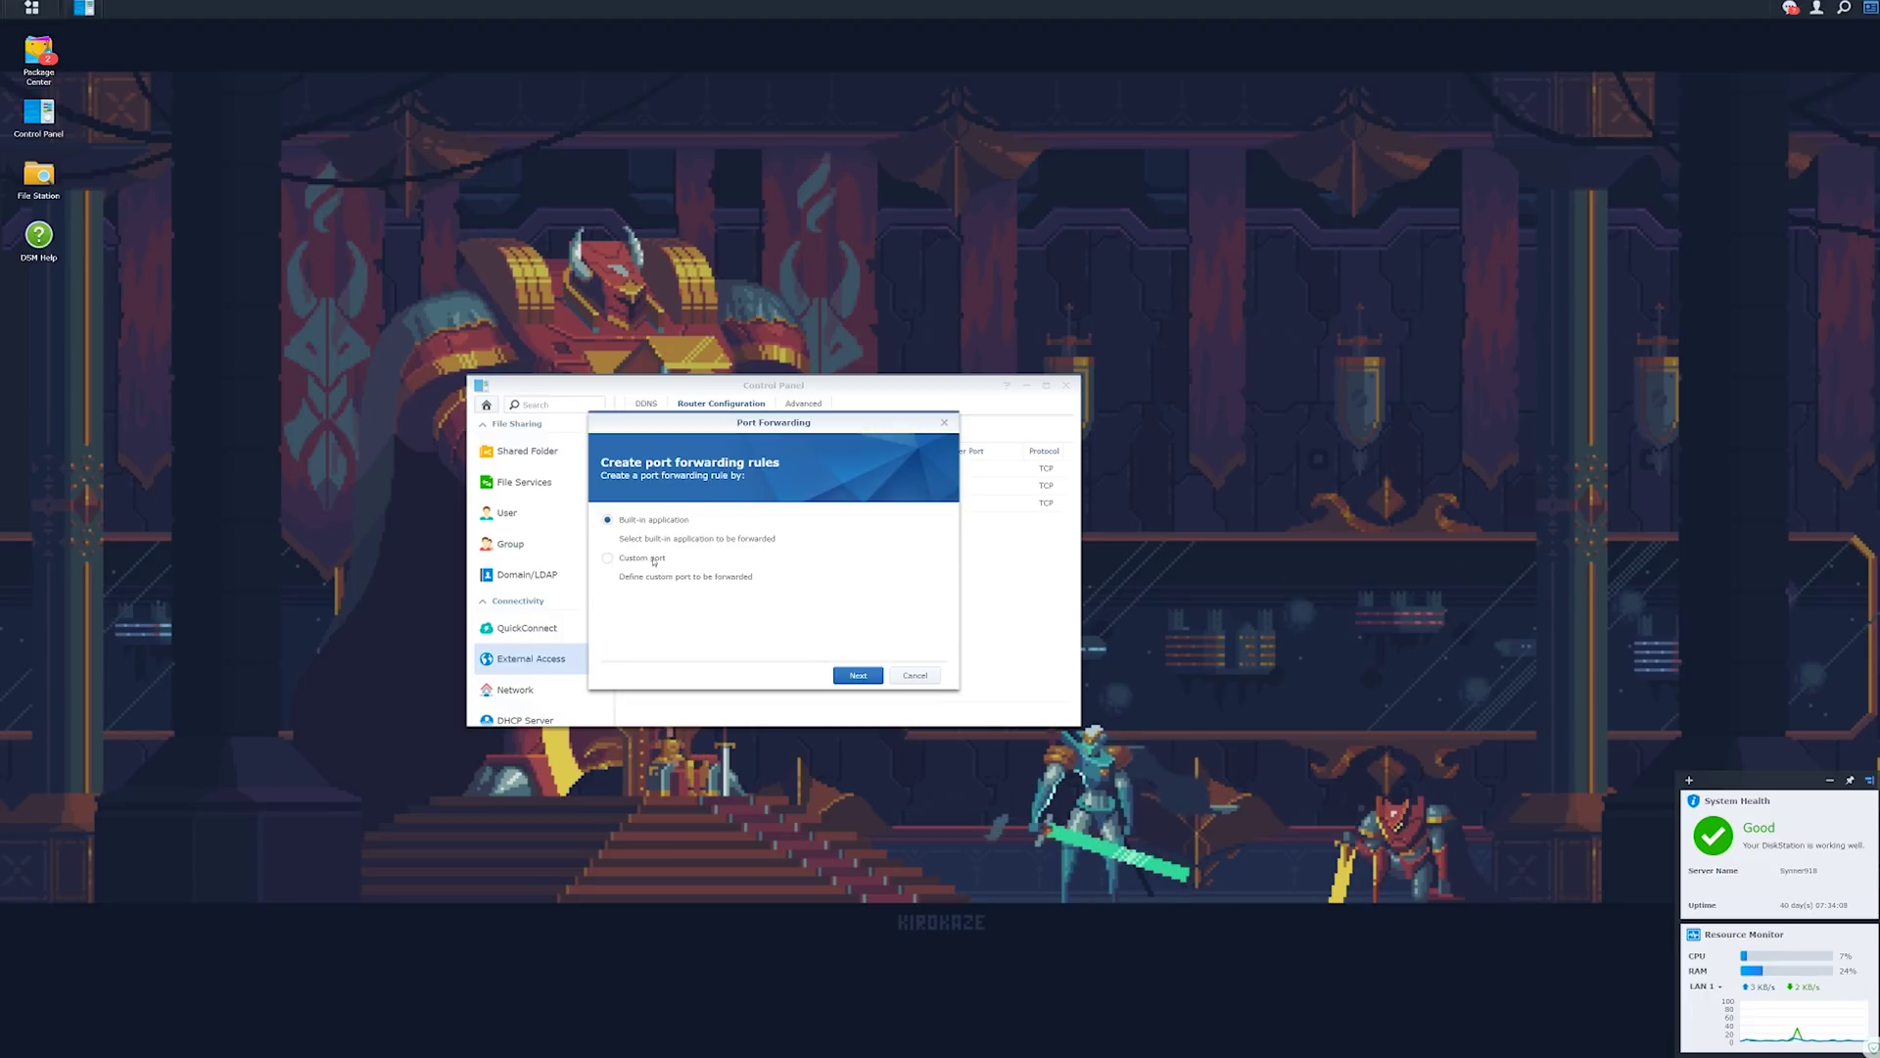
pyautogui.click(936, 683)
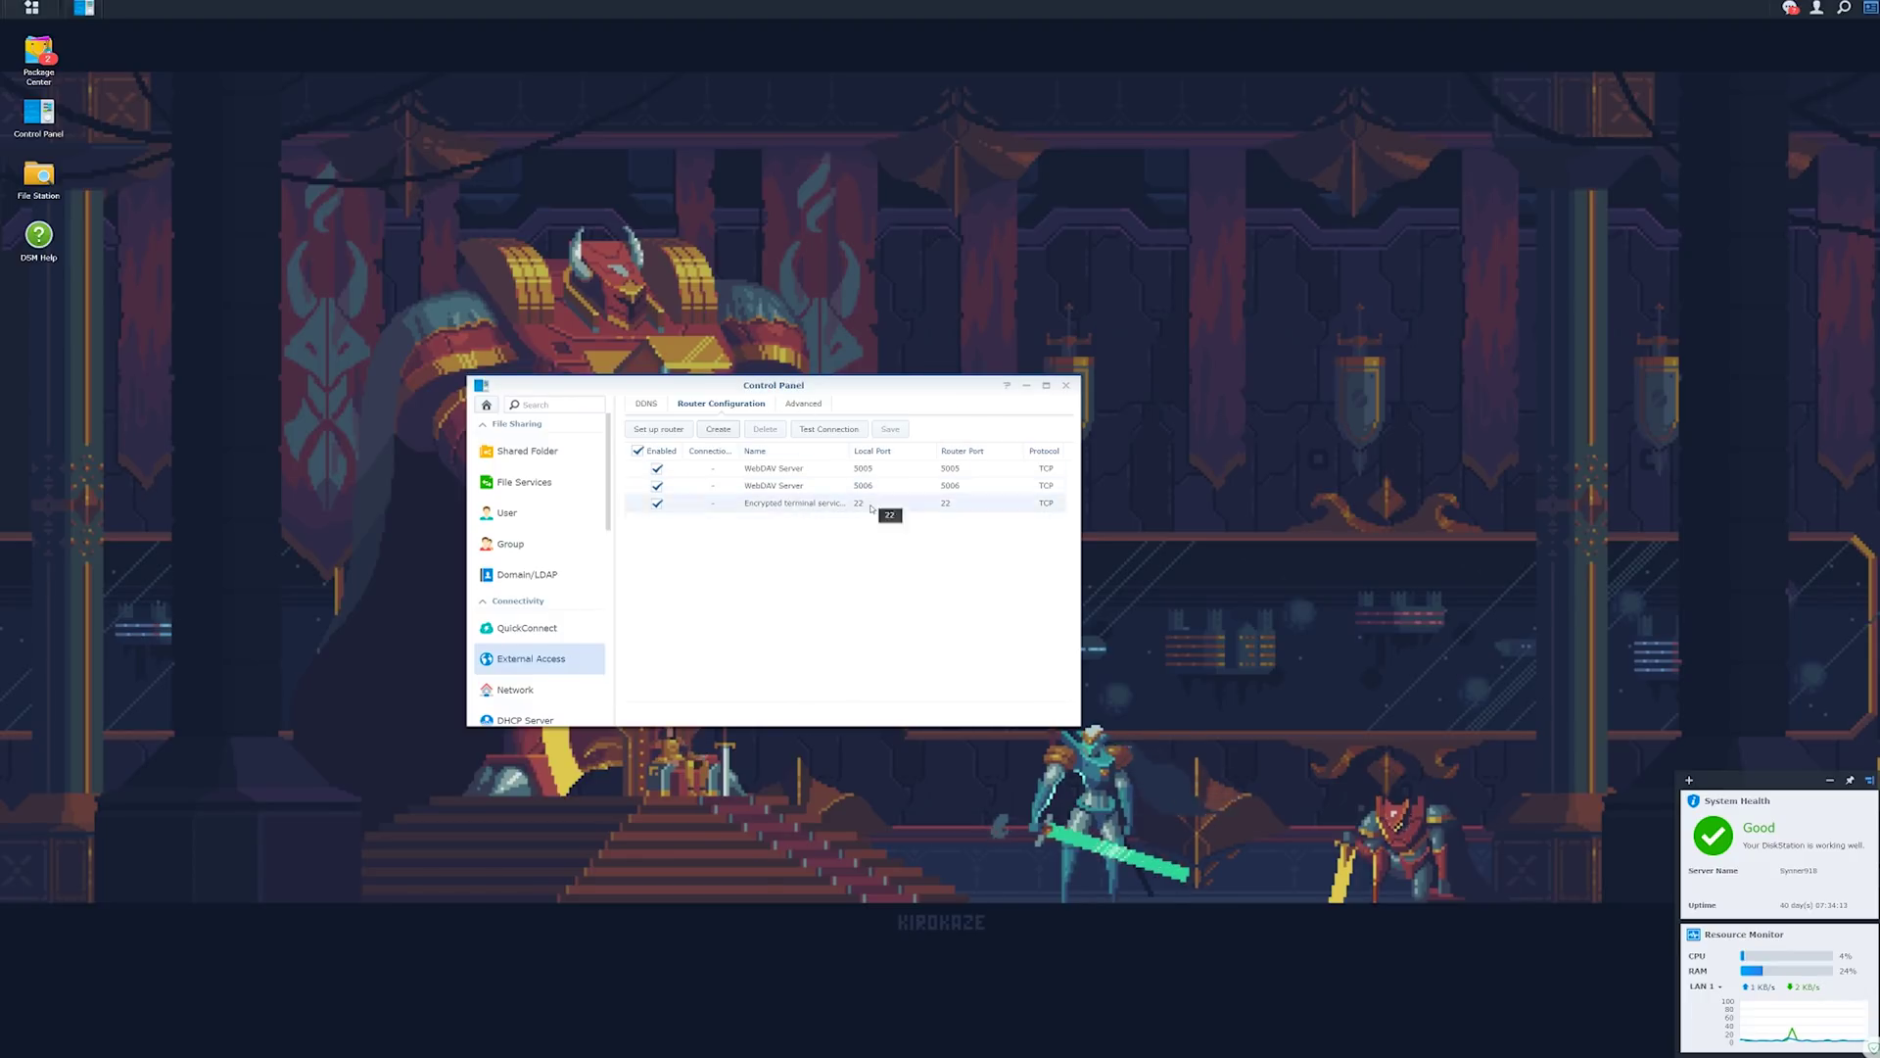
pyautogui.click(805, 432)
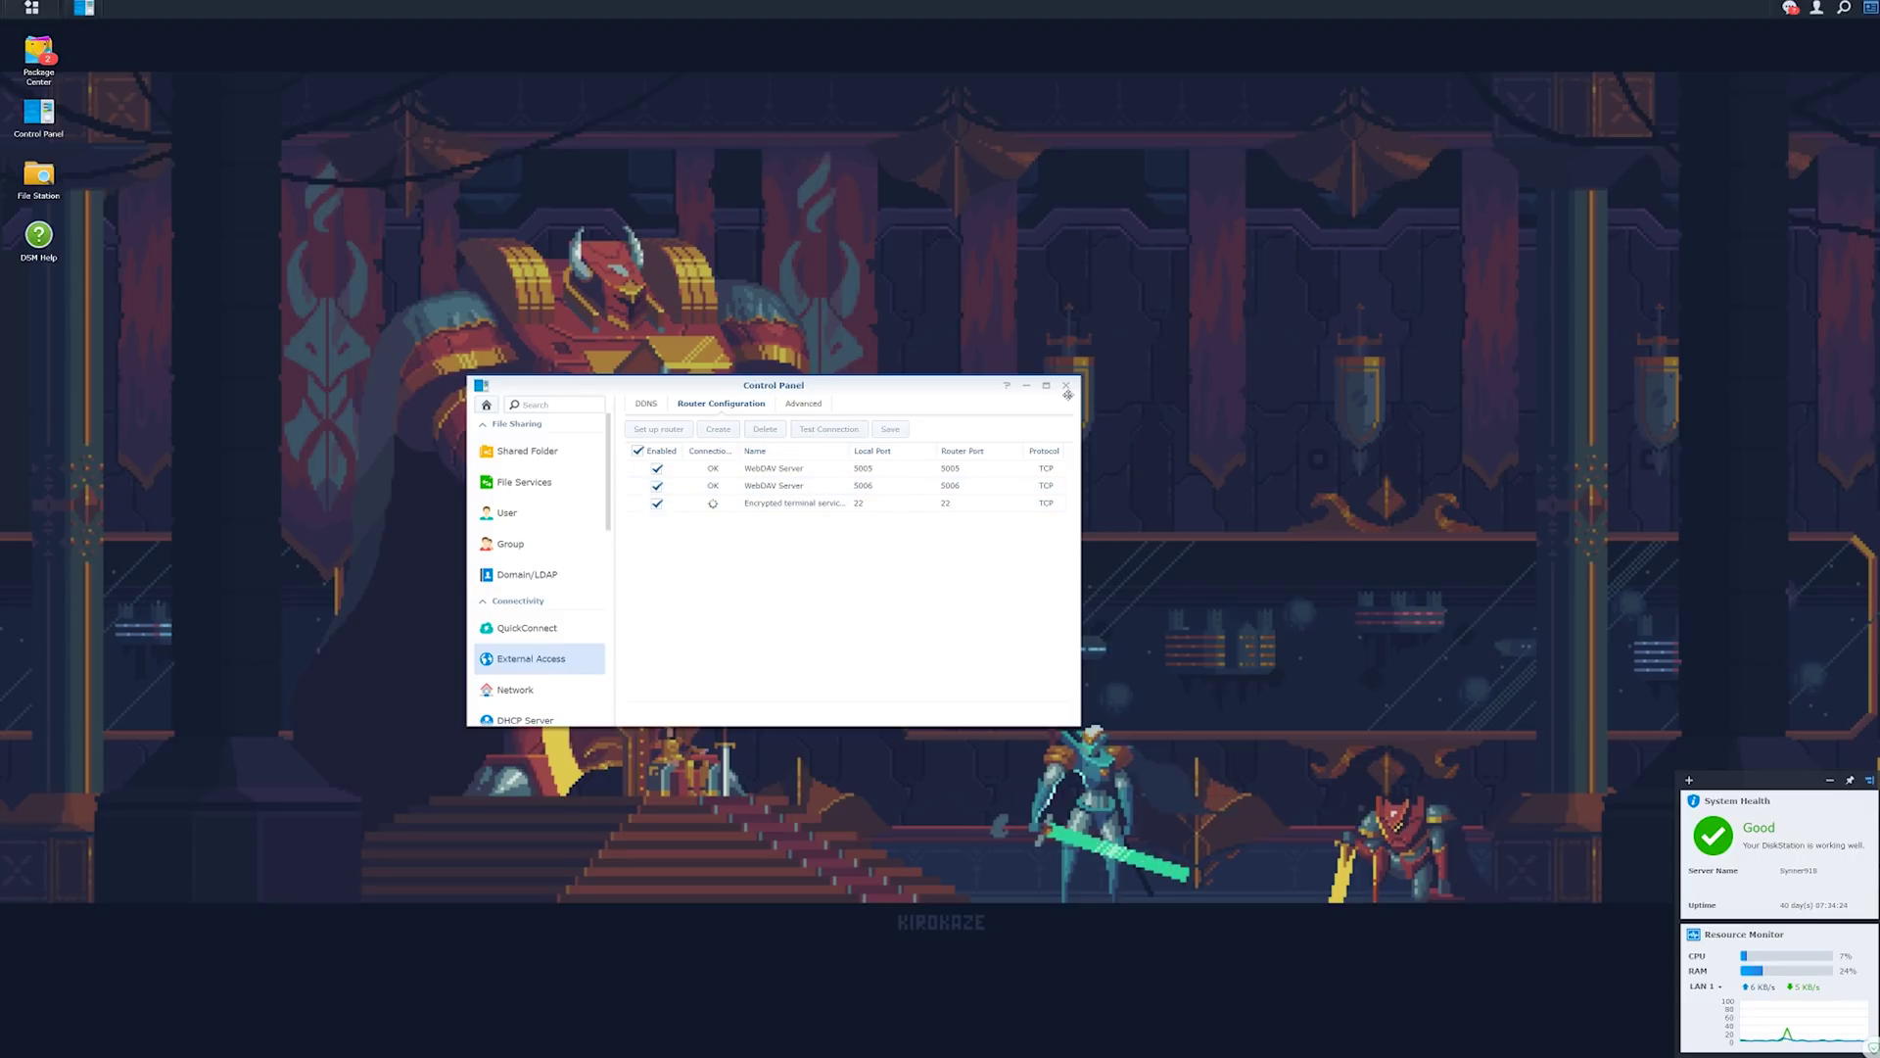
pyautogui.scroll(-3, 554, 637)
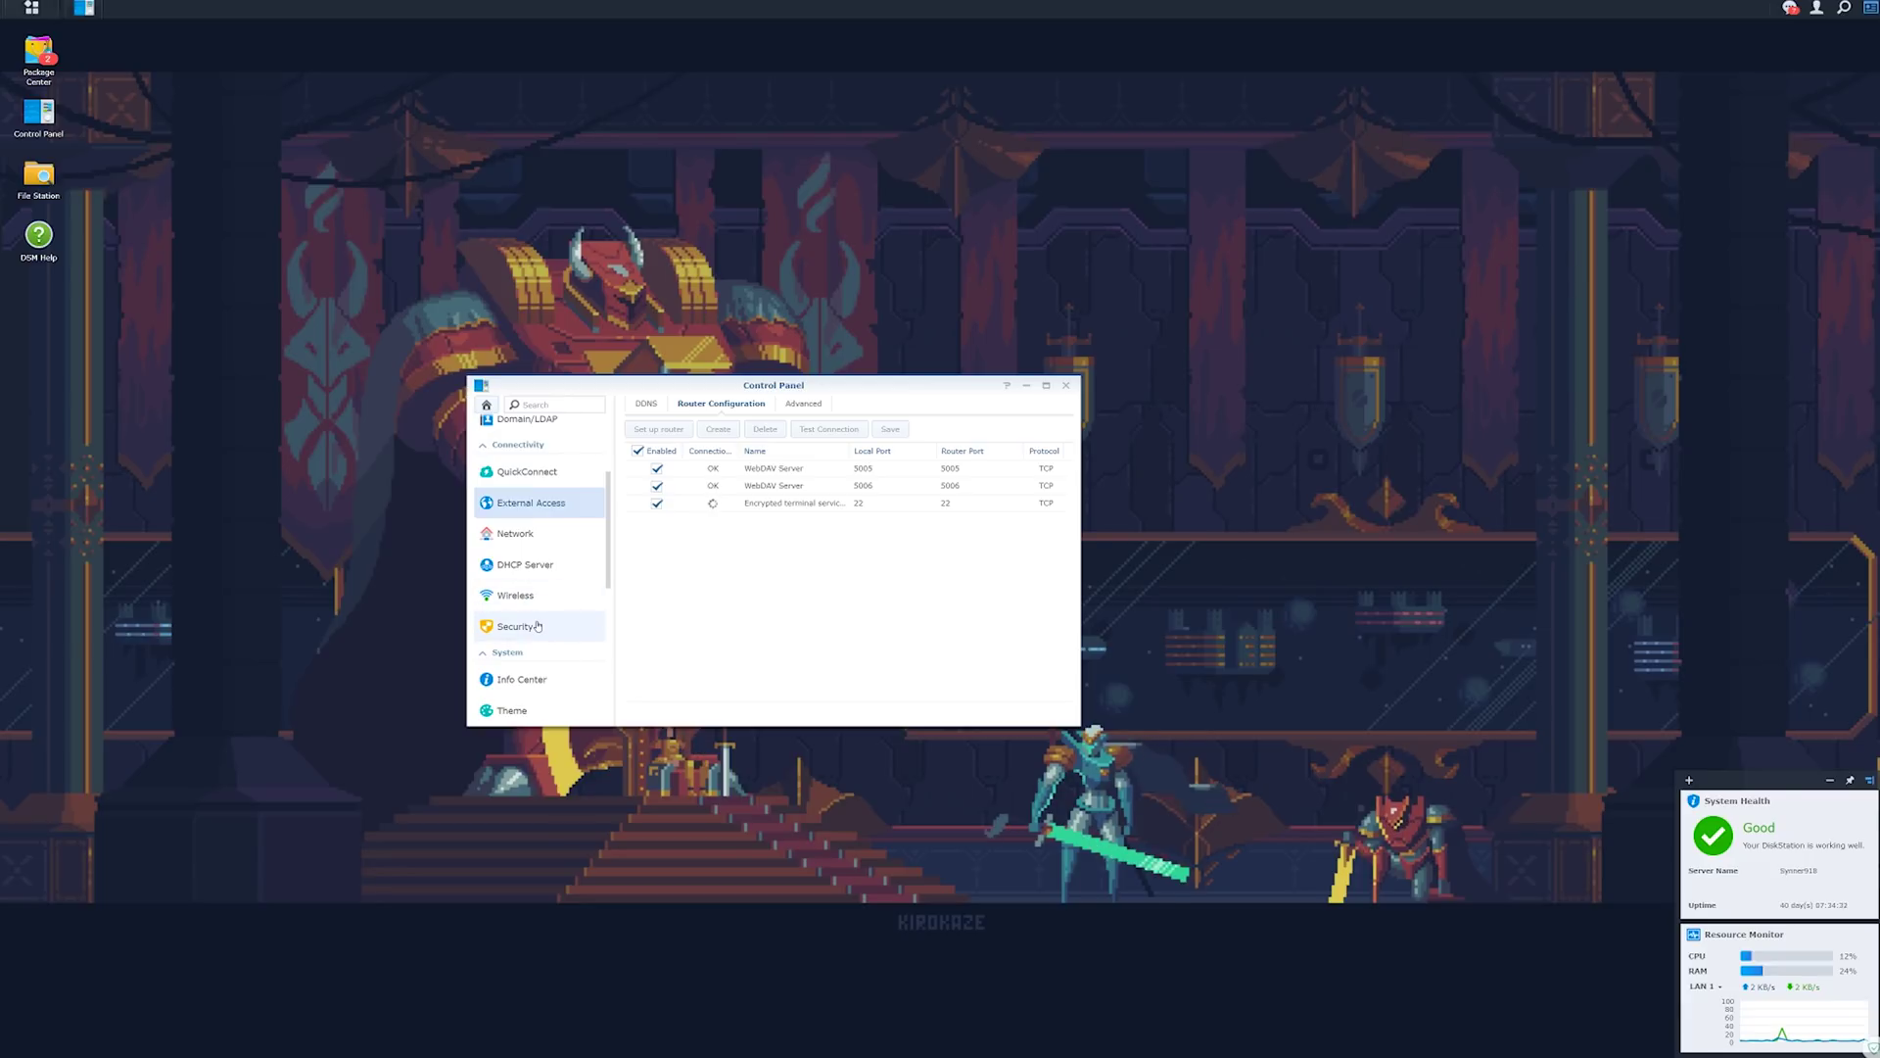
# Enable the firewall in Security settings, keeping the default firewall profile.
pyautogui.click(538, 625)
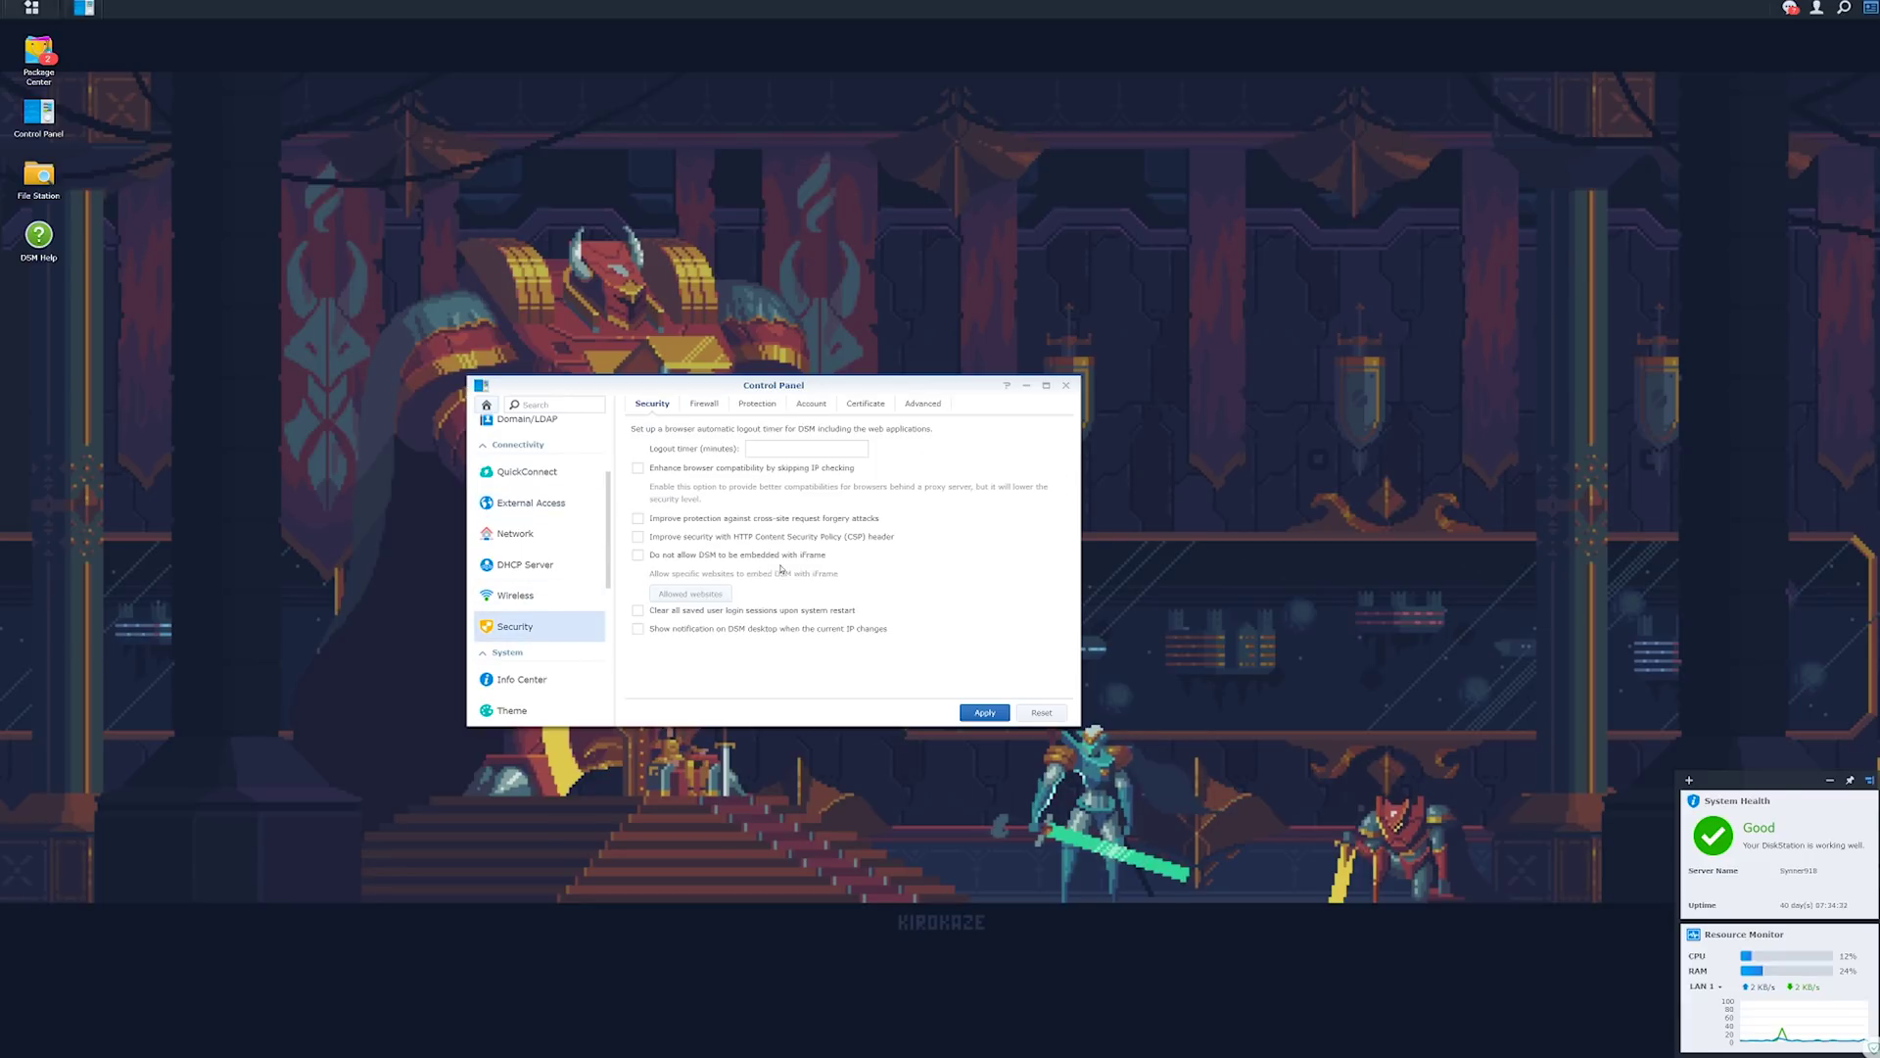
pyautogui.click(705, 403)
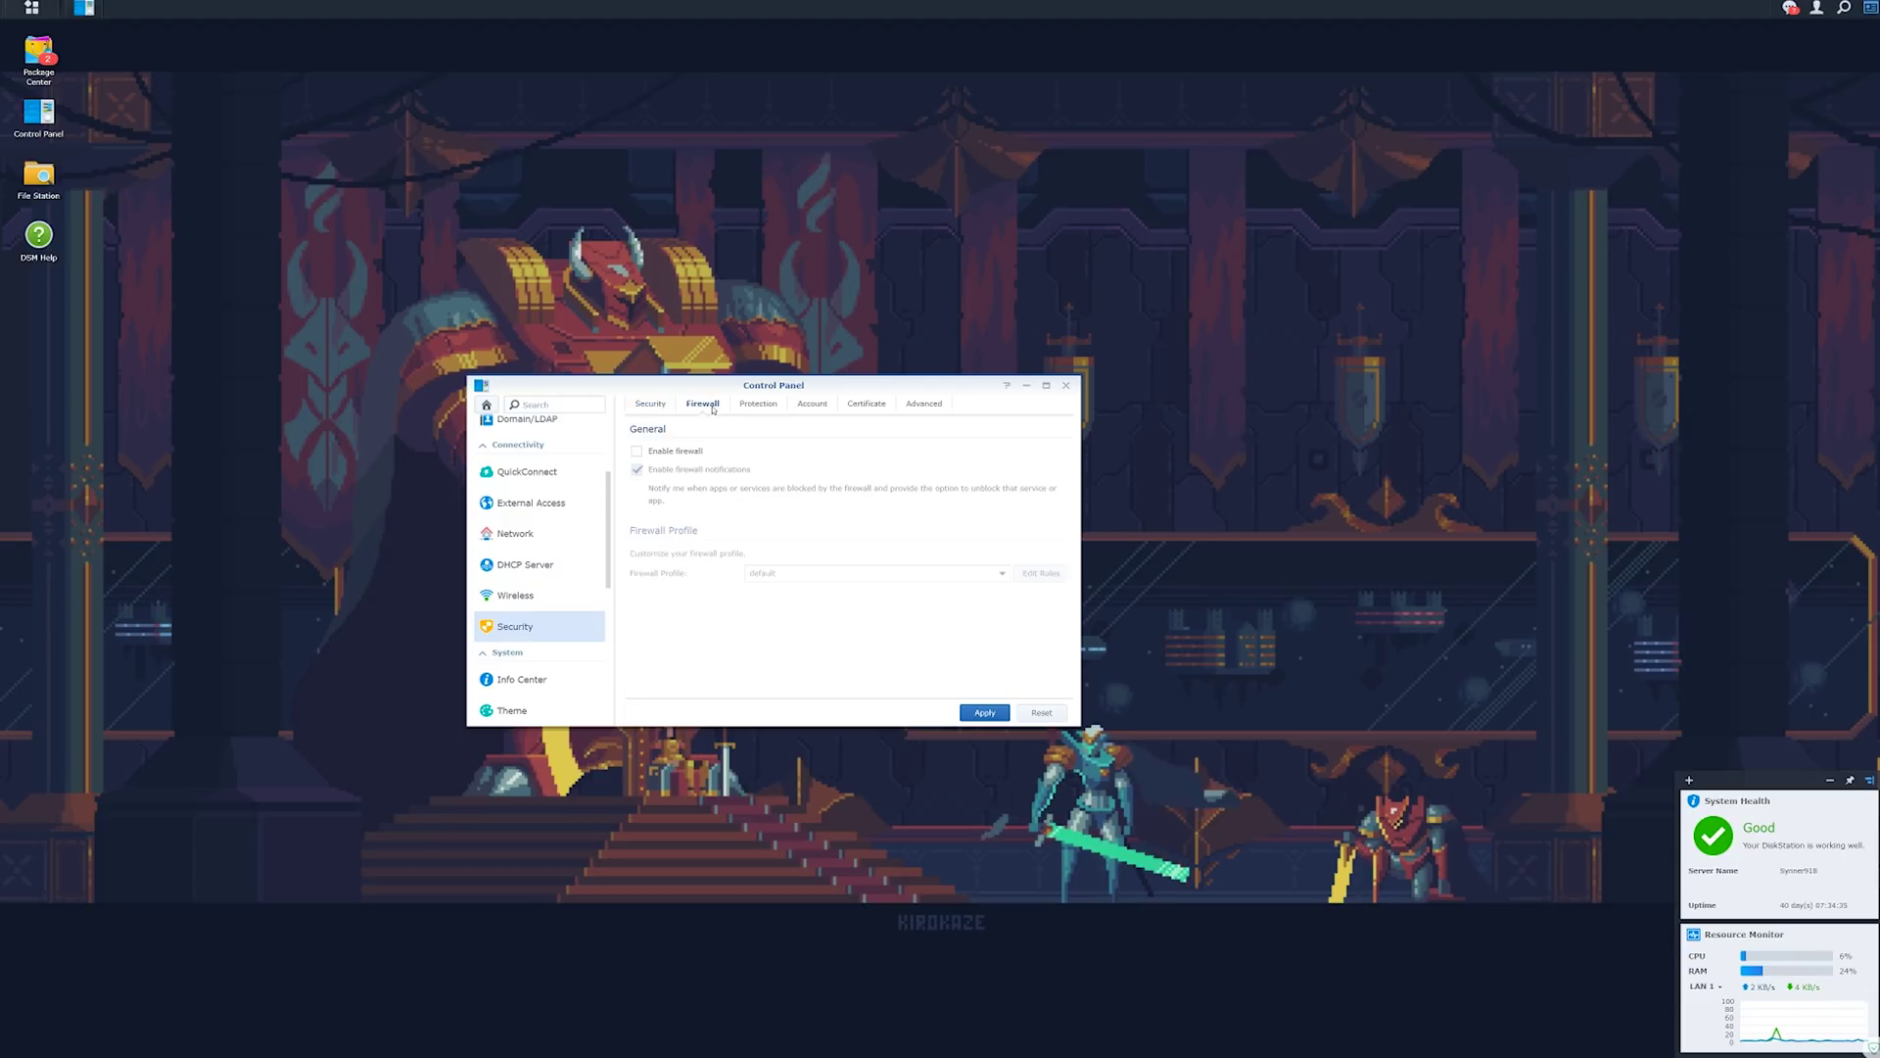
pyautogui.click(637, 451)
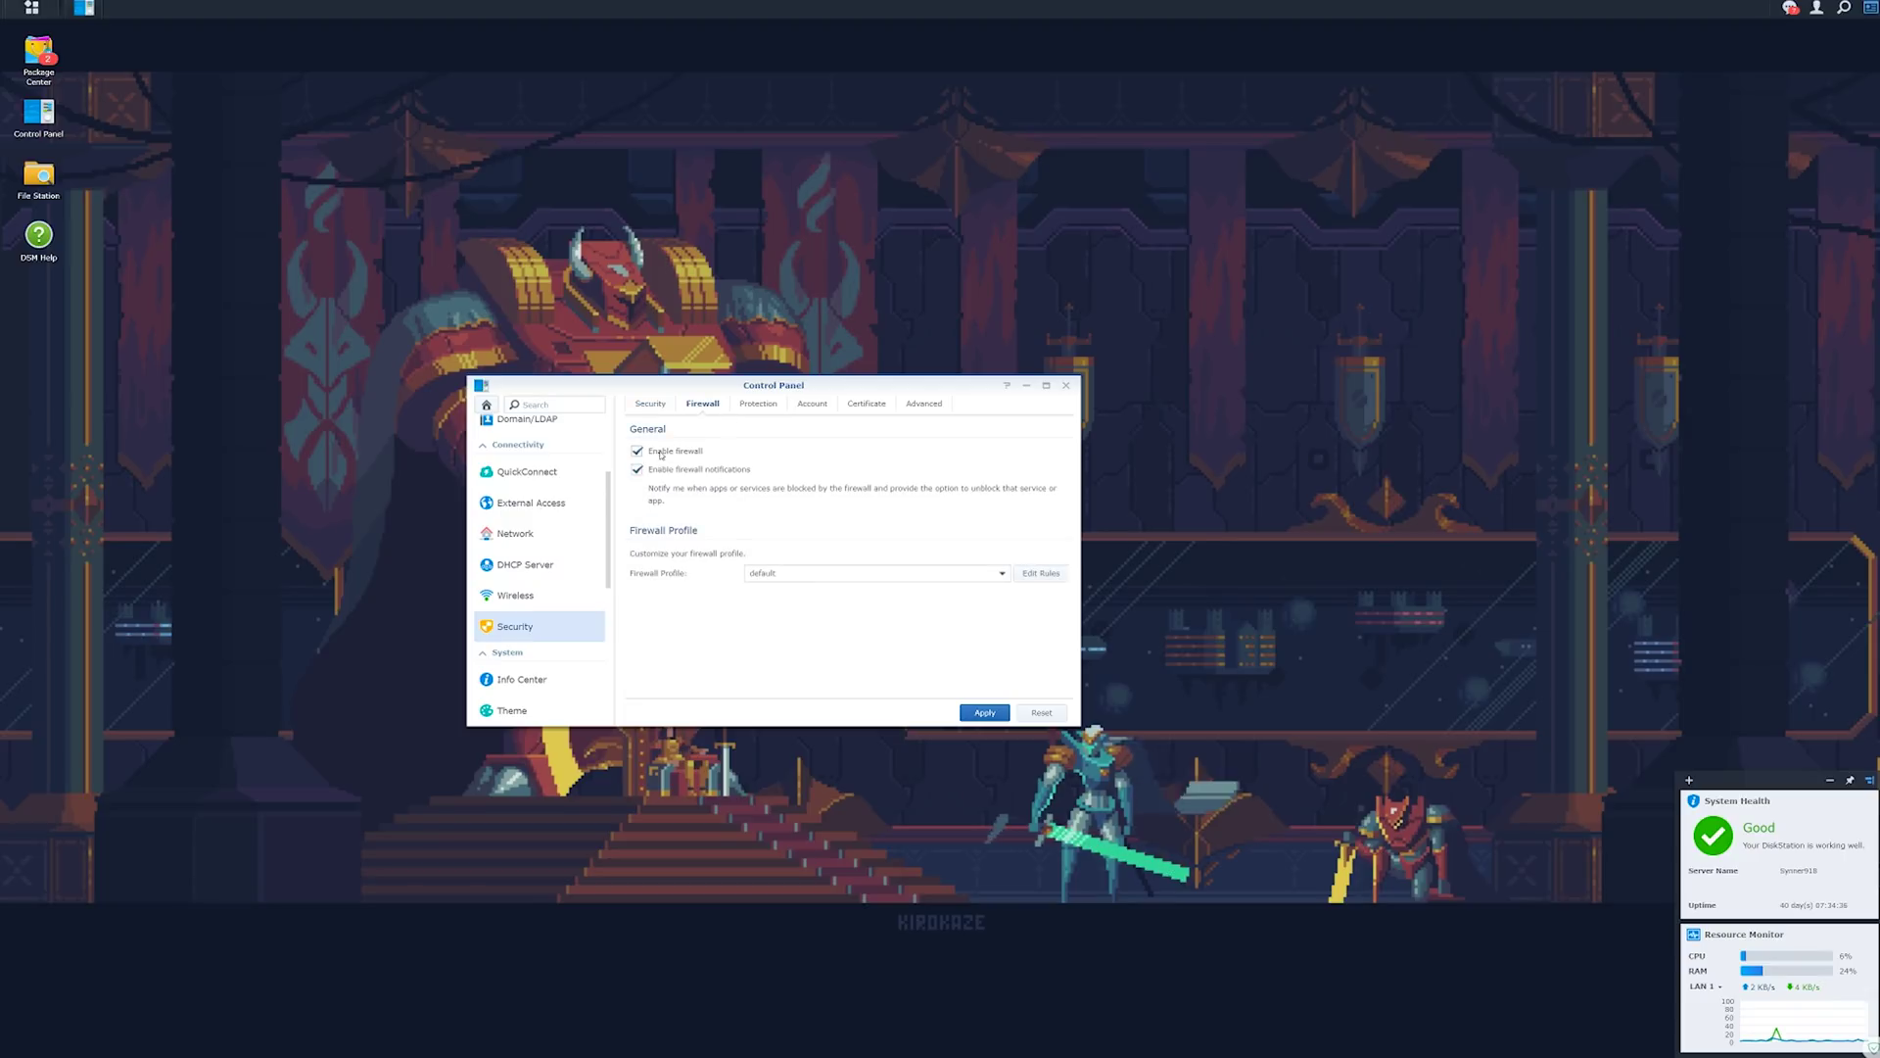
pyautogui.click(1001, 573)
pyautogui.click(680, 423)
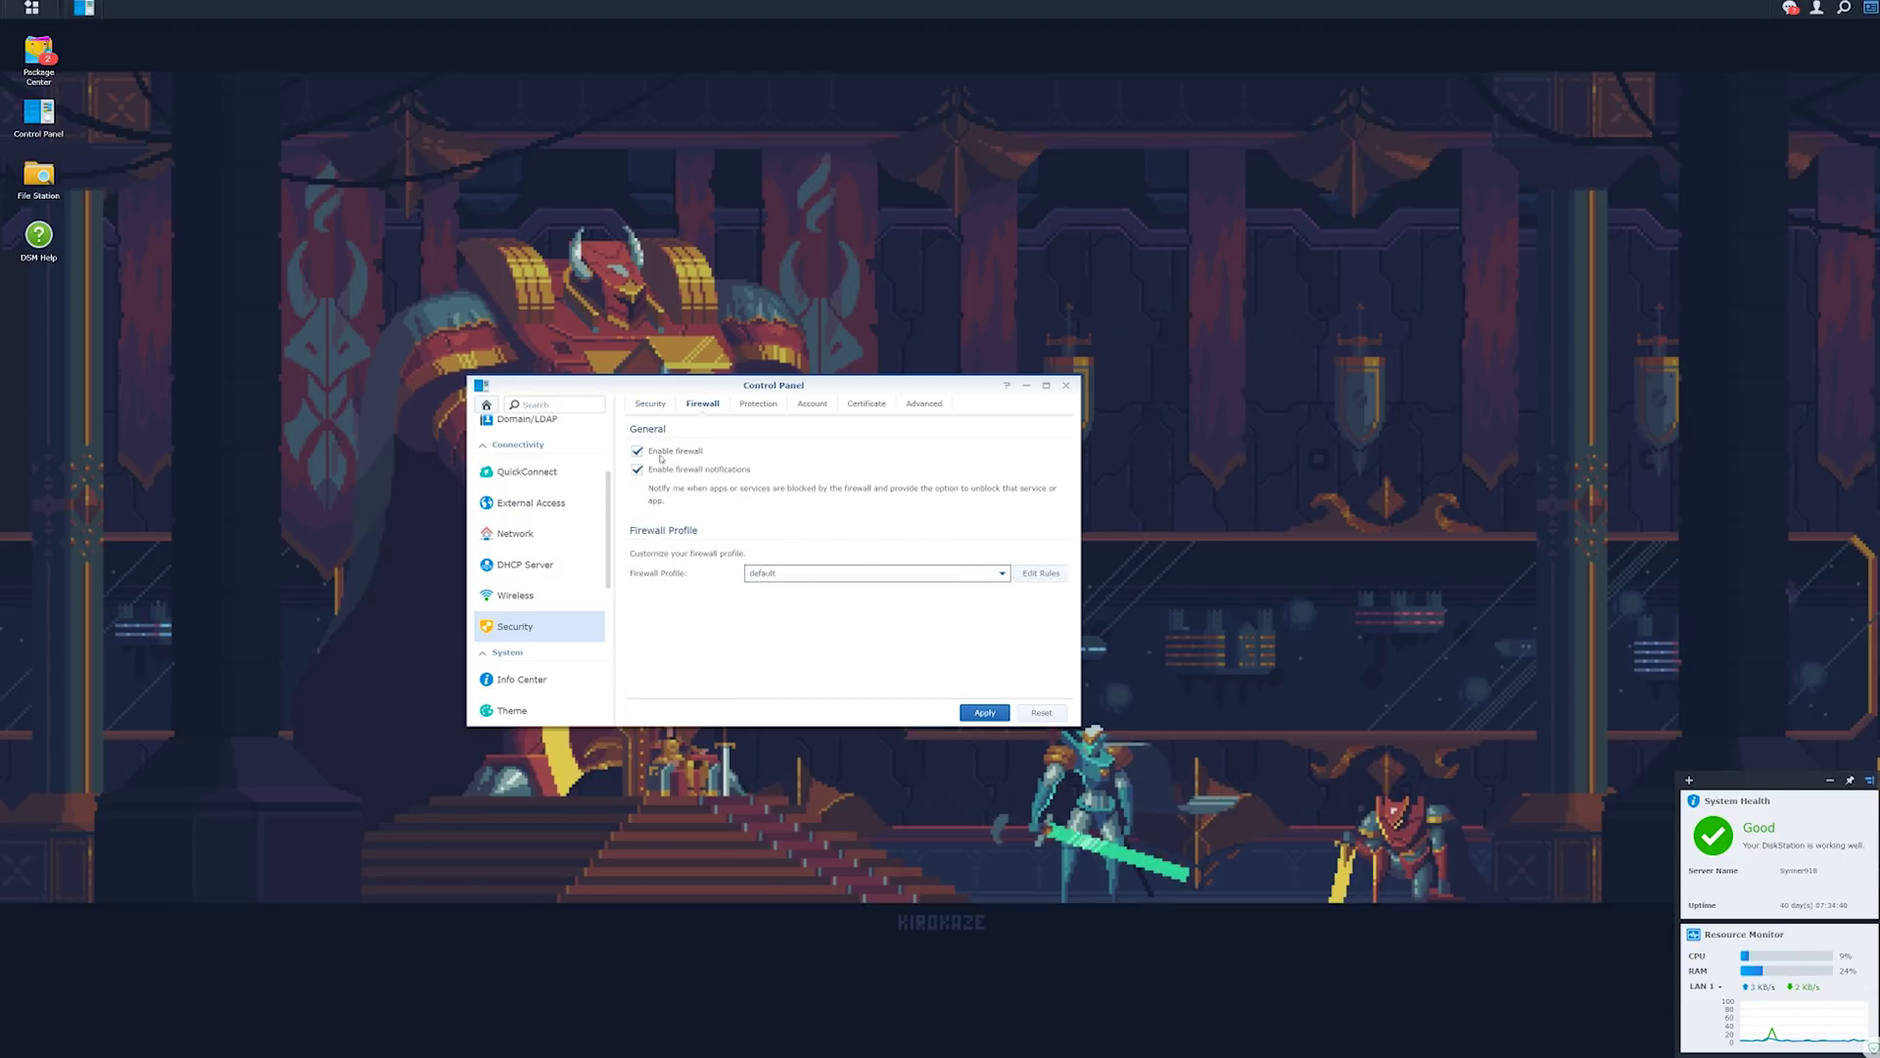
# Review DoS protection on LAN 1, account protection and the installed certificates.
pyautogui.click(756, 409)
pyautogui.click(788, 429)
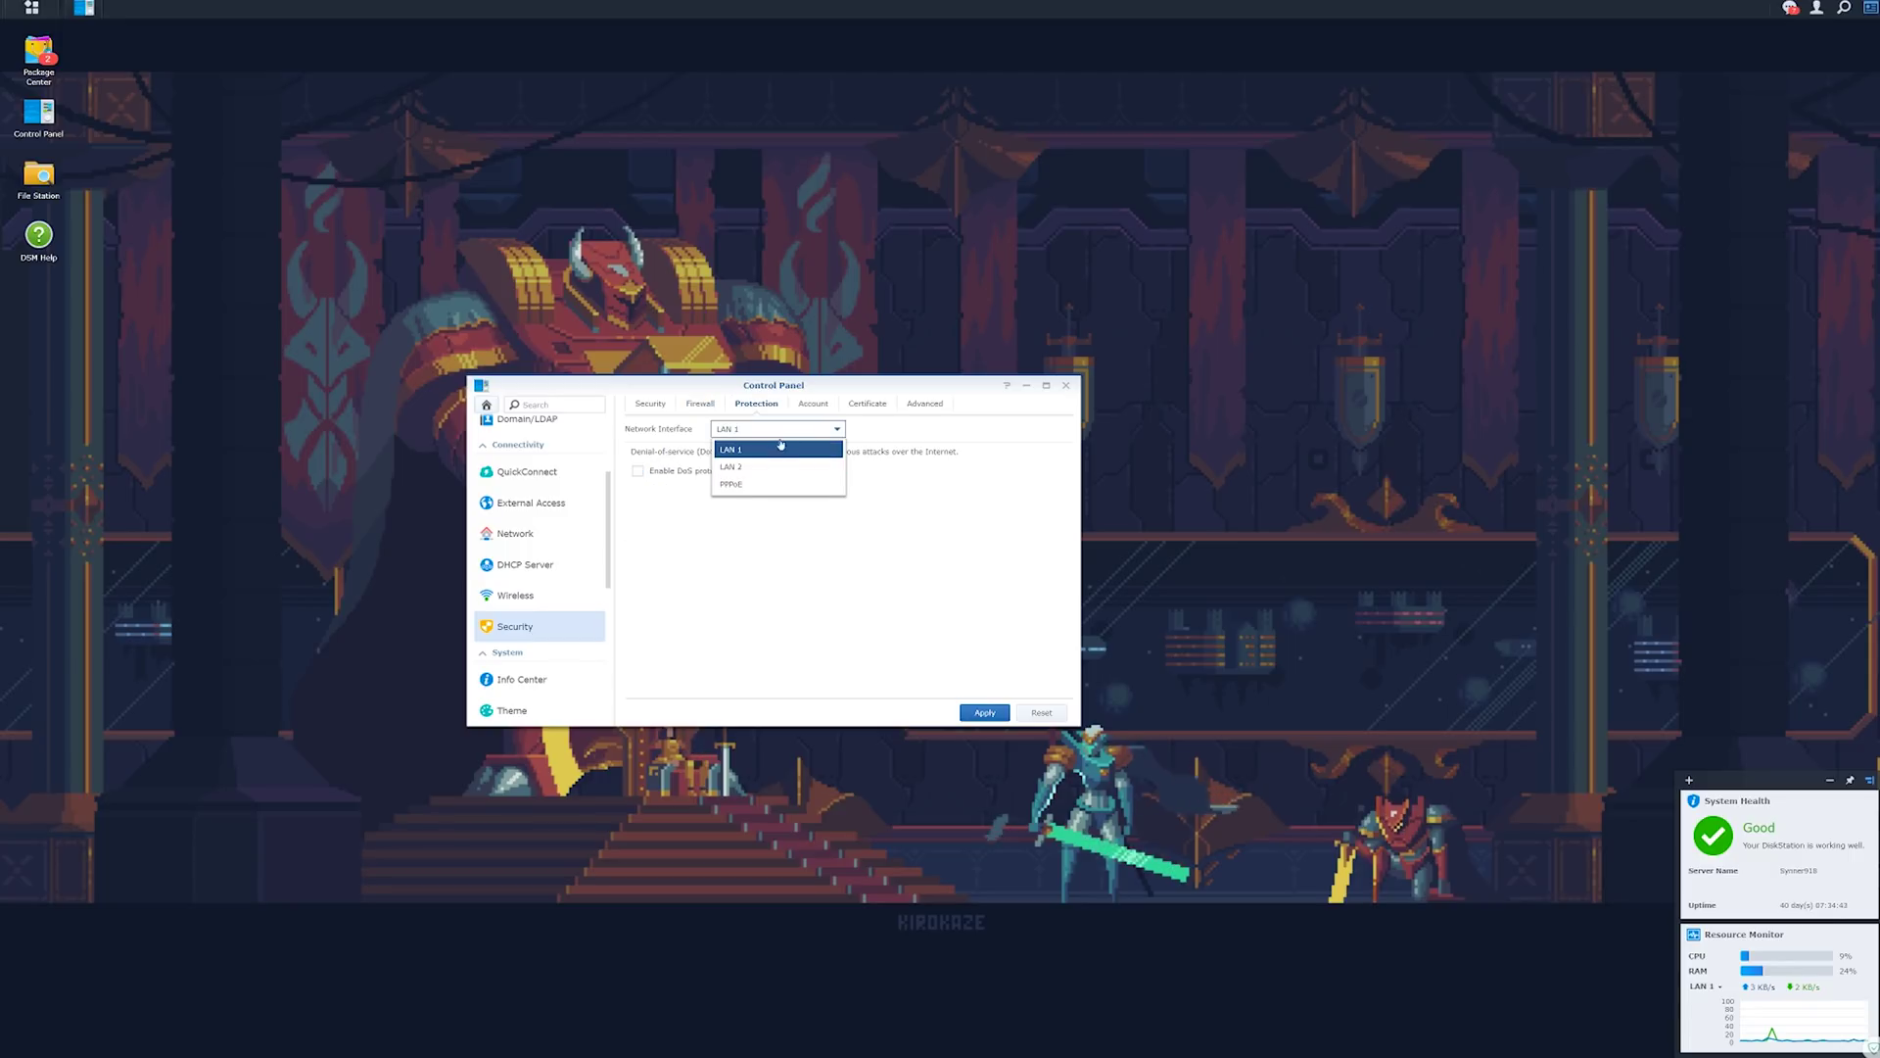
pyautogui.click(779, 450)
pyautogui.click(813, 403)
pyautogui.click(866, 403)
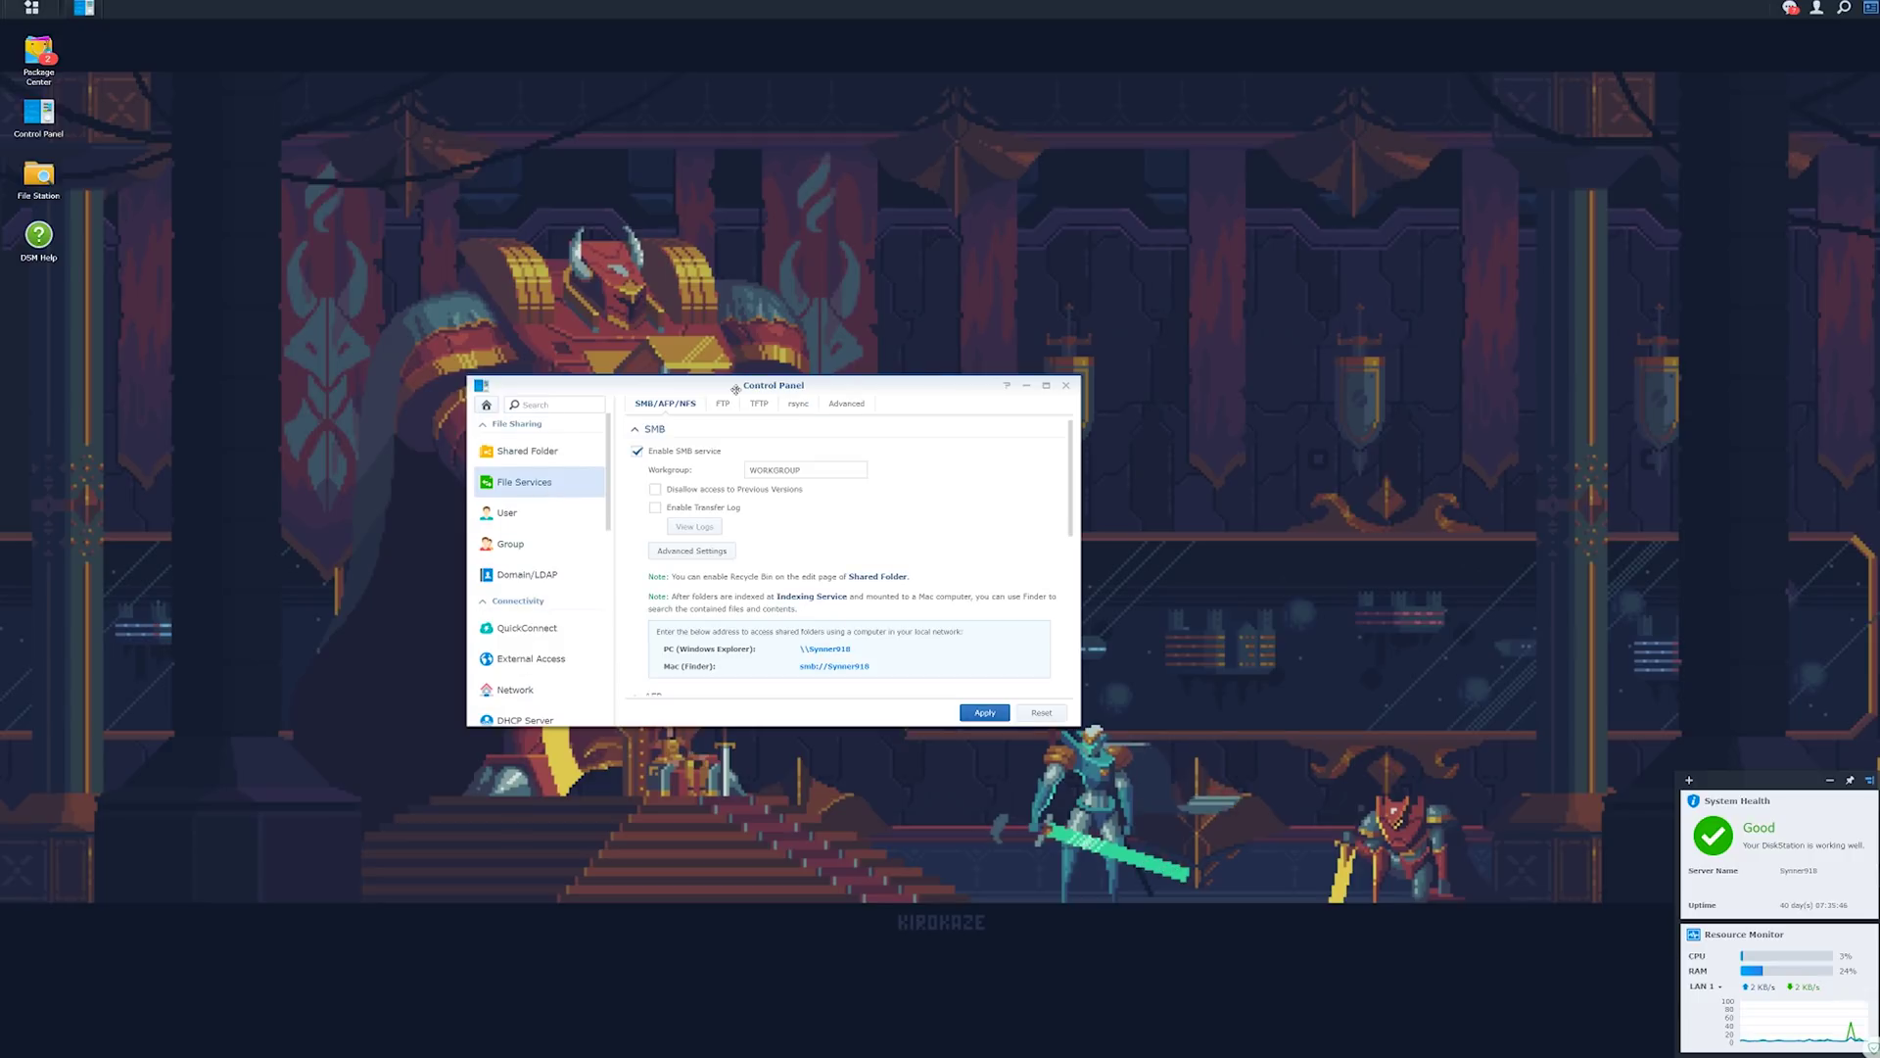
# Browse the FTP, TFTP, rsync and Advanced file service tabs, then show the Shared Folder list.
pyautogui.click(725, 404)
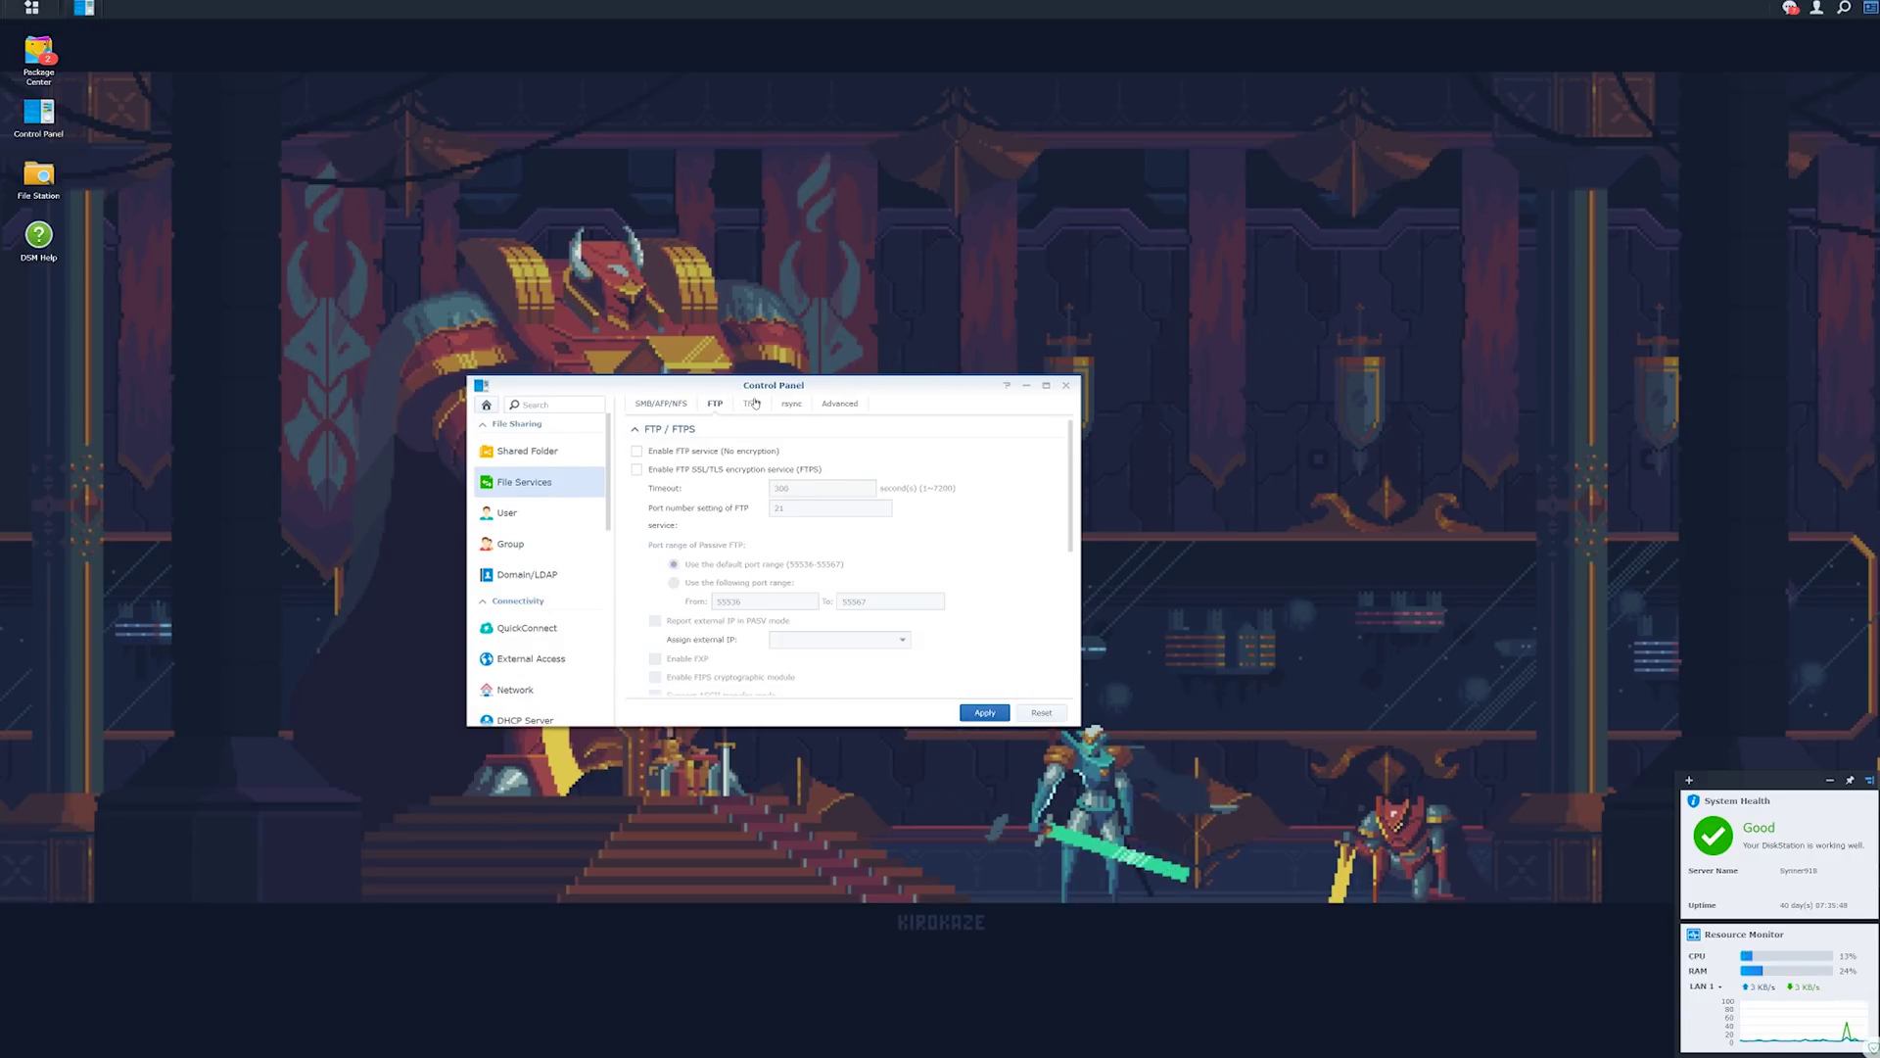
pyautogui.click(752, 404)
pyautogui.click(713, 405)
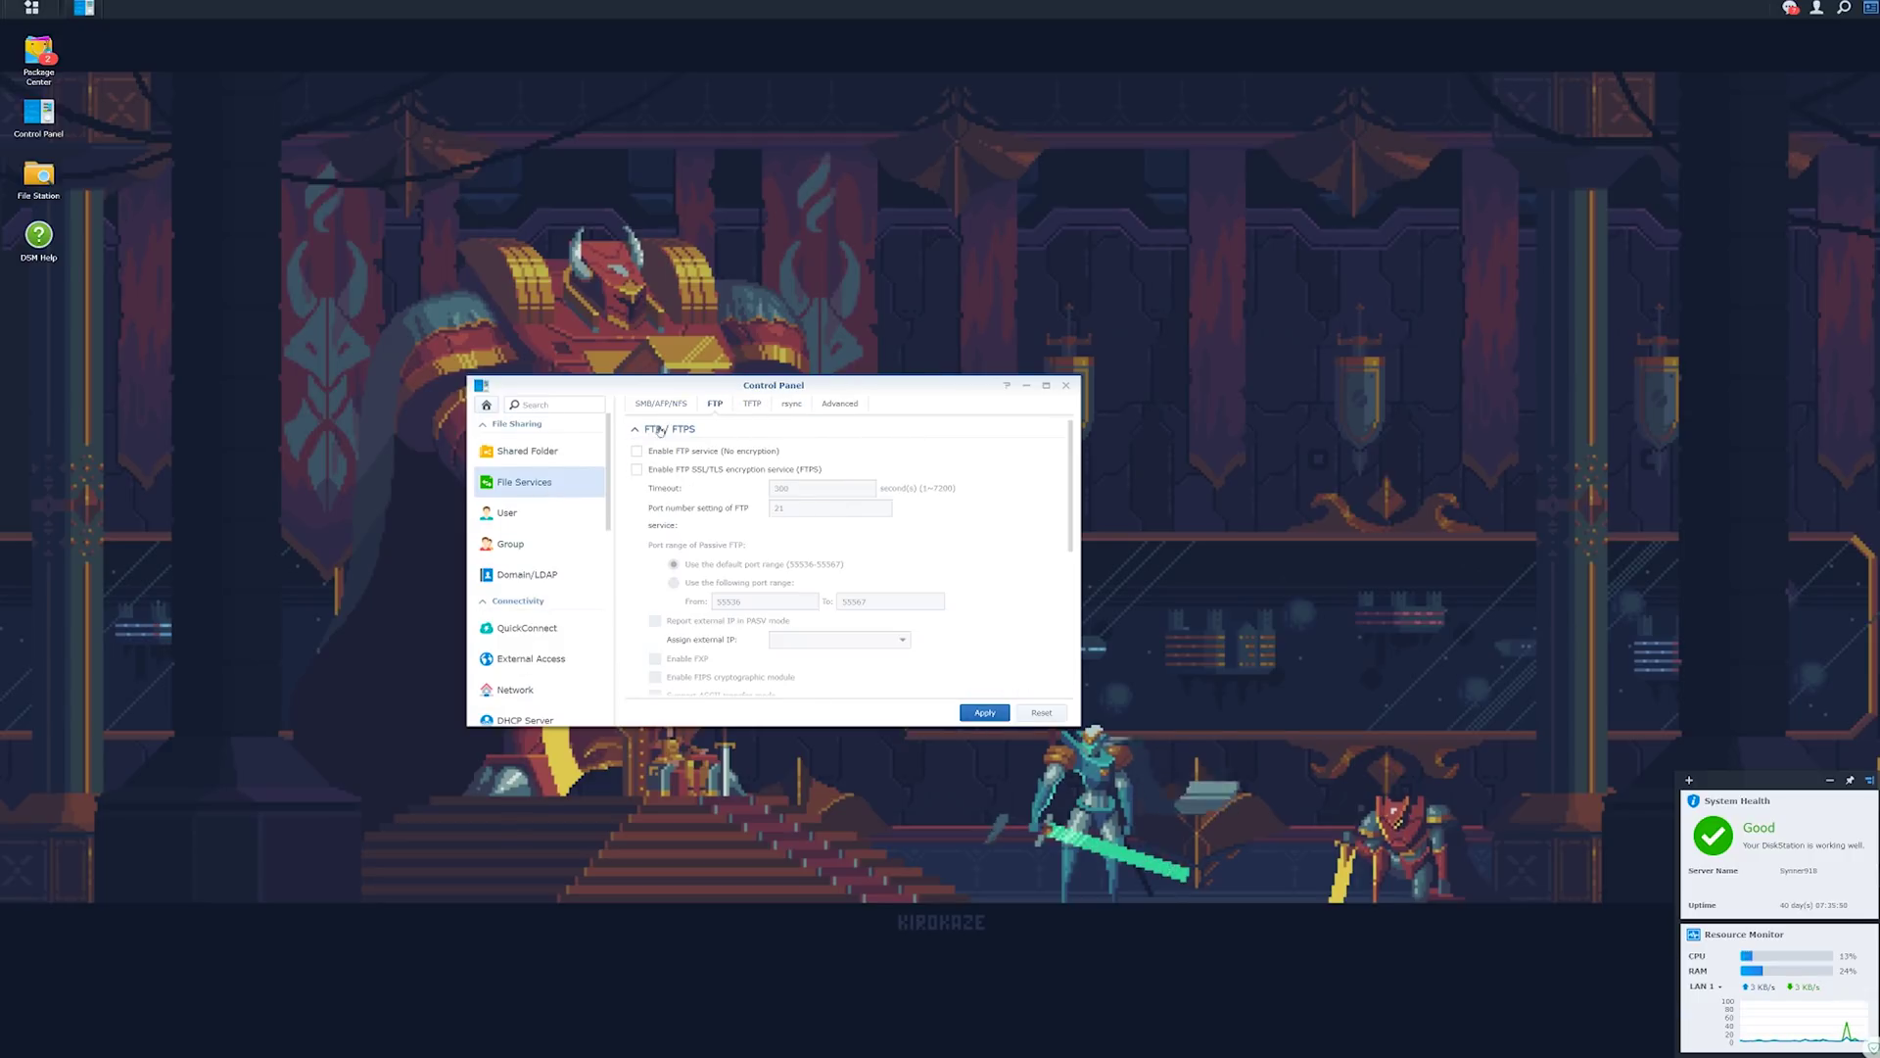
pyautogui.scroll(-5, 745, 561)
pyautogui.scroll(3, 666, 535)
pyautogui.scroll(-3, 702, 588)
pyautogui.scroll(5, 673, 634)
pyautogui.click(792, 403)
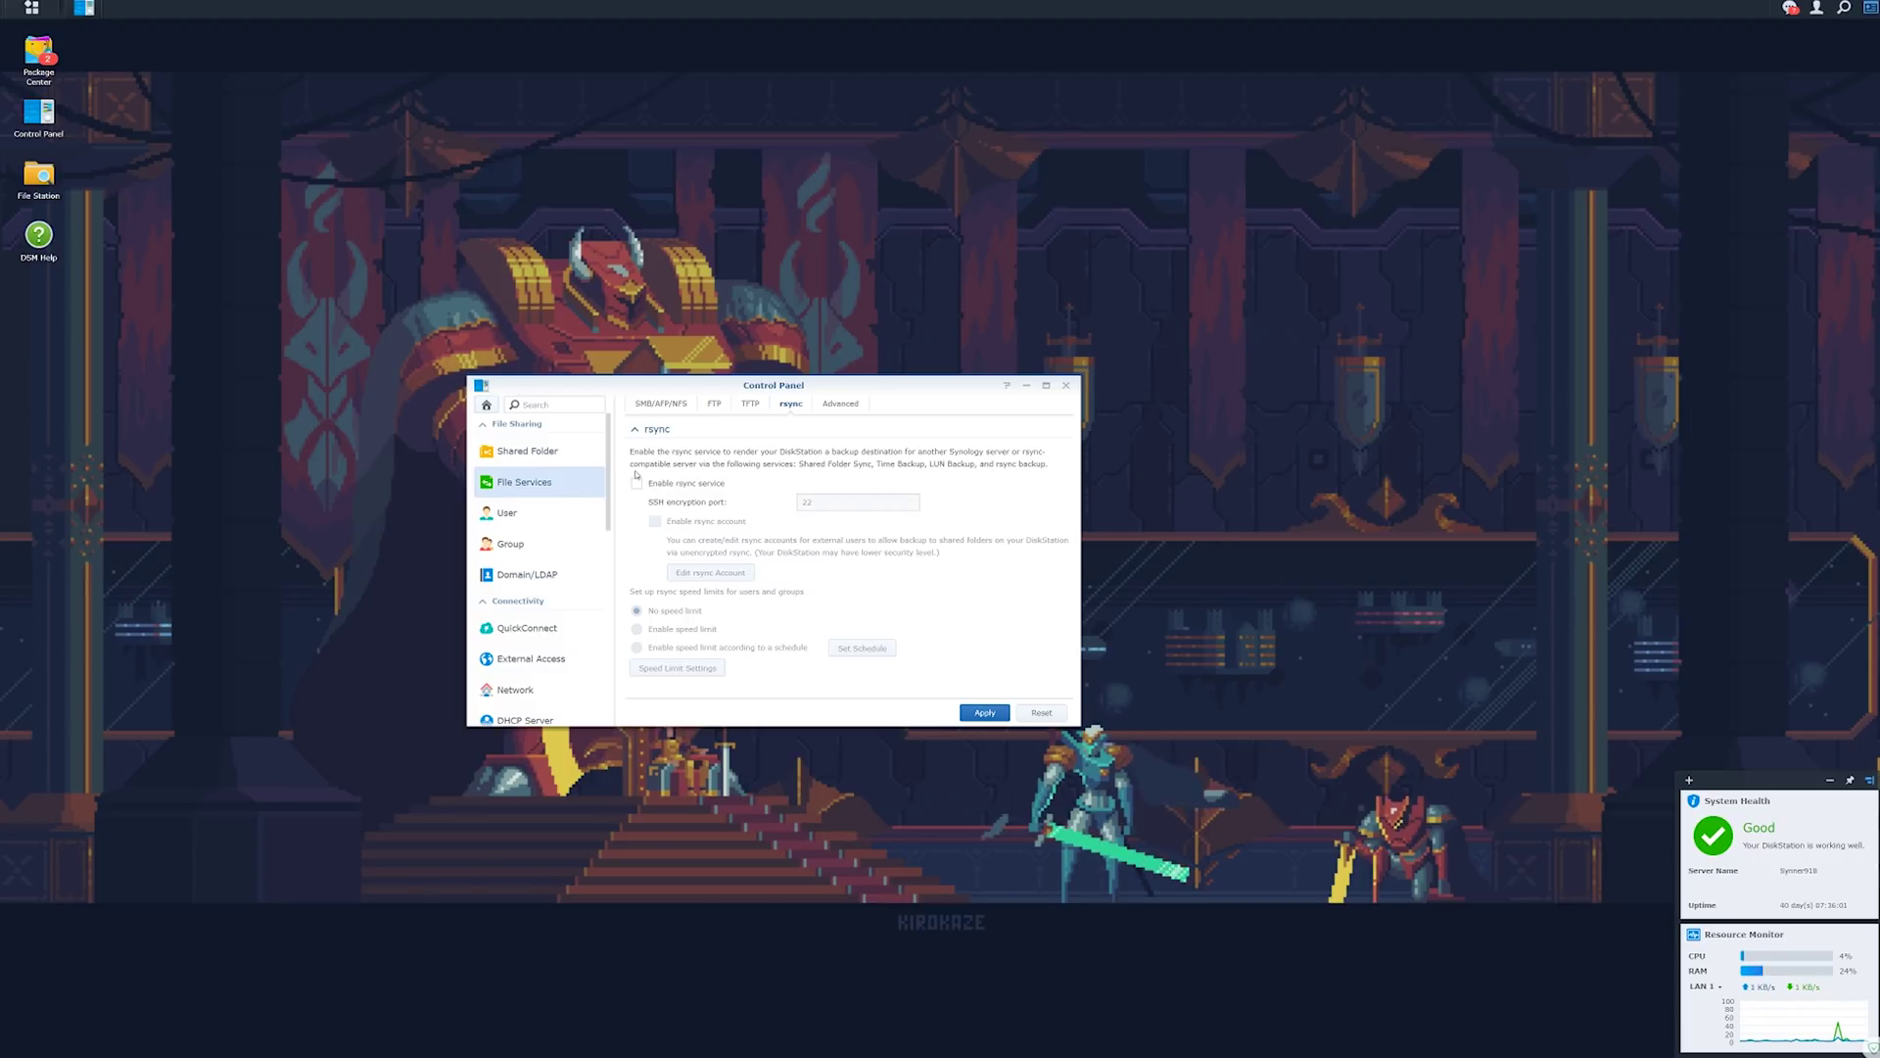
pyautogui.click(831, 404)
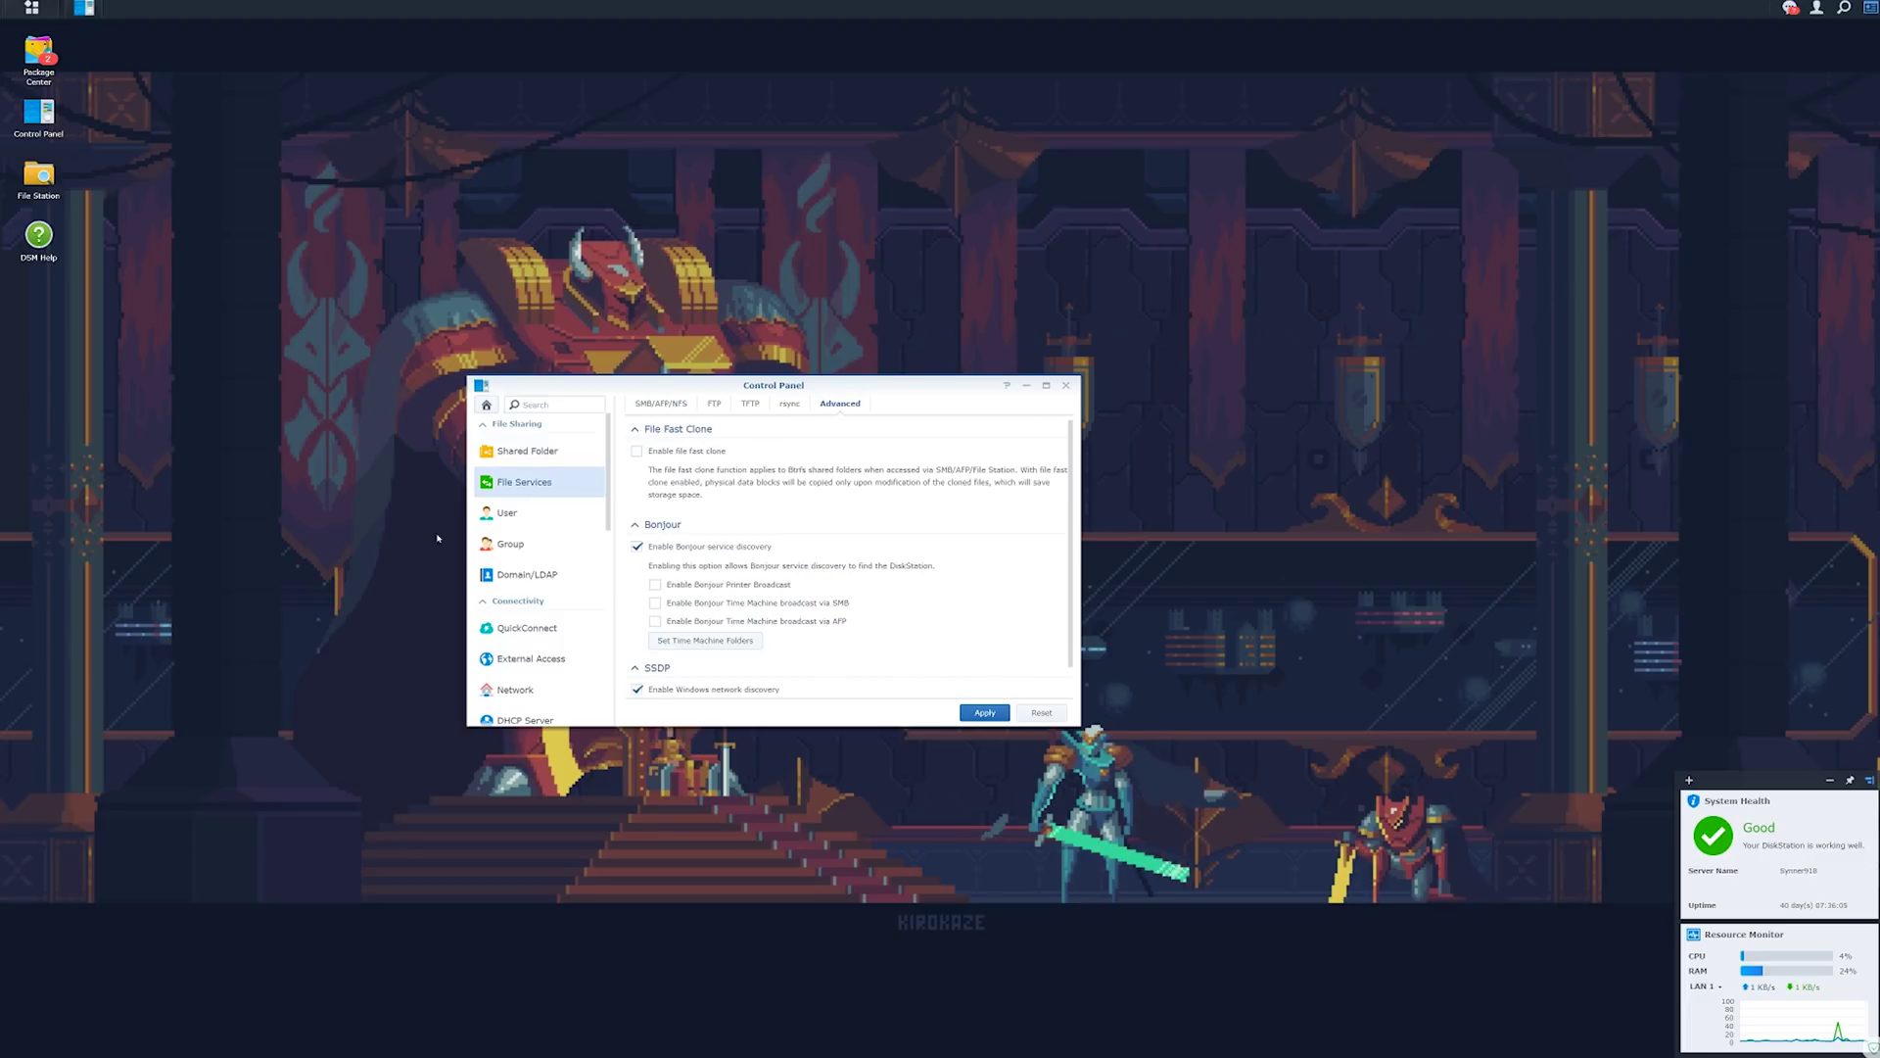
pyautogui.click(527, 451)
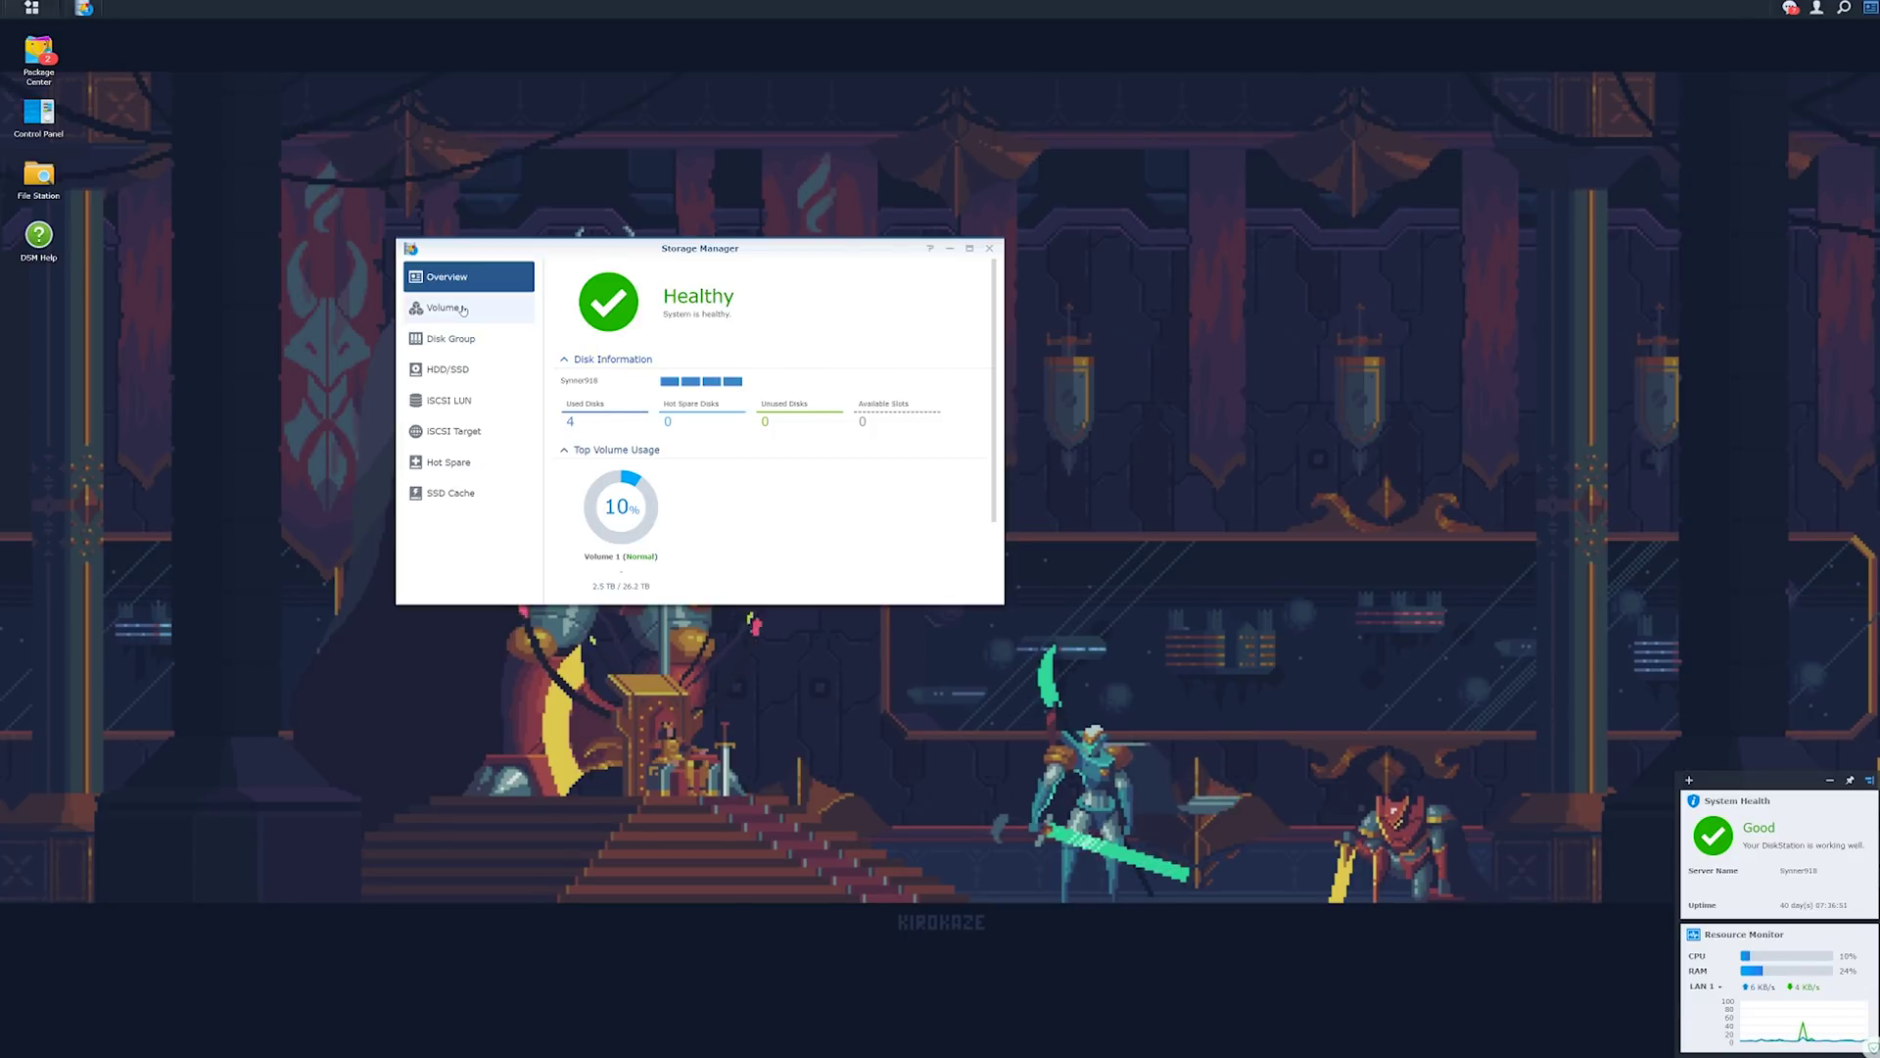
# Inspect the disk group, Volume 1 details and the individual hard drives in Storage Manager.
pyautogui.click(451, 337)
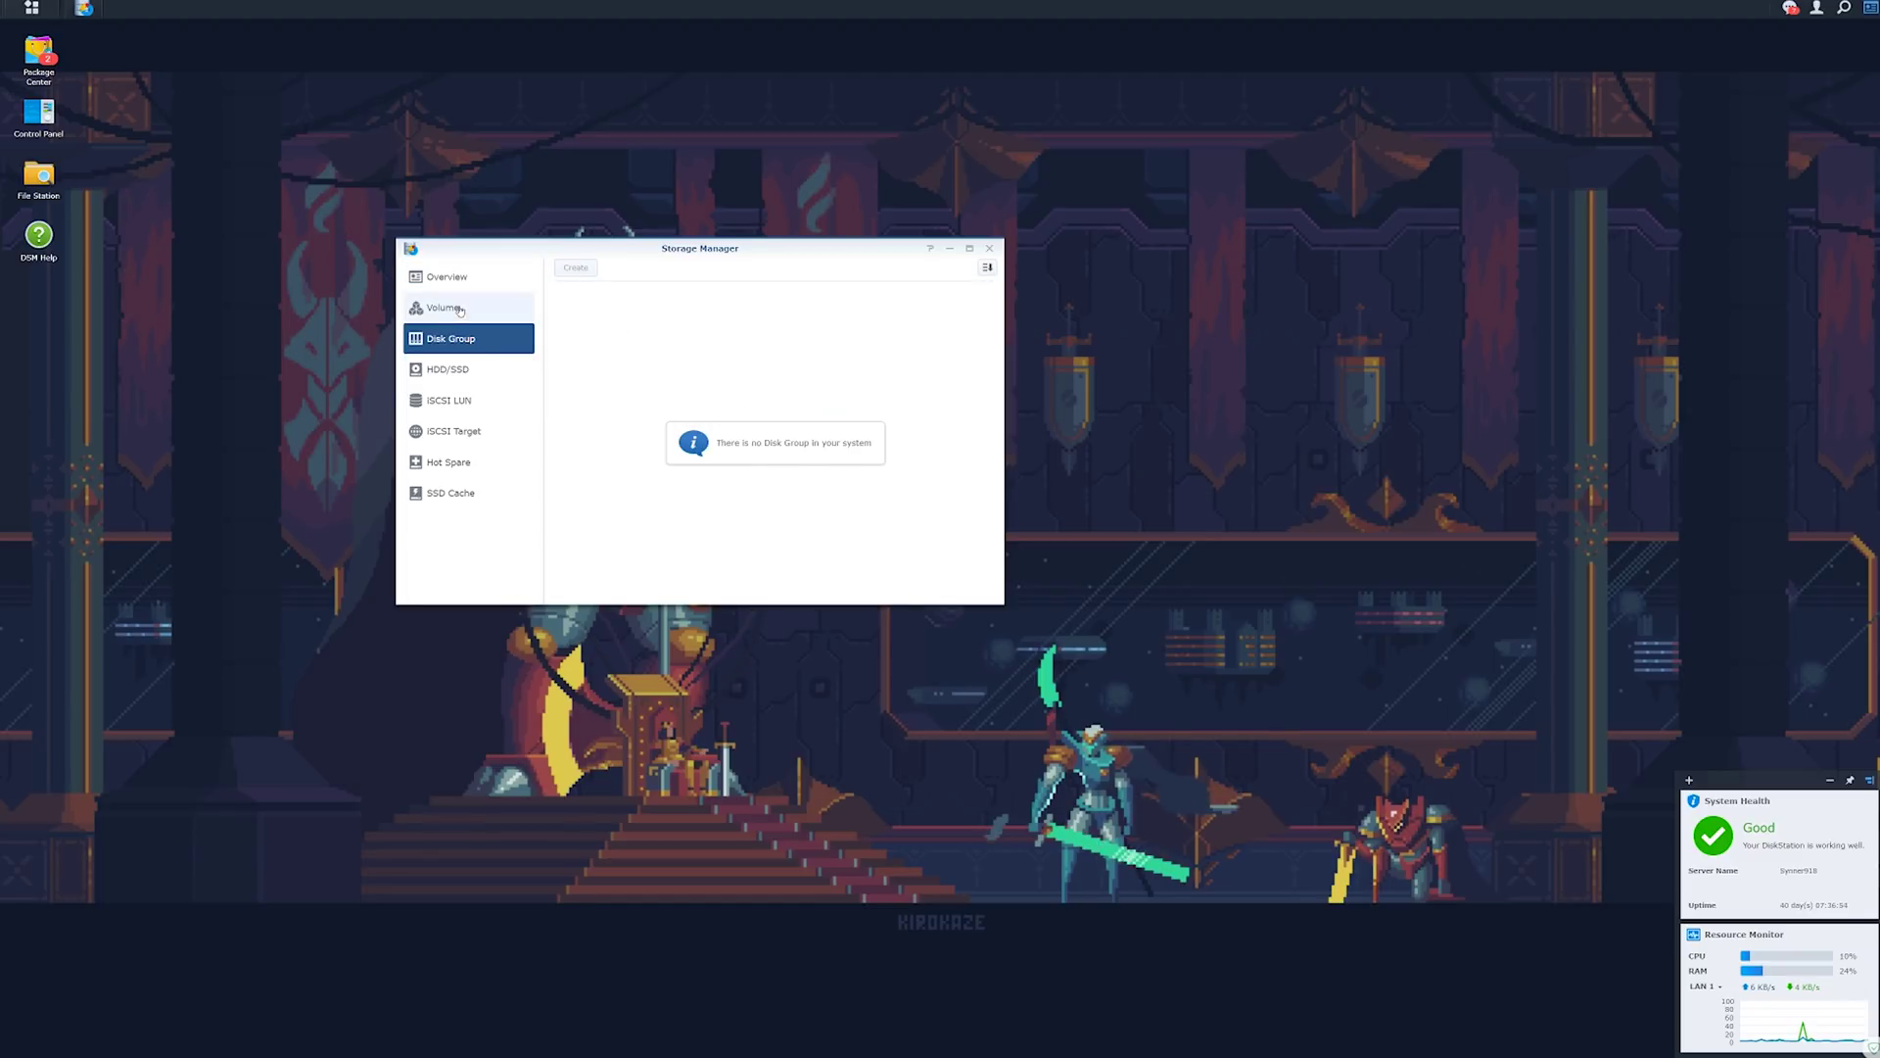
pyautogui.click(448, 307)
pyautogui.scroll(1, 951, 387)
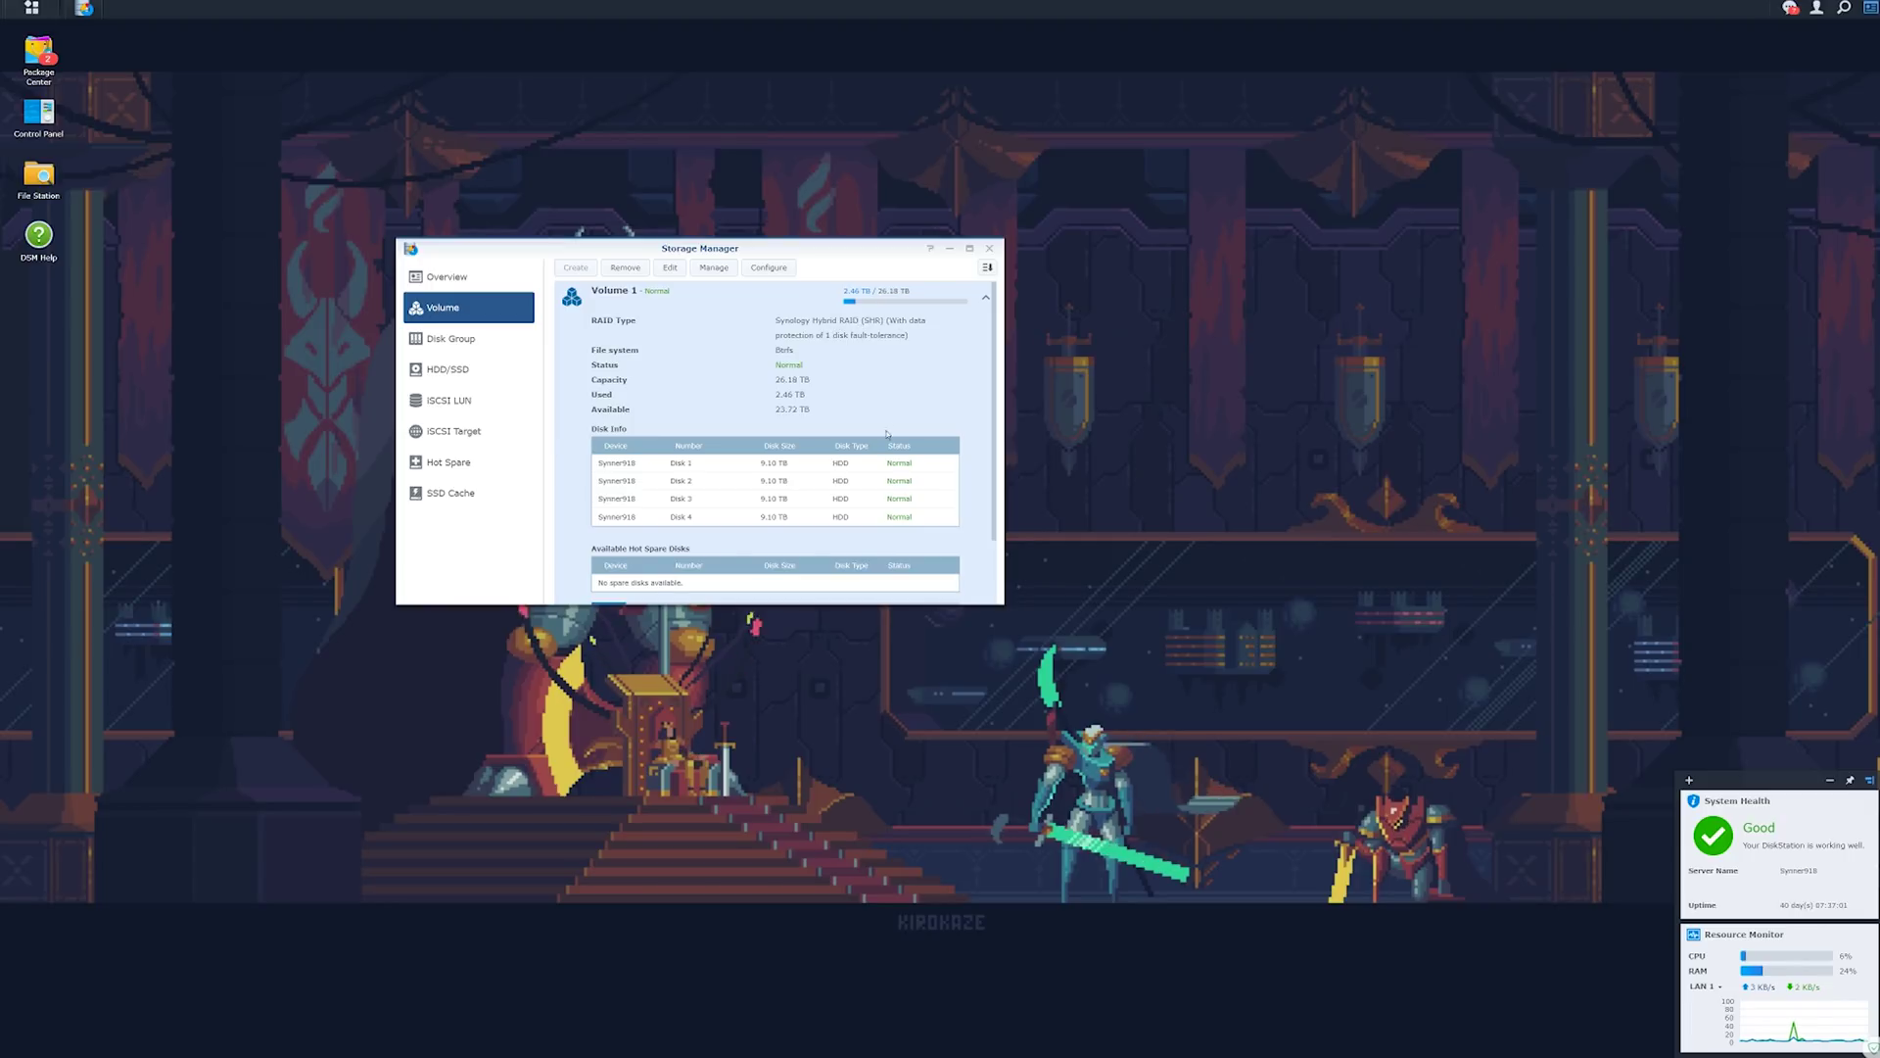
pyautogui.scroll(-1, 735, 436)
pyautogui.scroll(1, 735, 436)
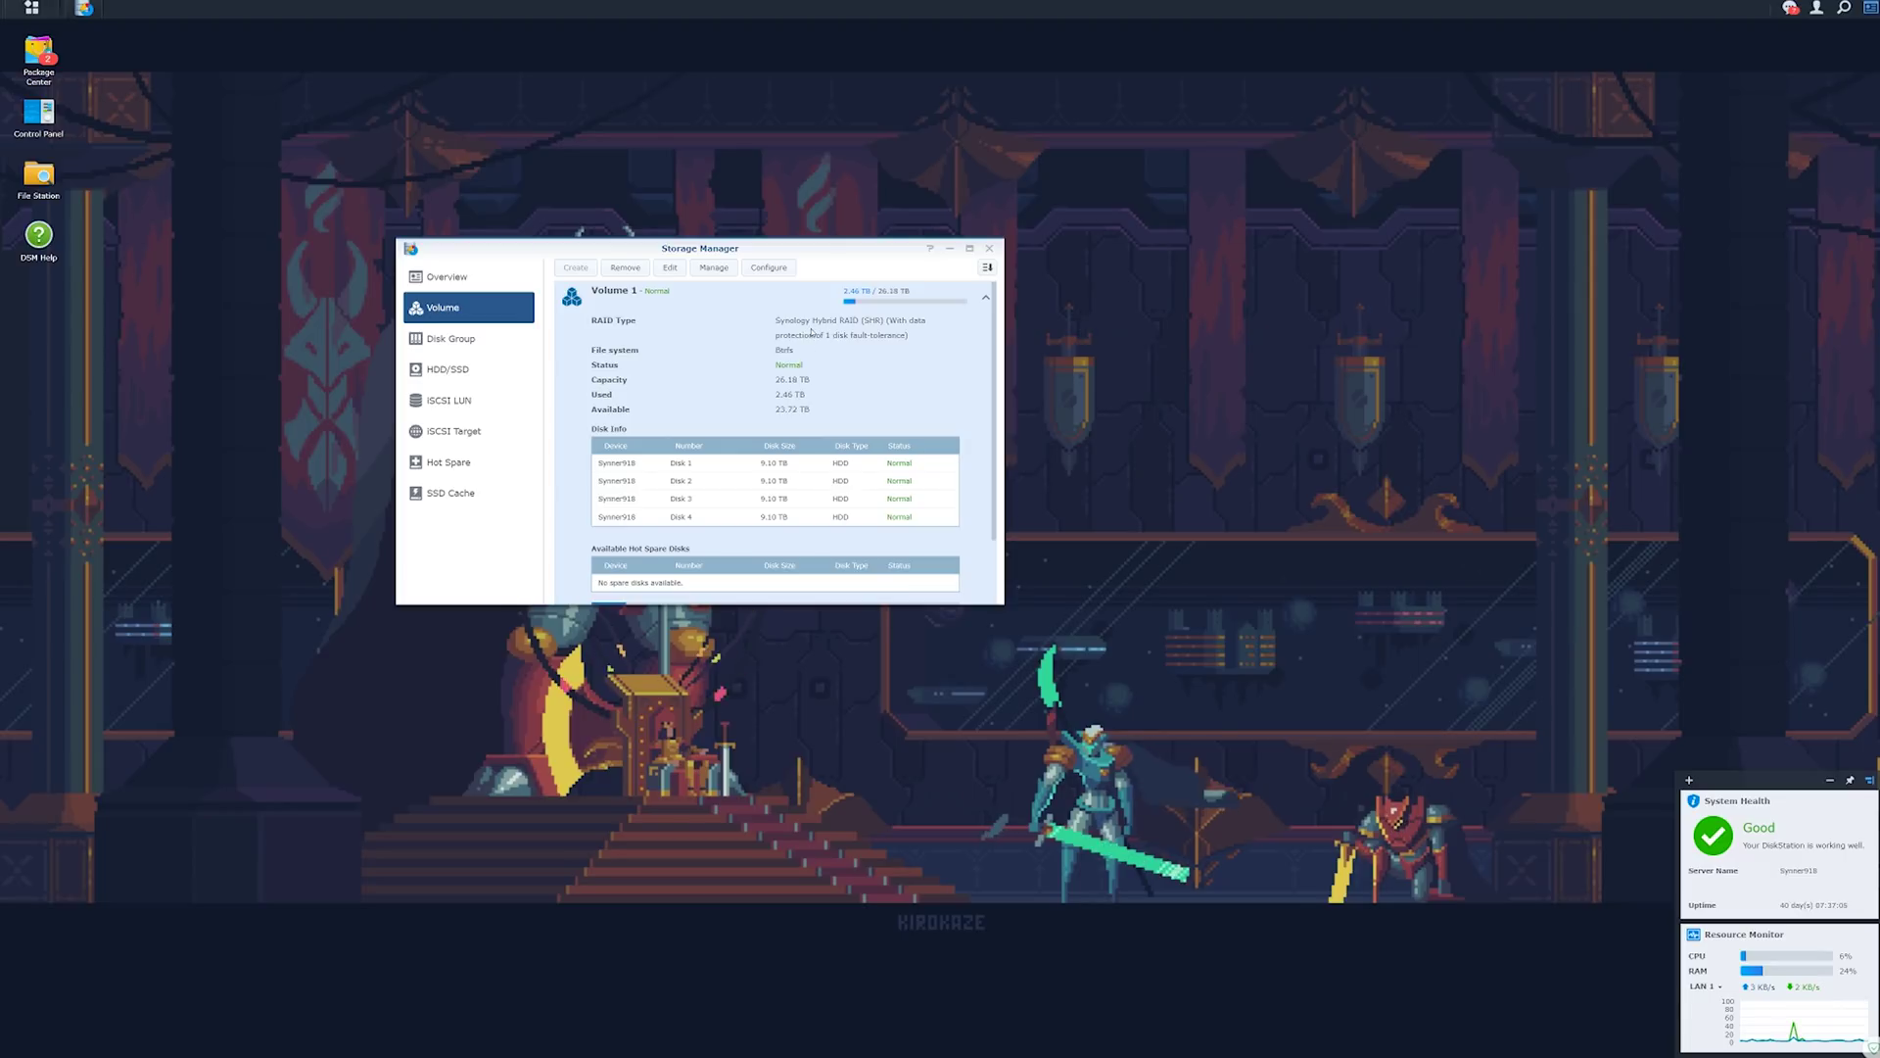
pyautogui.click(789, 297)
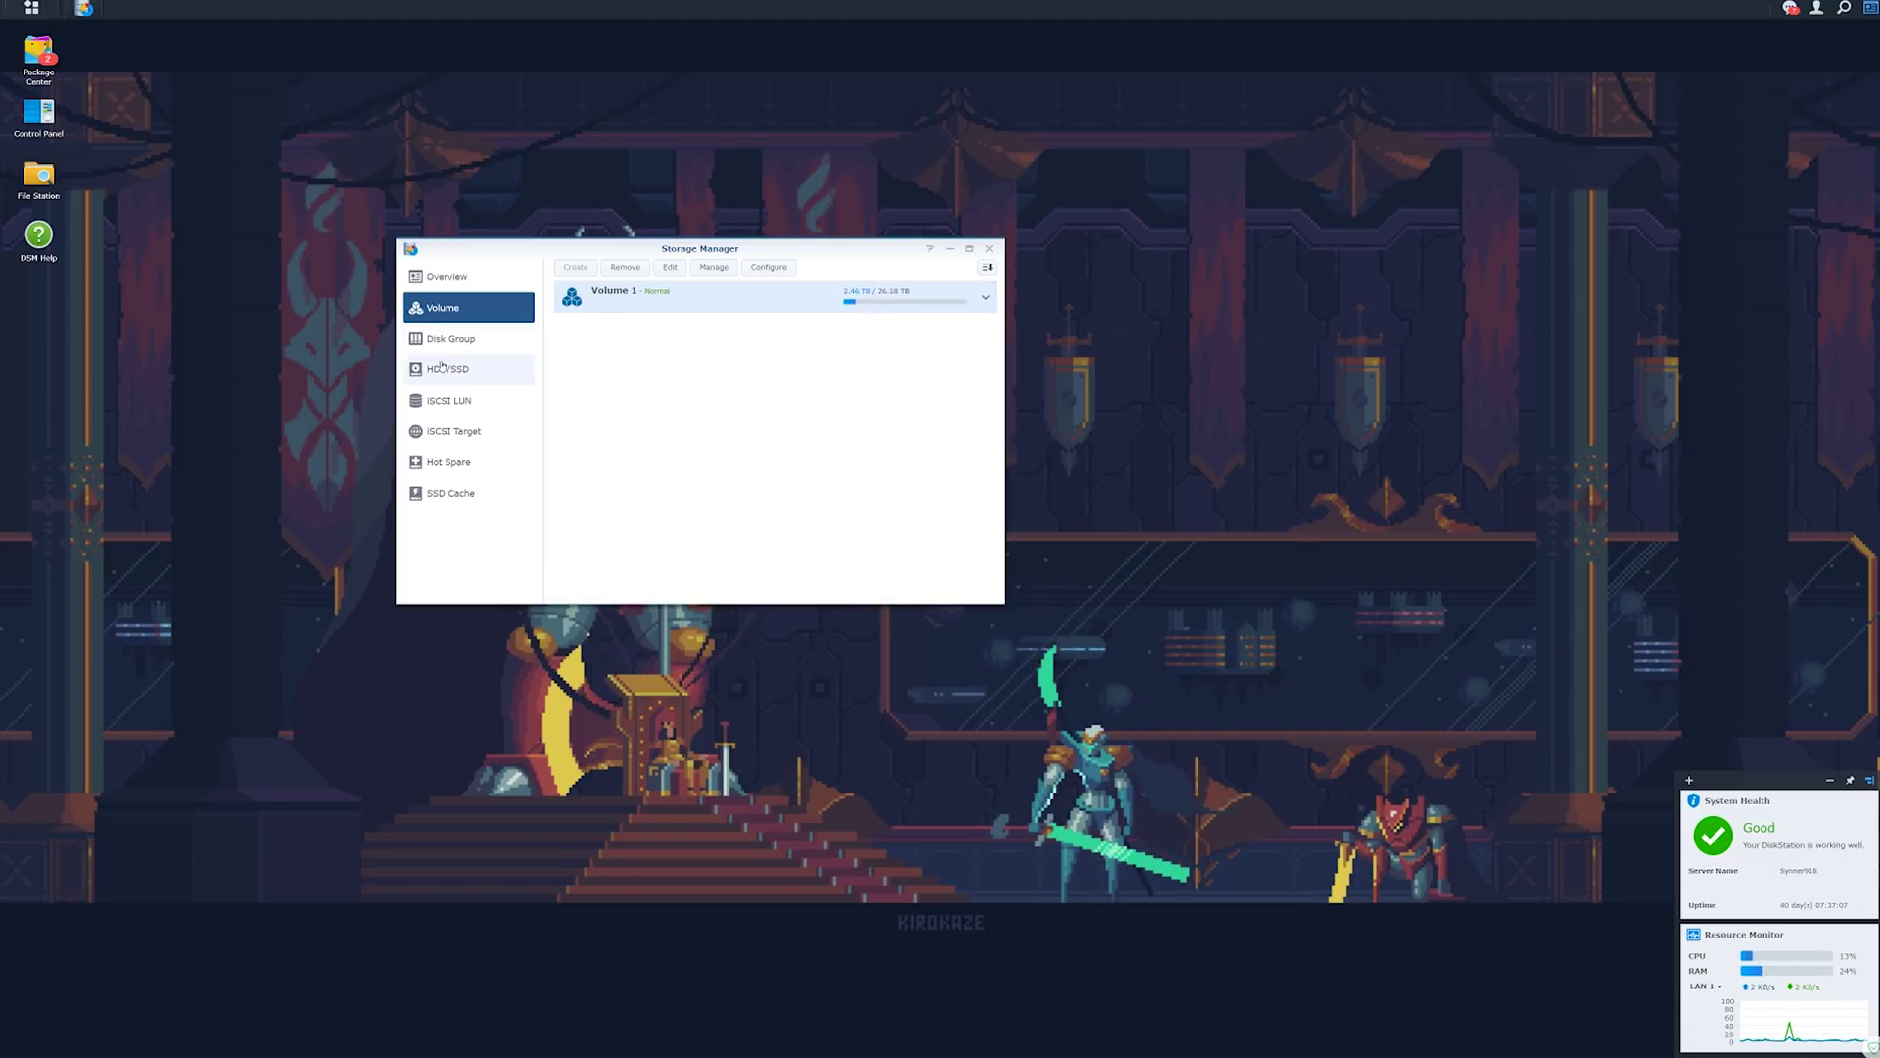
pyautogui.click(476, 381)
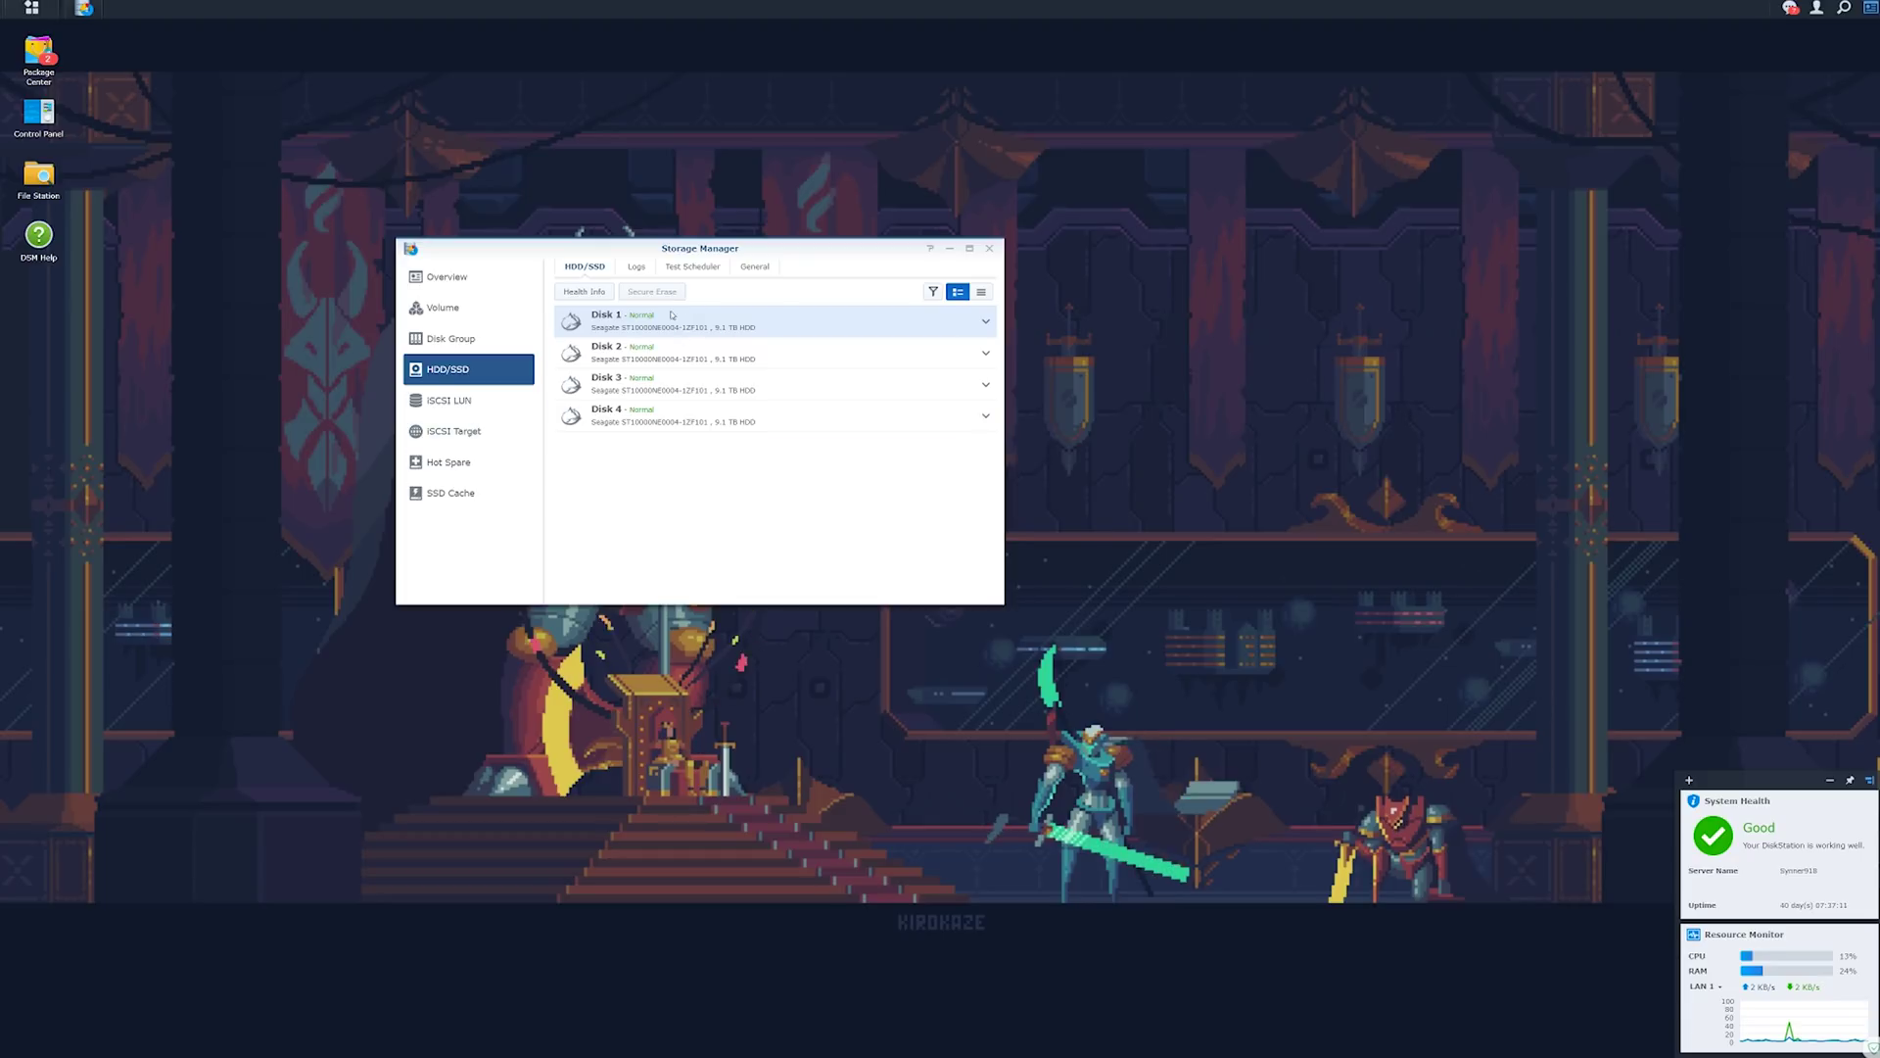
# View the iSCSI LUN, iSCSI Target, Hot Spare and SSD Cache pages.
pyautogui.click(469, 403)
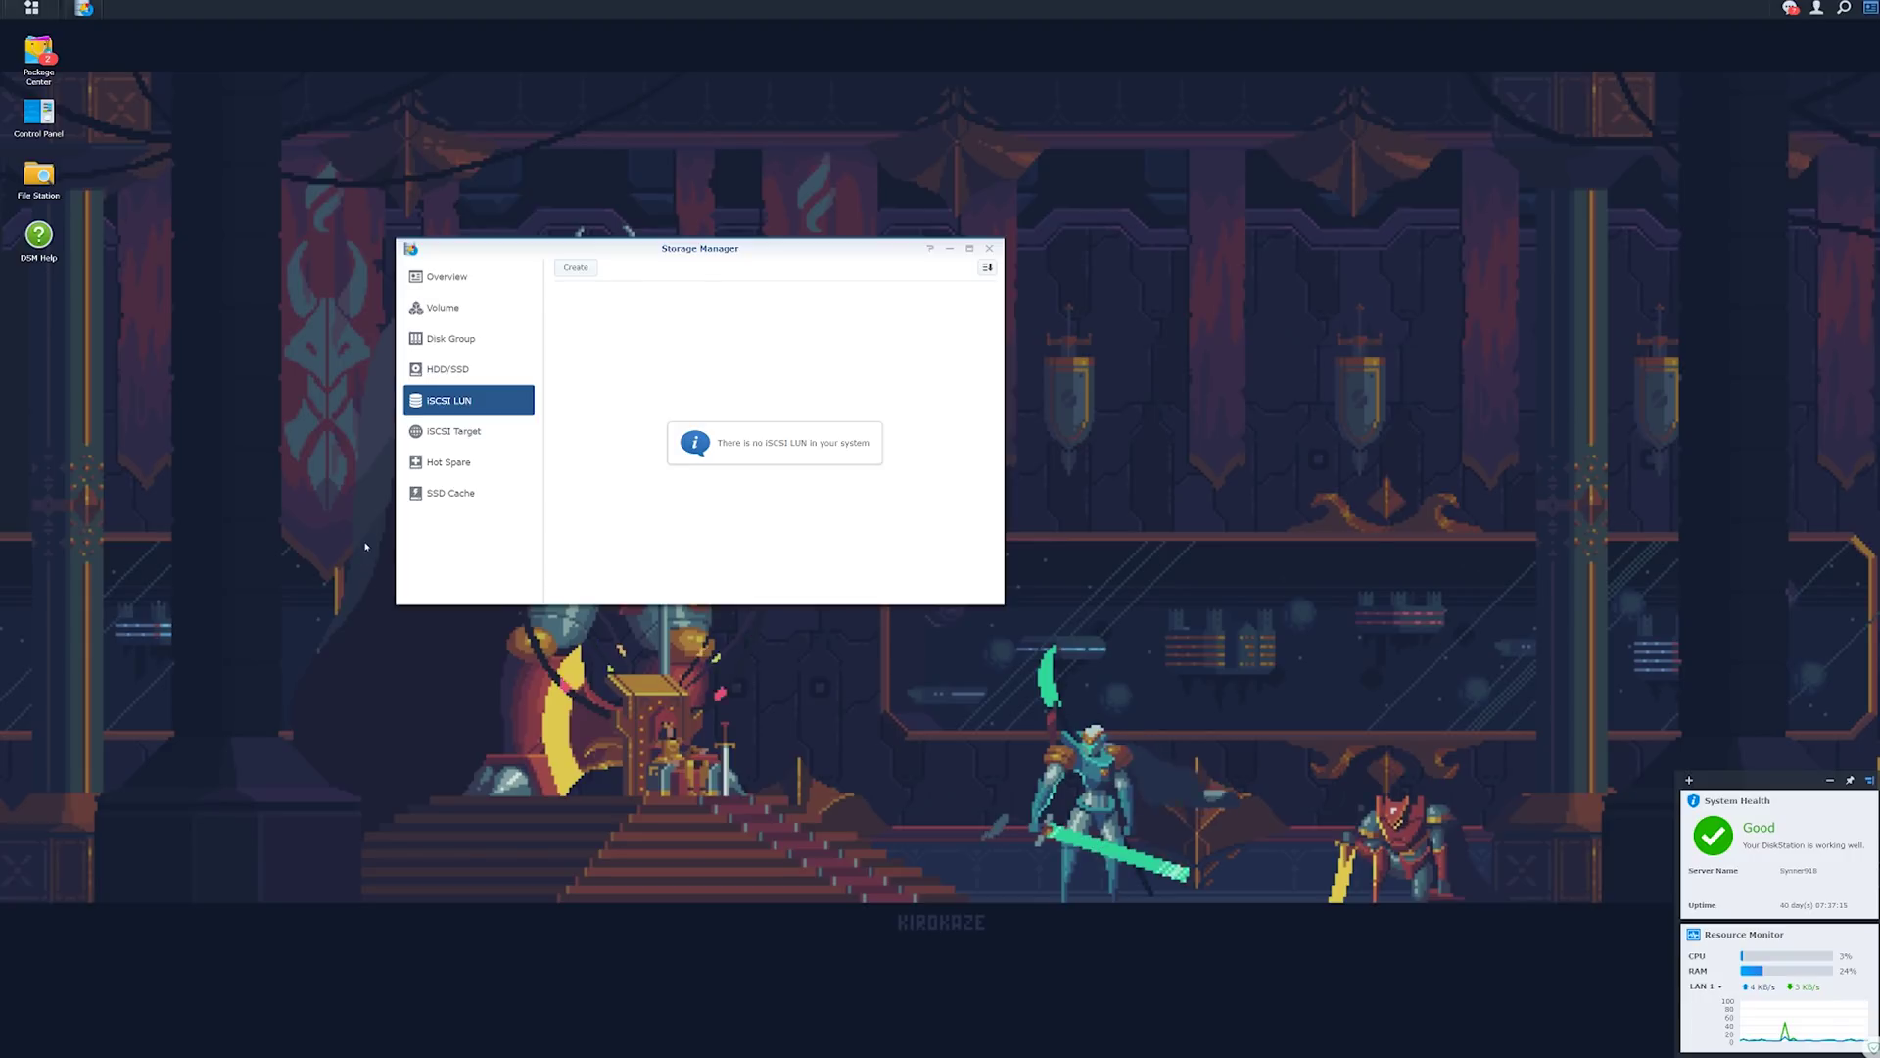
pyautogui.click(460, 432)
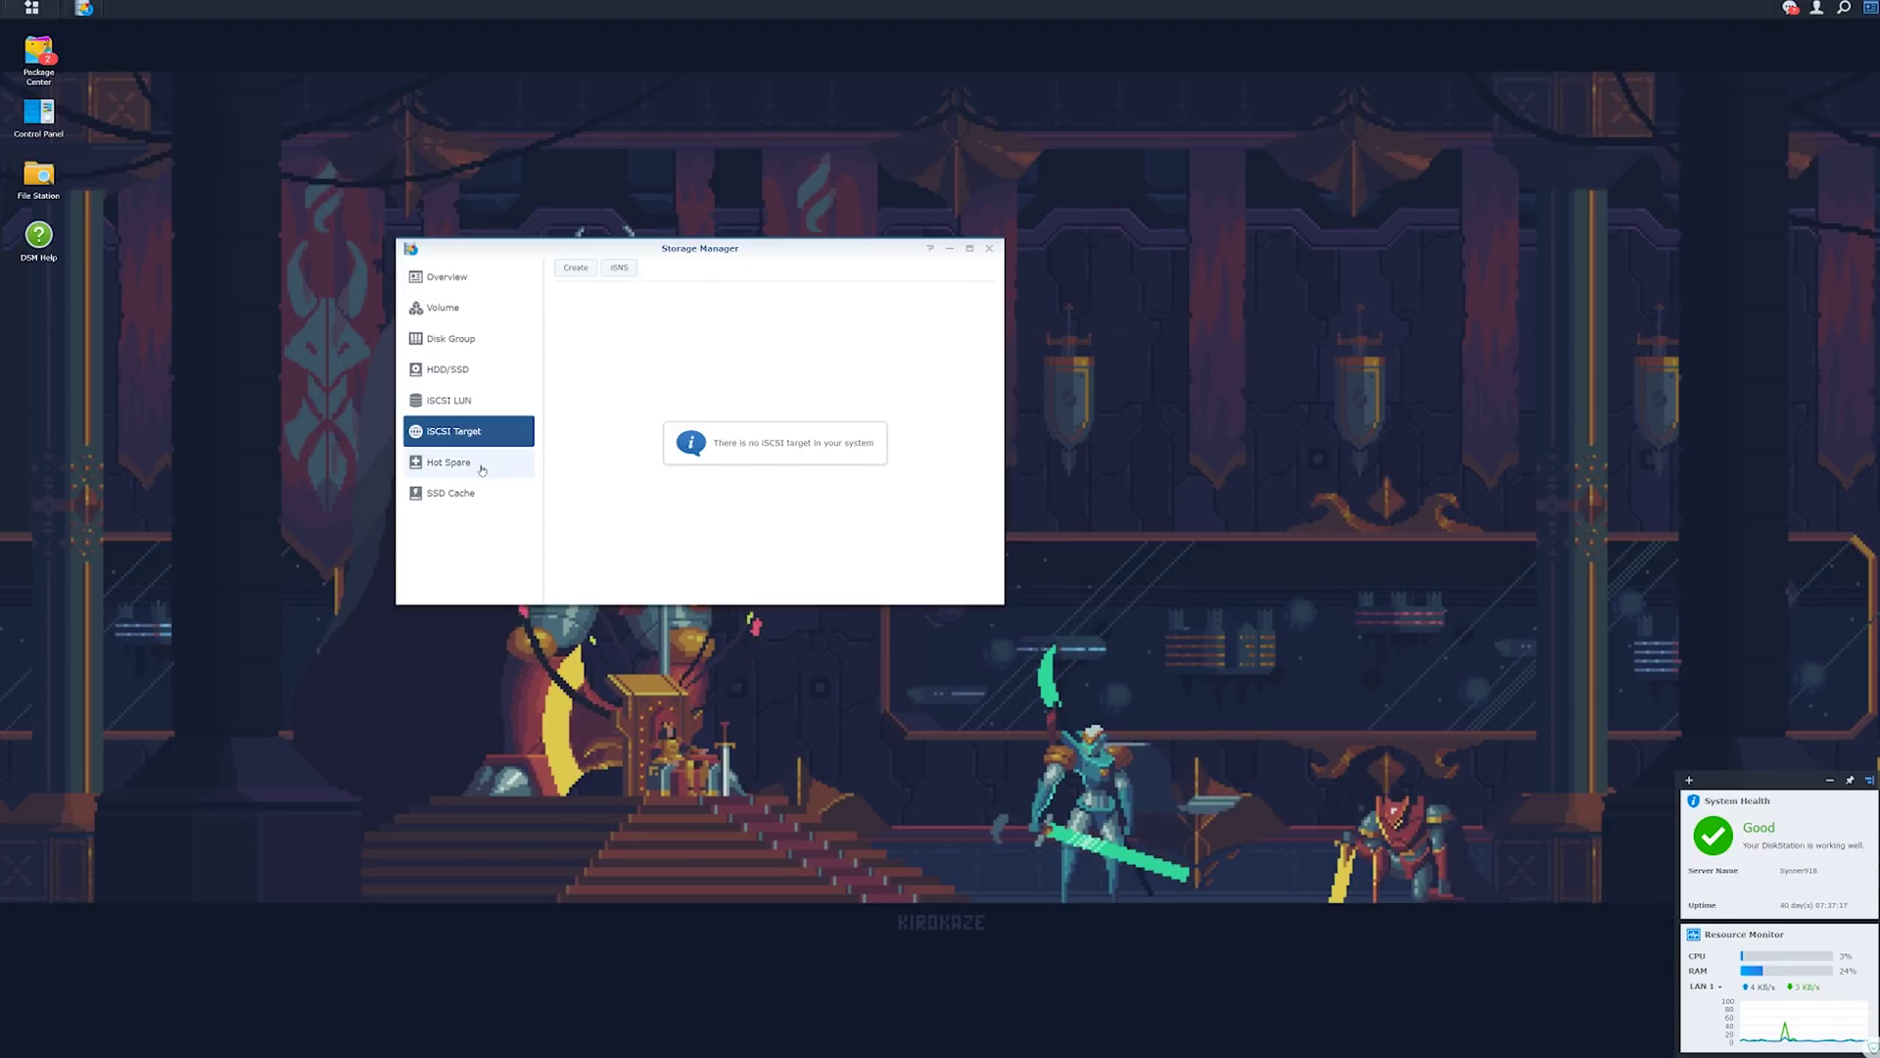
pyautogui.click(485, 462)
pyautogui.click(508, 497)
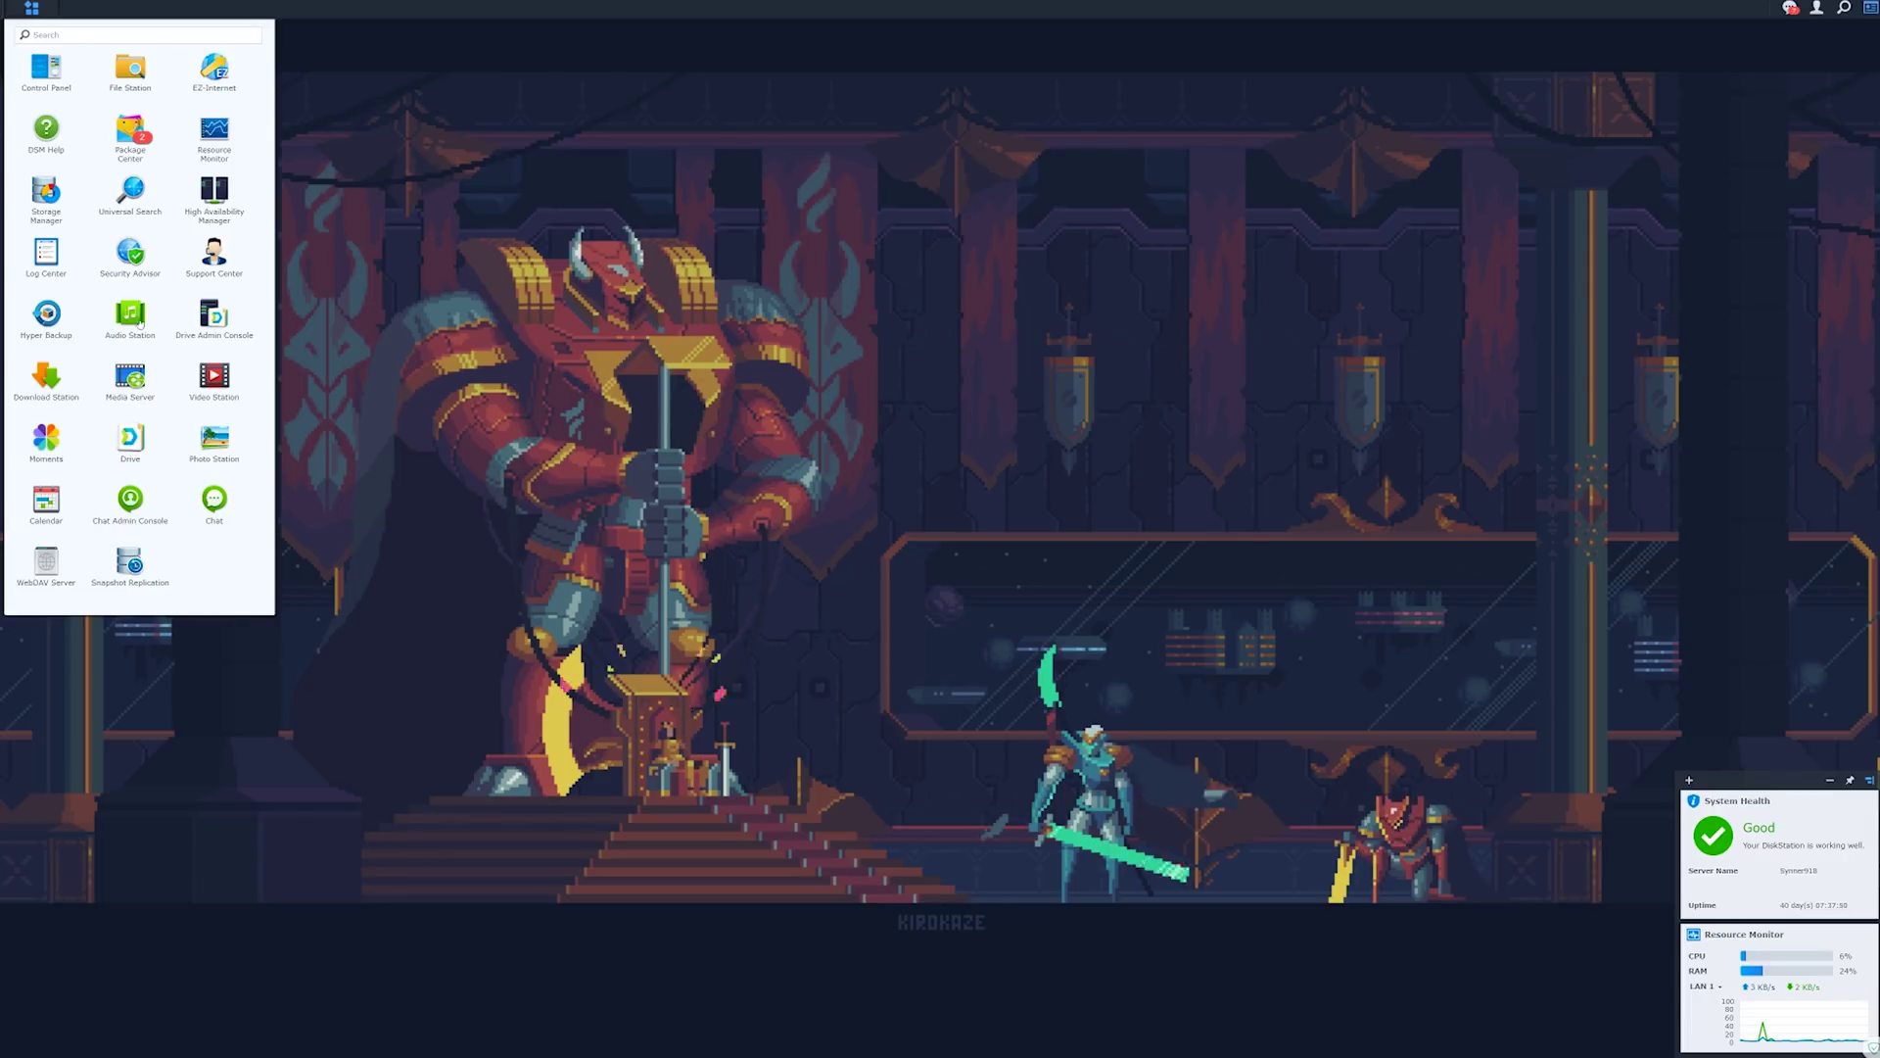
# Open Audio Station, scroll the library, and view IMG_20180127_160705.jpg full screen.
pyautogui.click(130, 313)
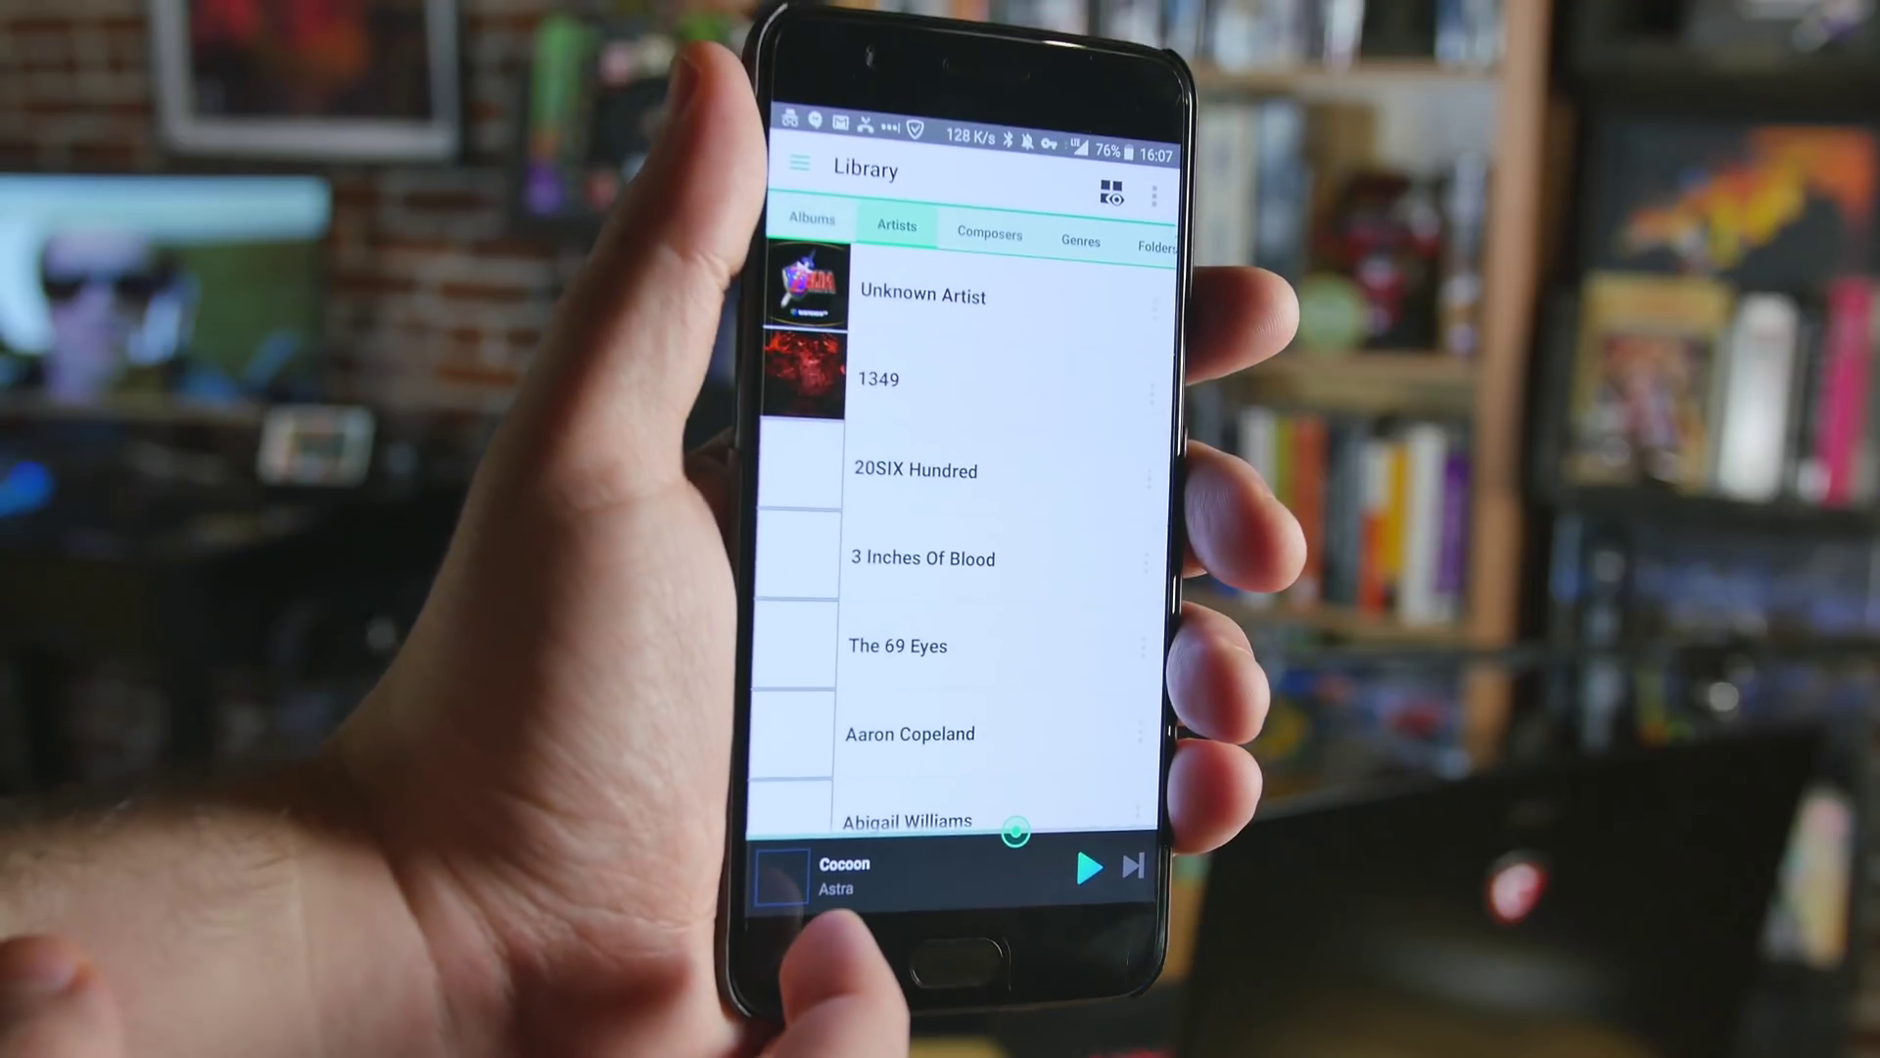
pyautogui.scroll(-10, 833, 744)
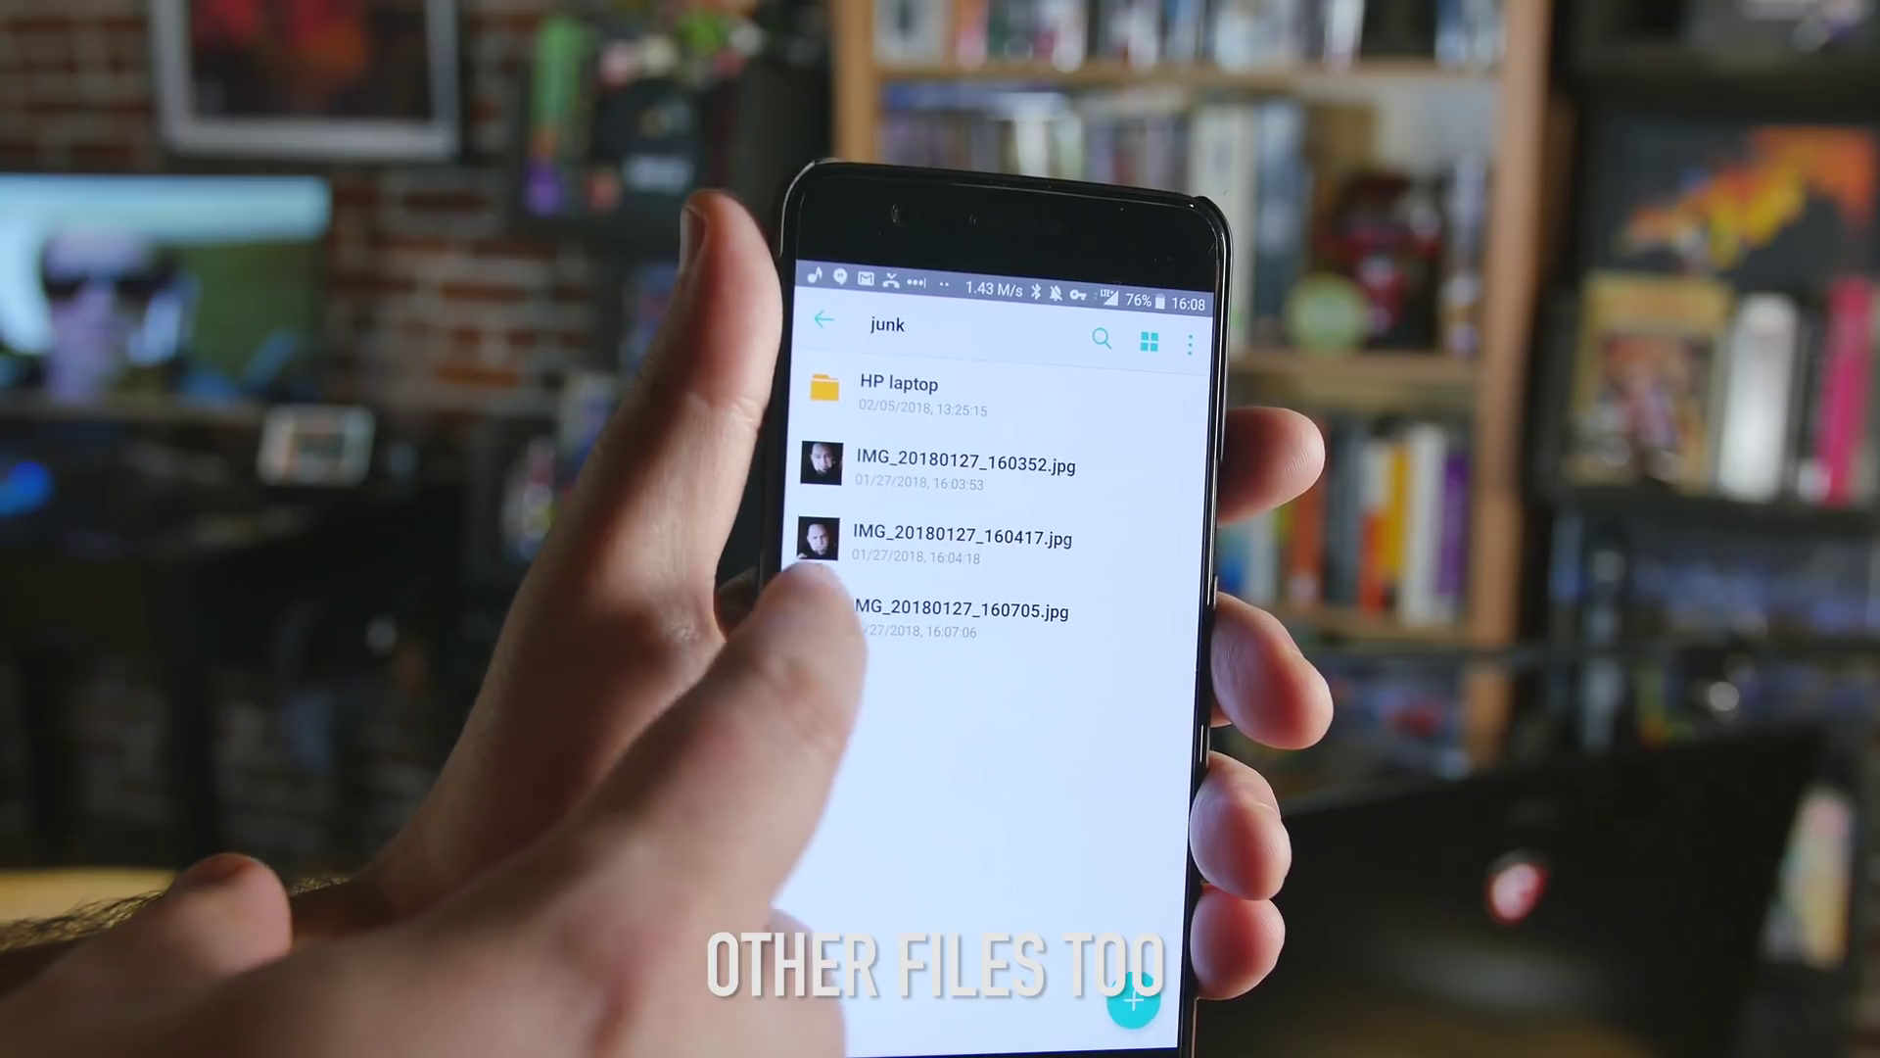
pyautogui.click(960, 610)
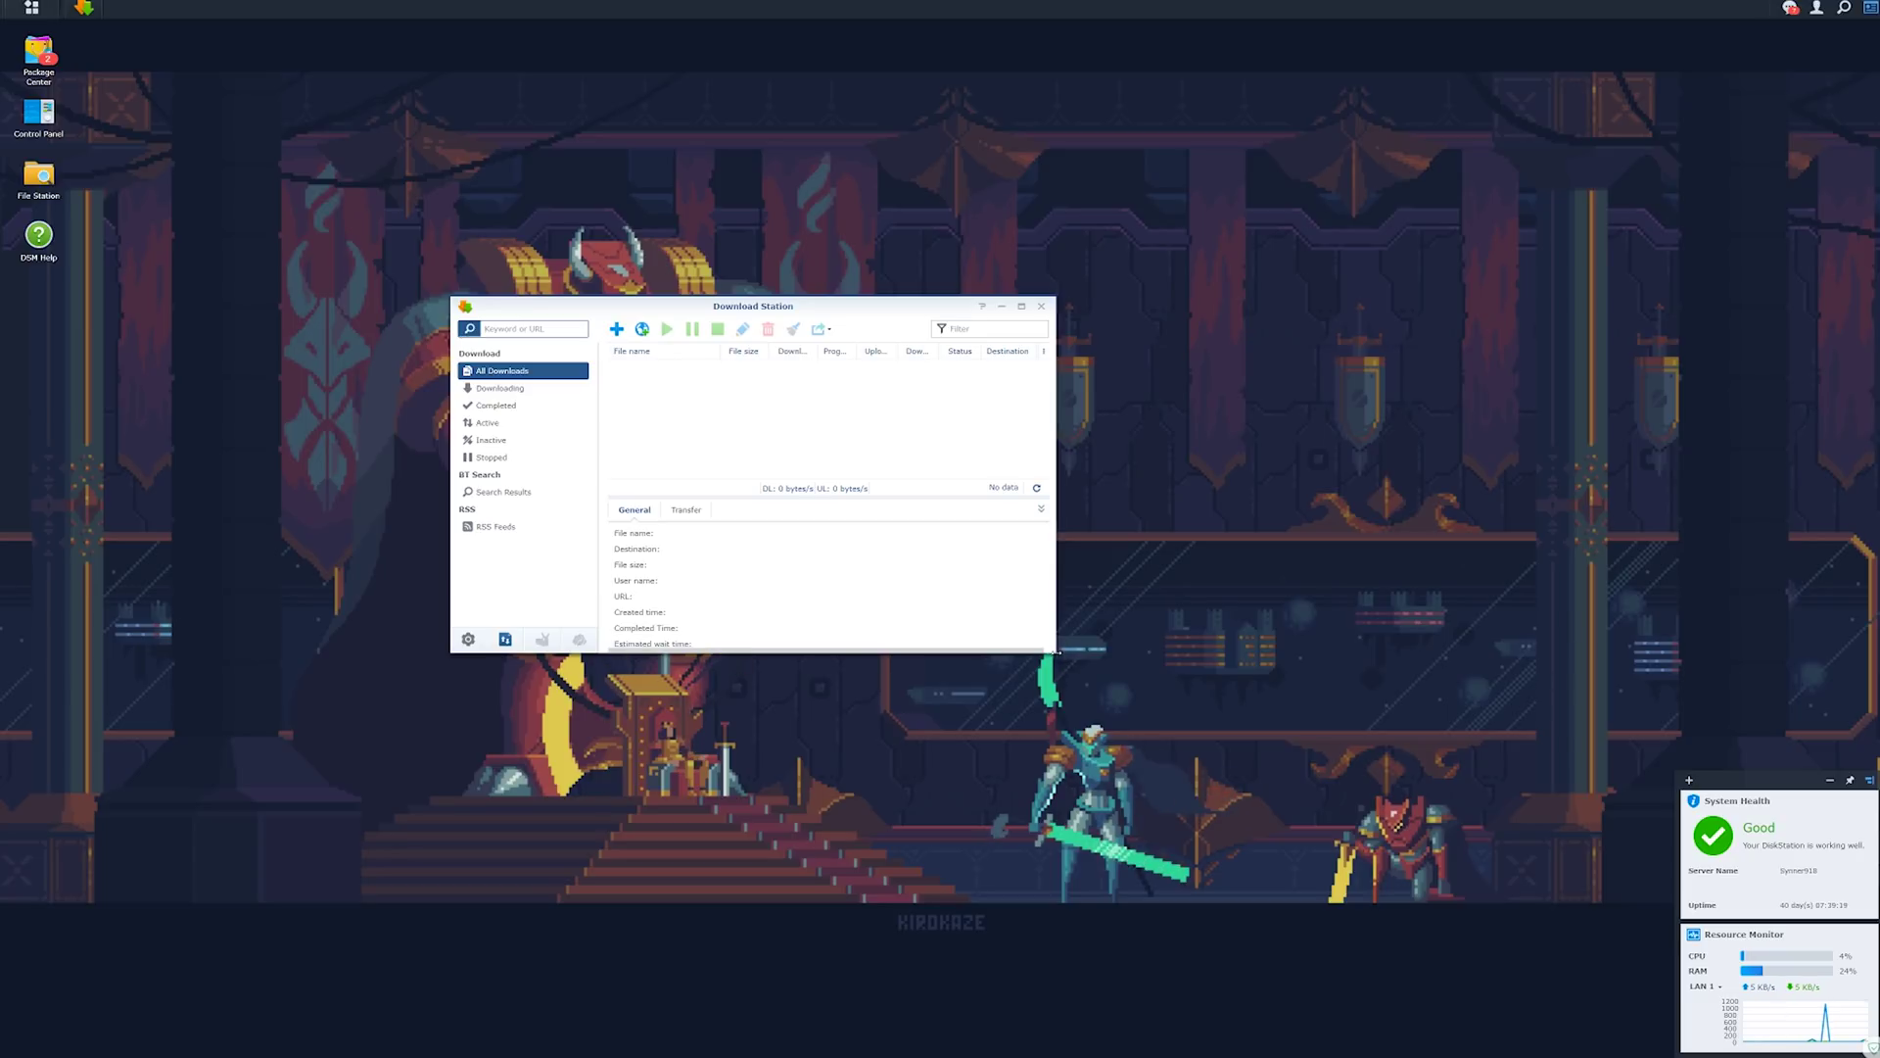
# Drag the Download Station window's bottom-right corner to make it larger.
pyautogui.moveTo(1048, 649); pyautogui.dragTo(1165, 720)
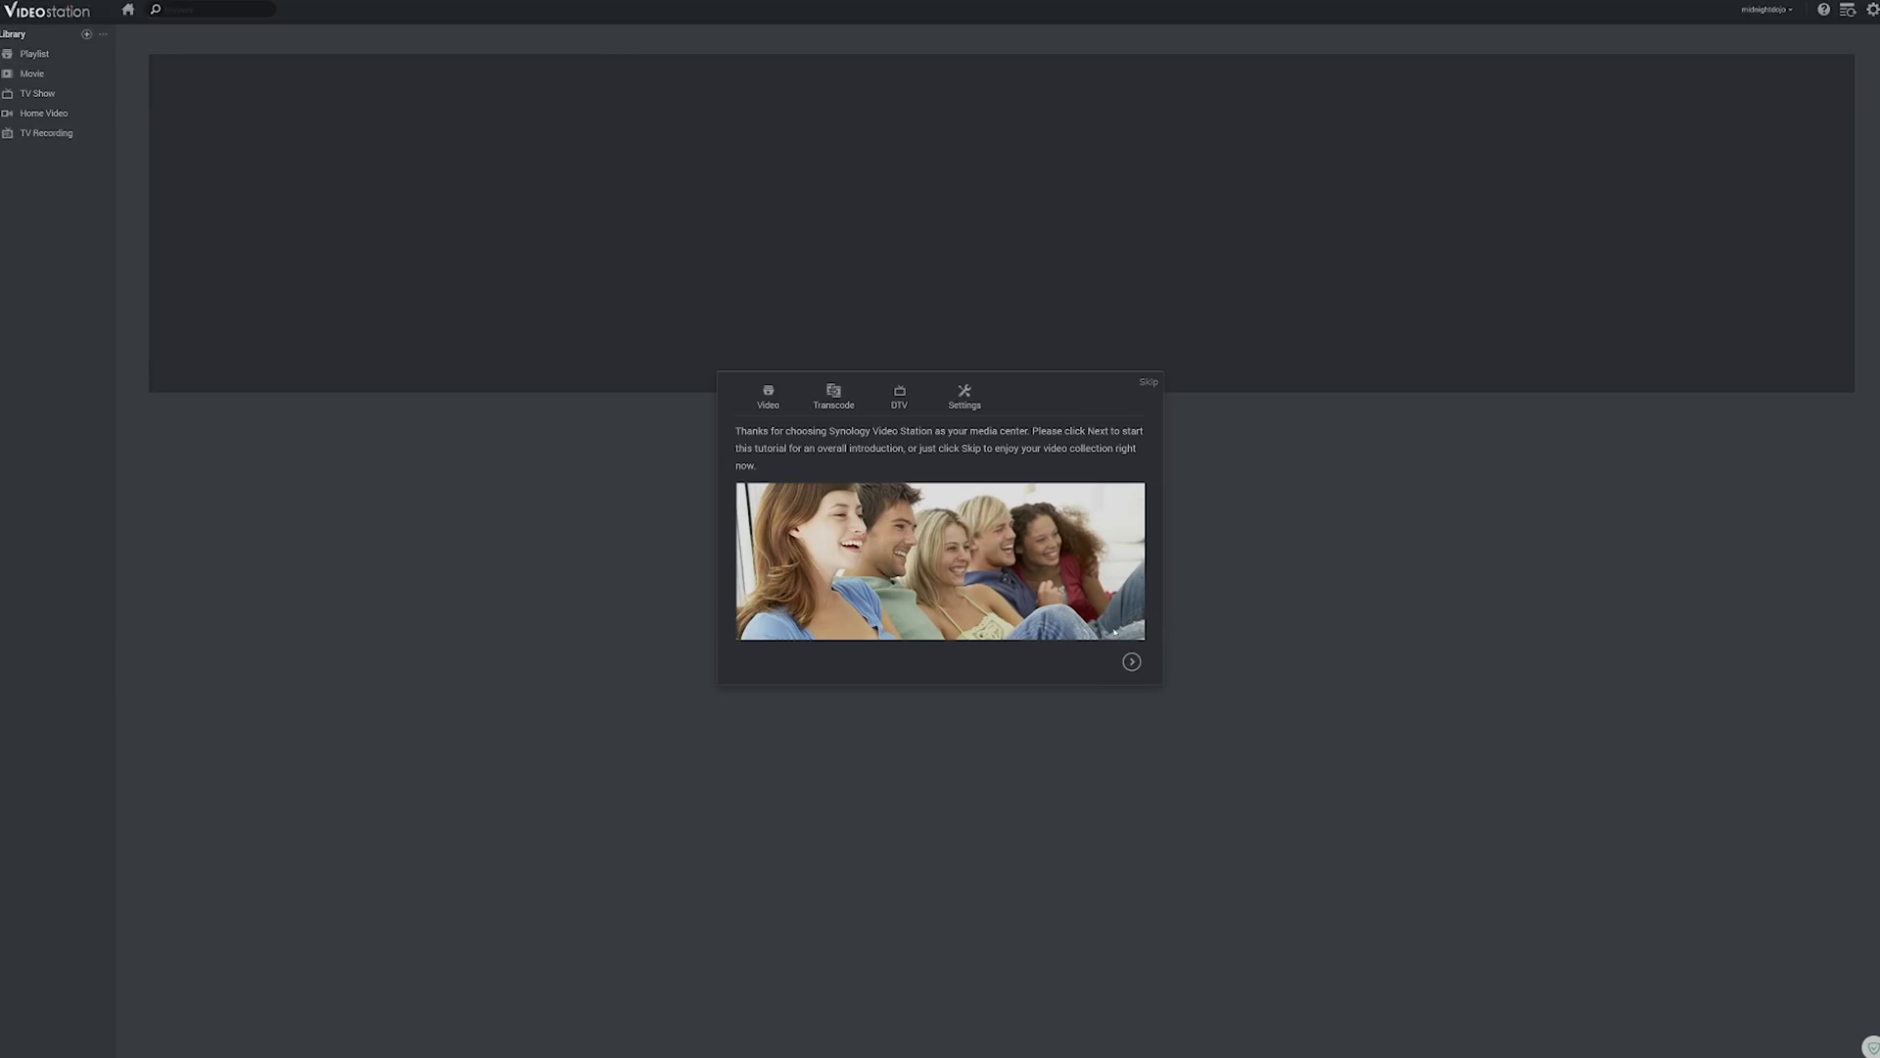
# Skip the Video Station tutorial and browse the Movie, Playlist, TV Show and Home Video sections.
pyautogui.click(1147, 381)
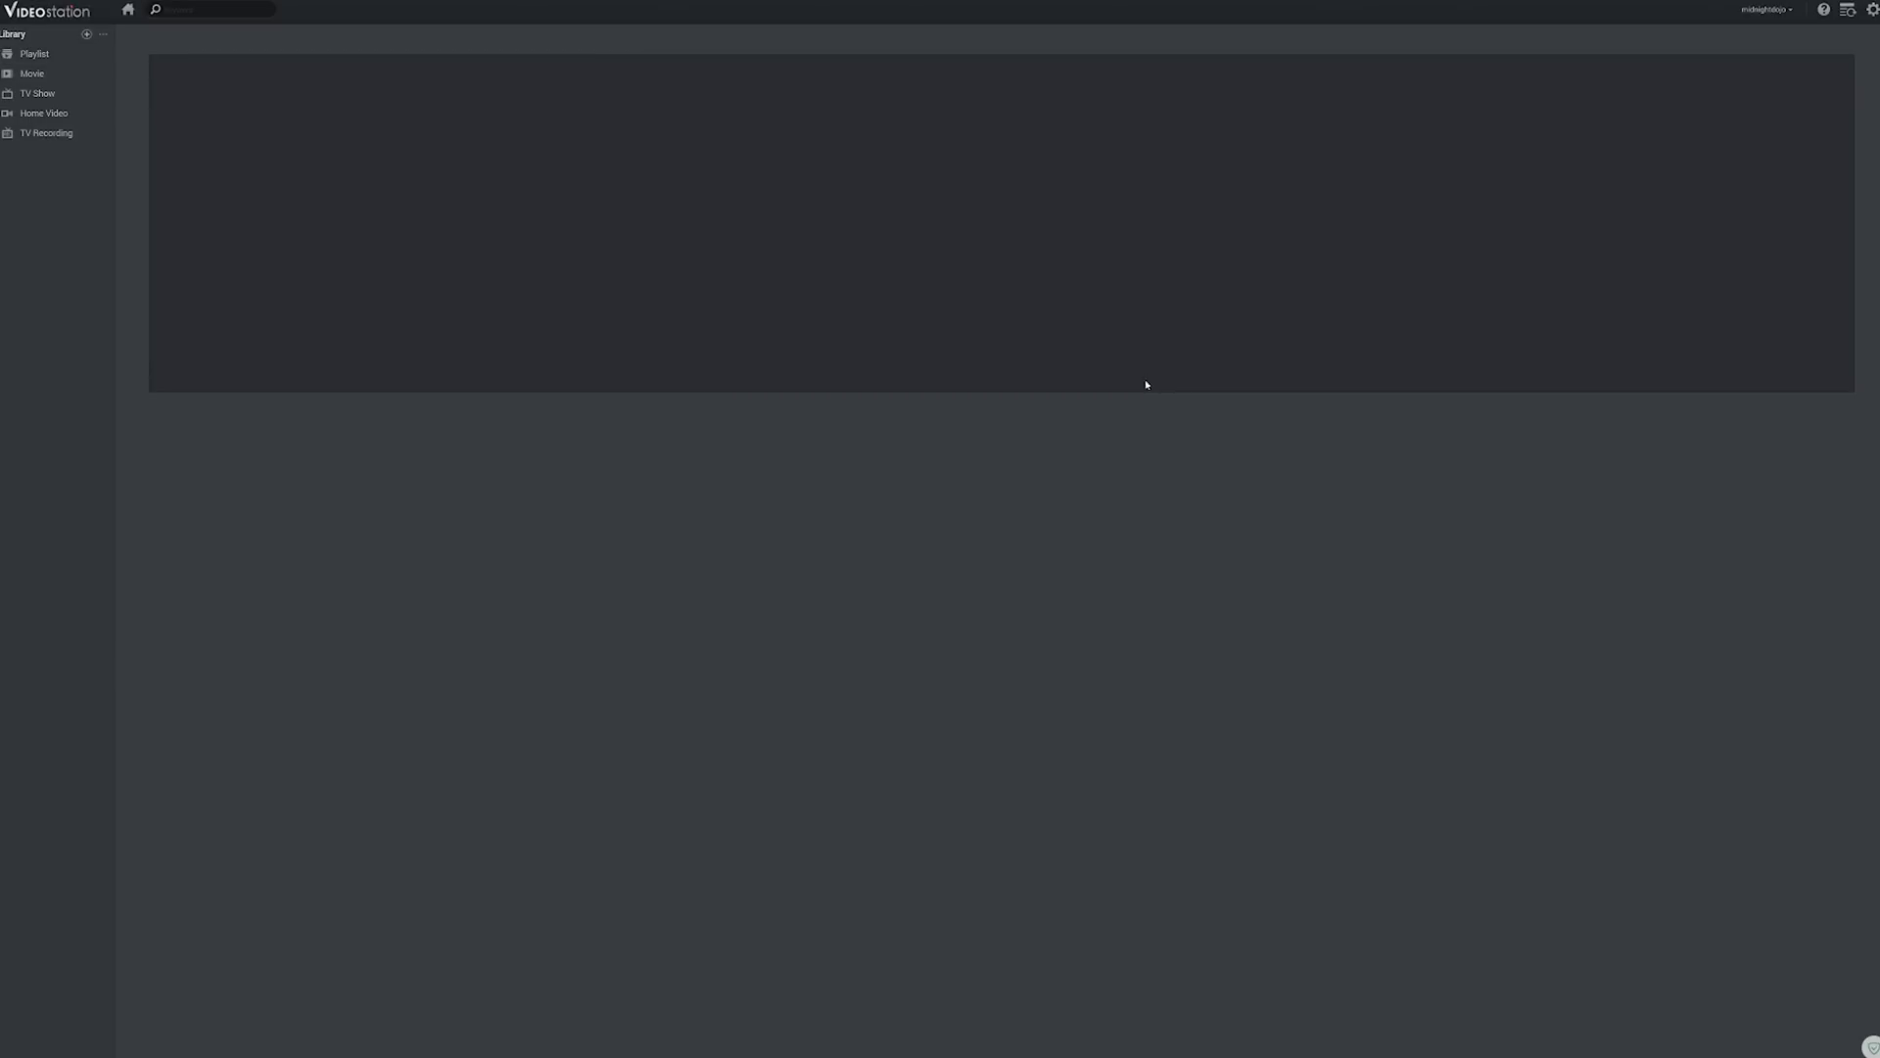
pyautogui.click(29, 74)
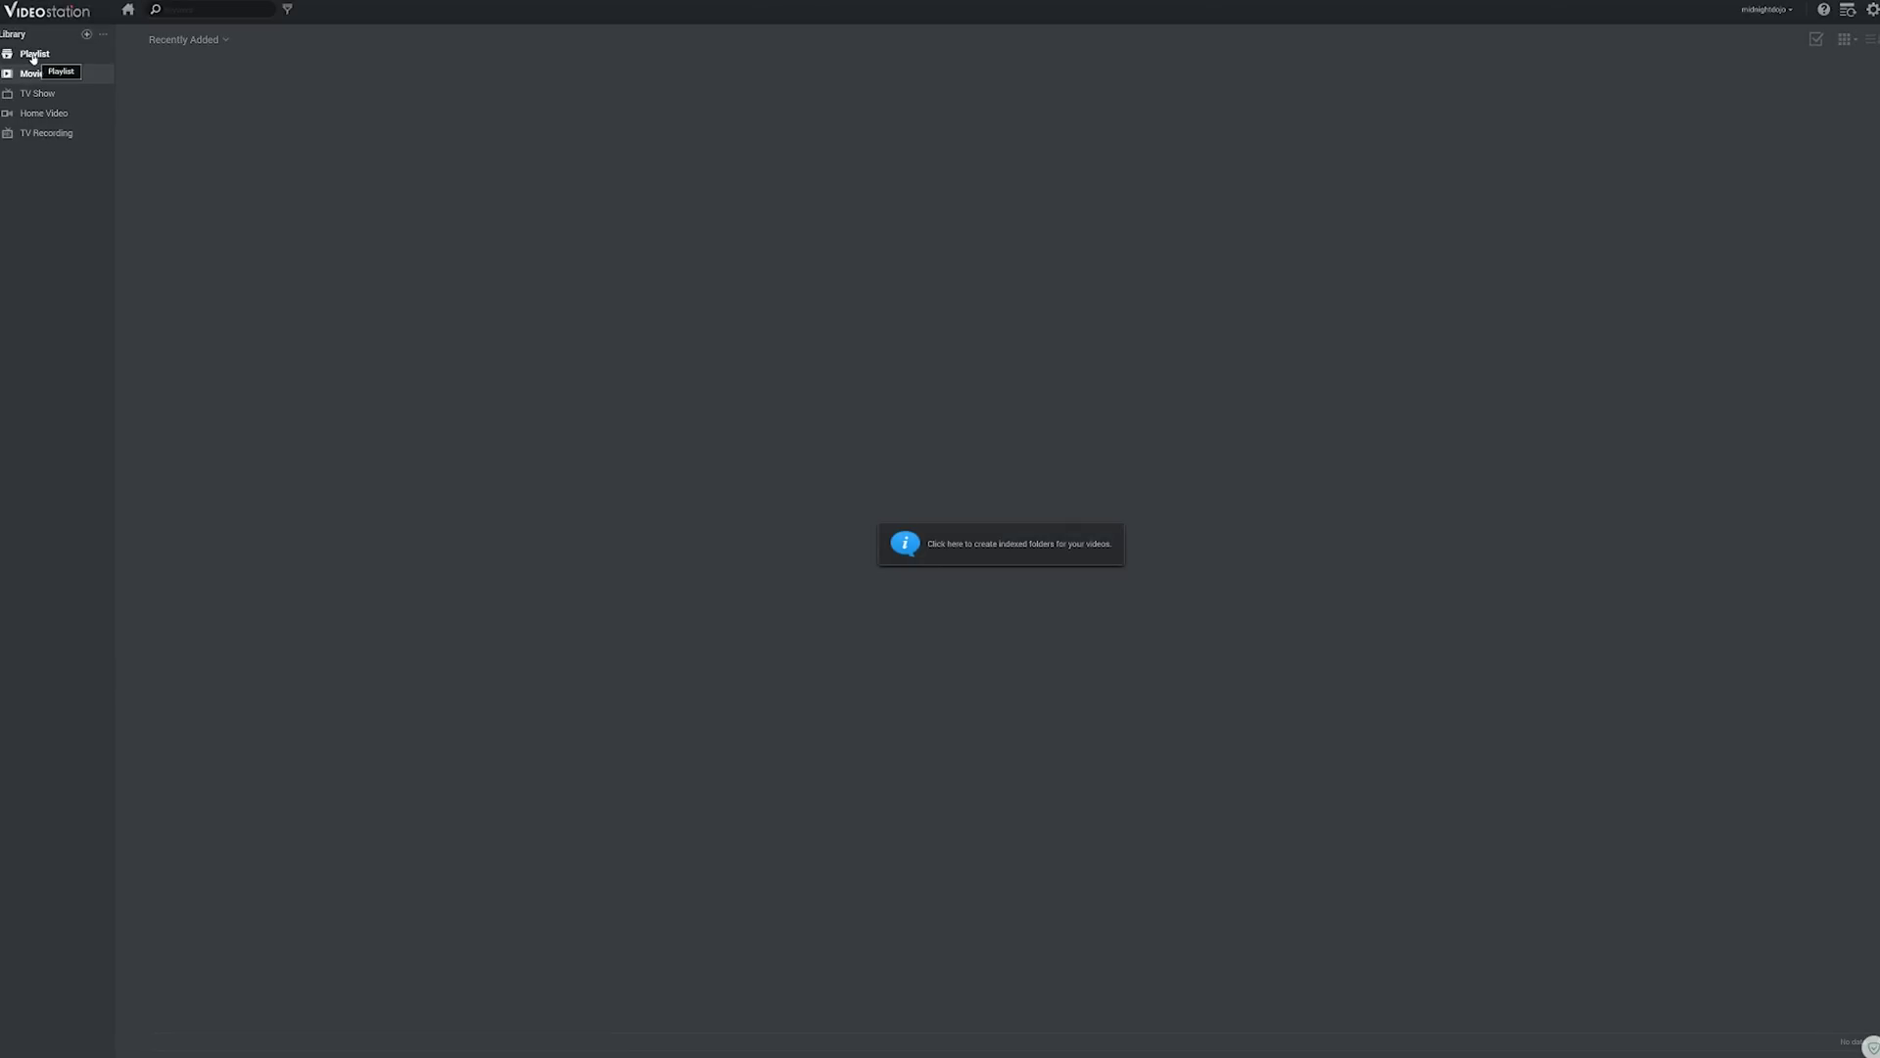
pyautogui.click(32, 55)
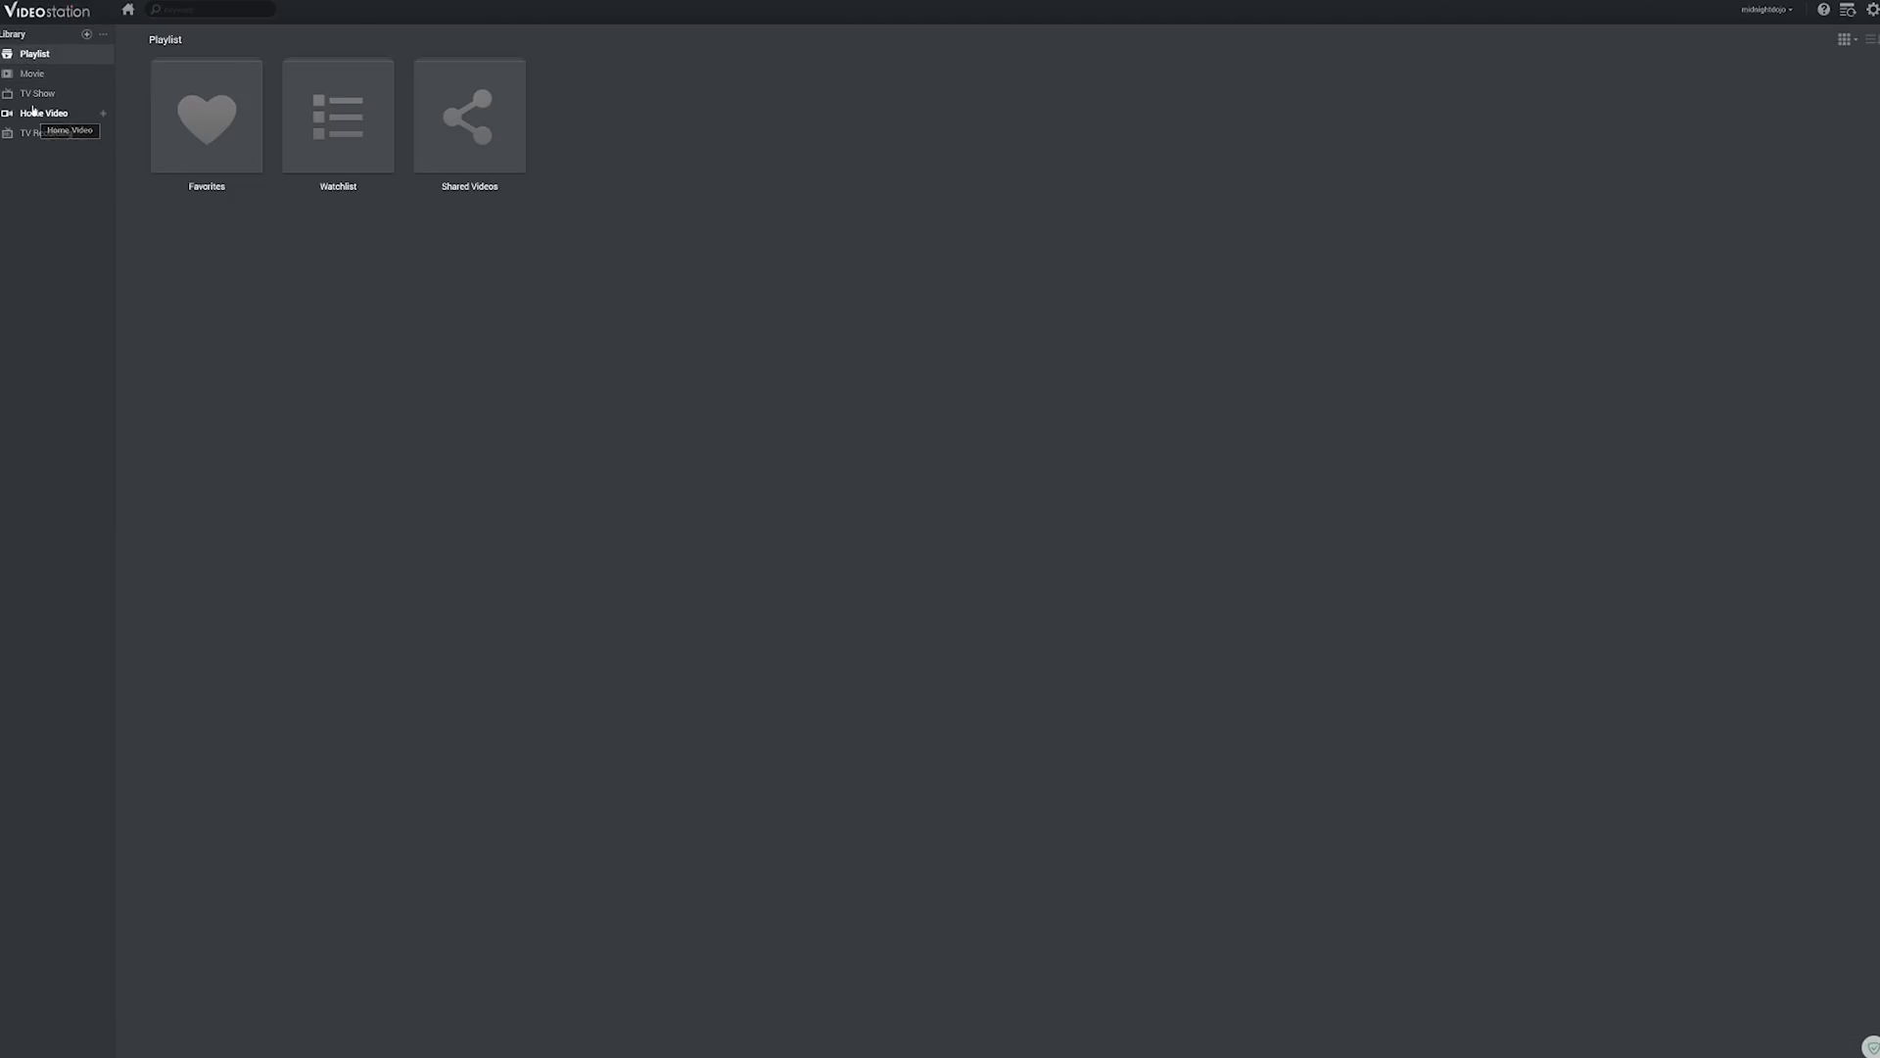
pyautogui.click(39, 94)
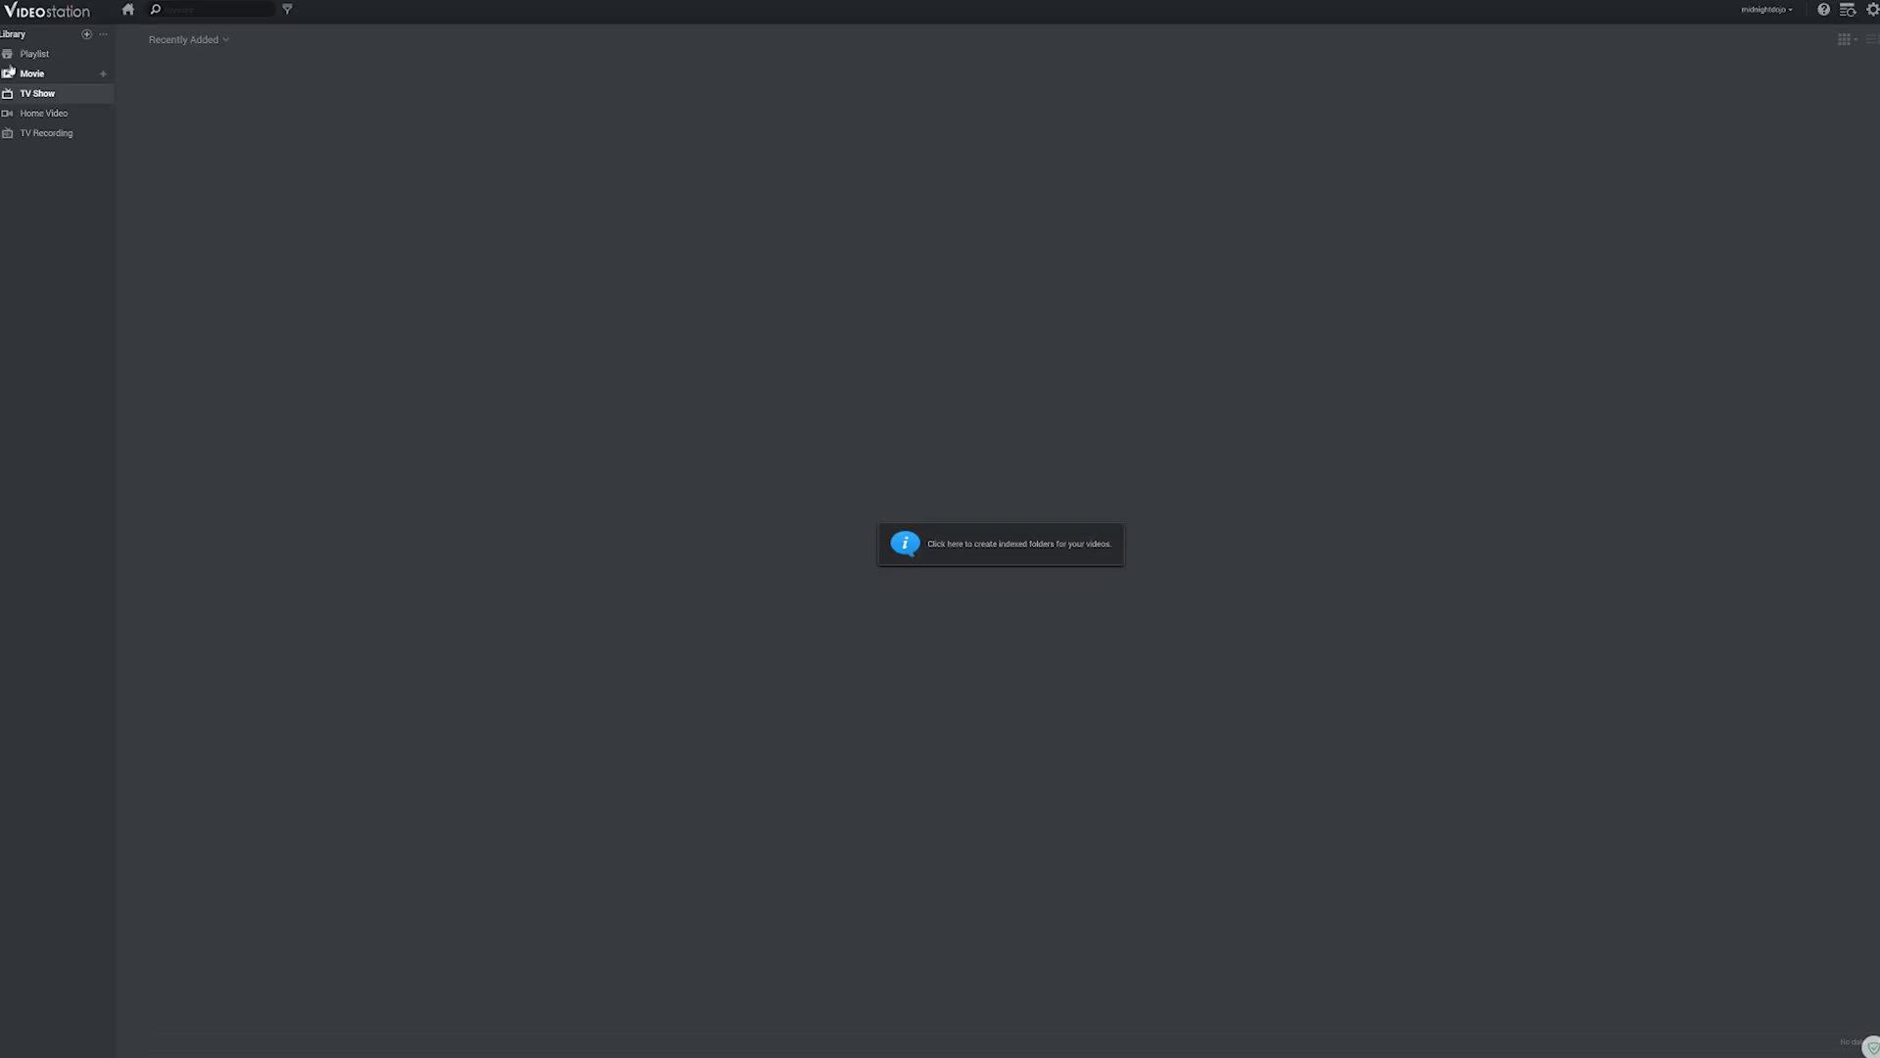
pyautogui.click(32, 75)
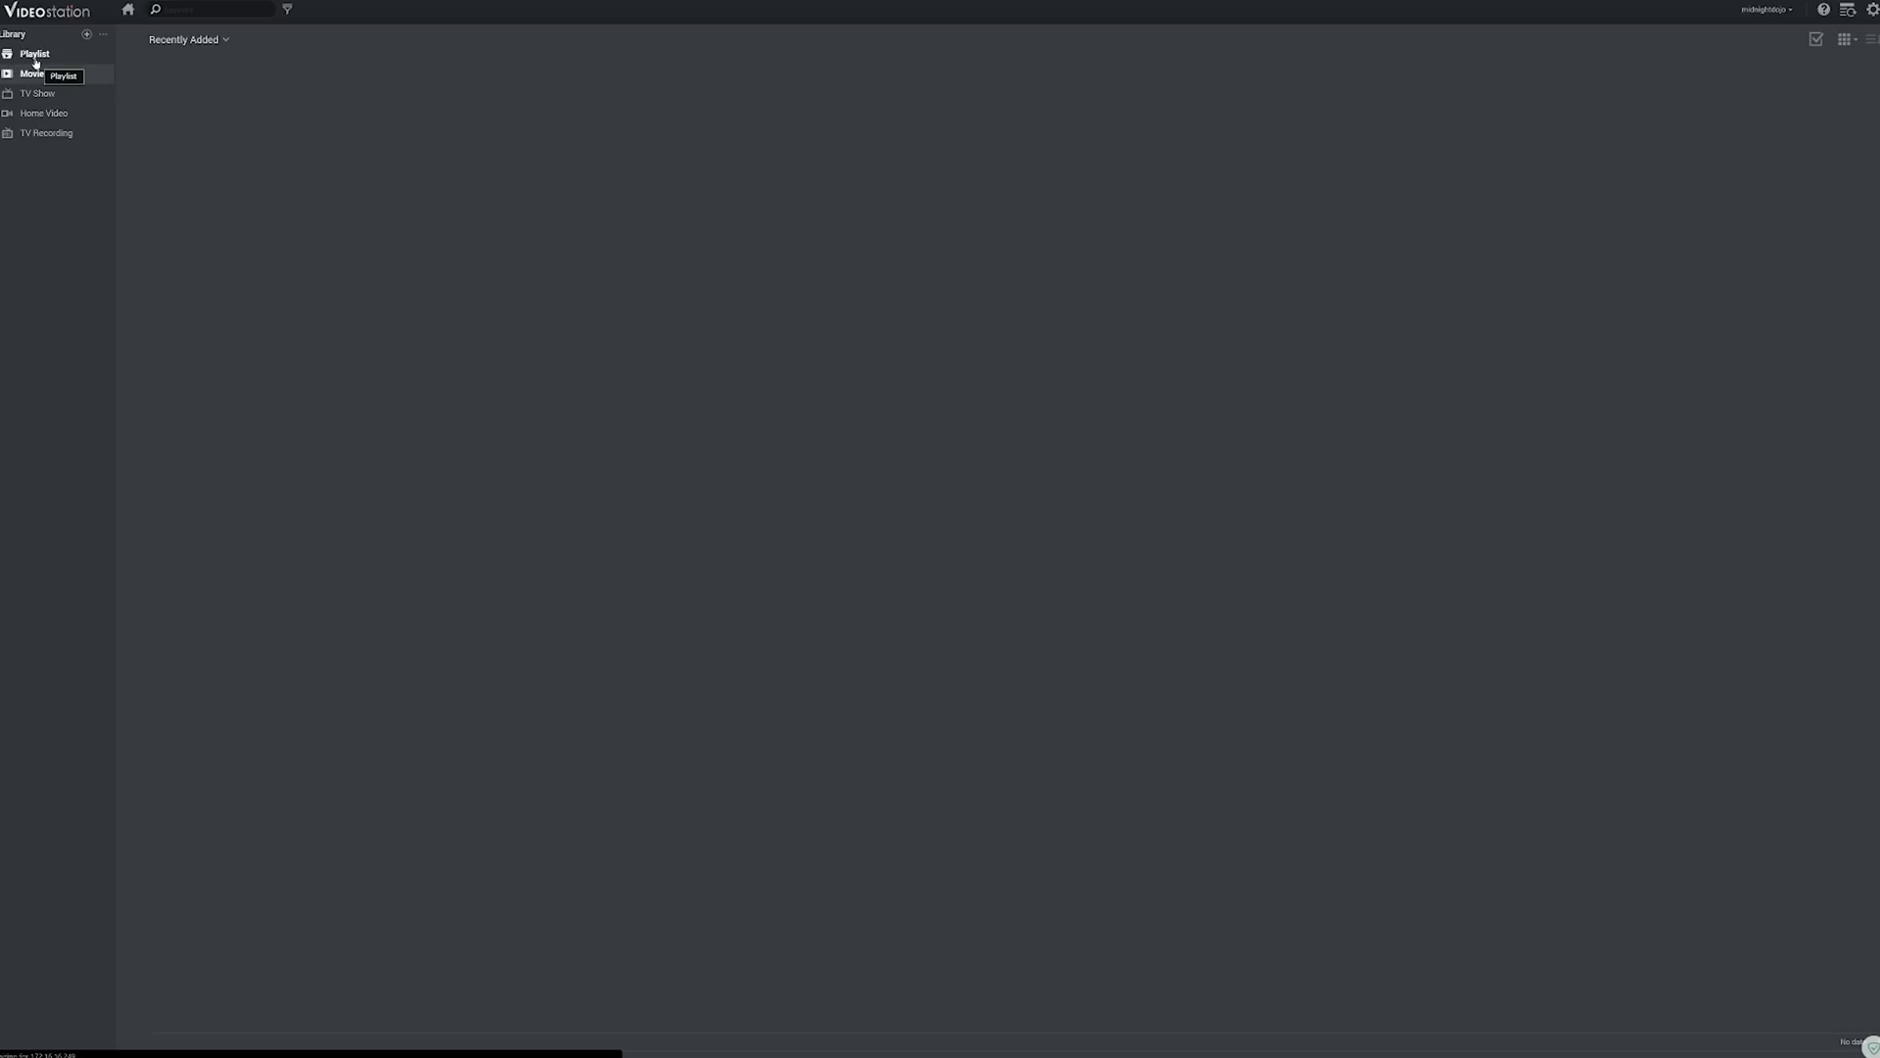
pyautogui.click(32, 115)
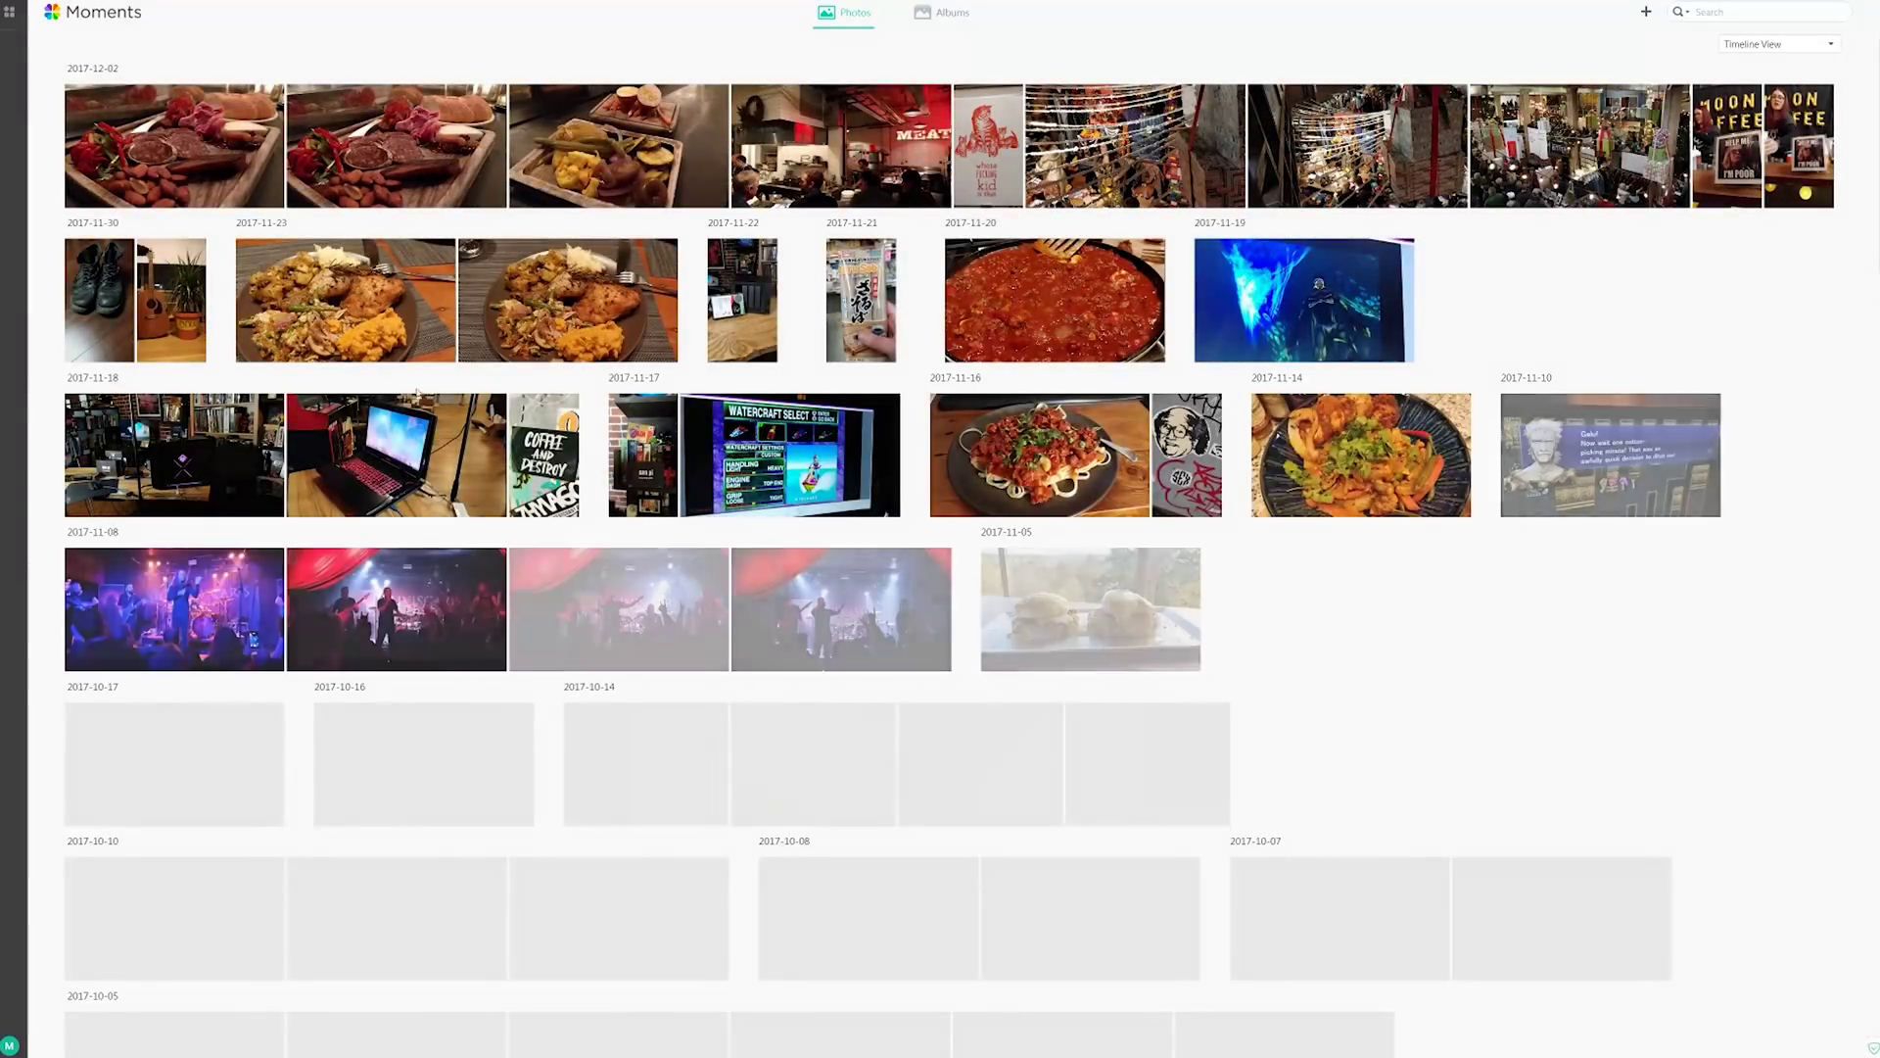
# Search Moments for 'conc' and view the first concert photo full screen.
pyautogui.scroll(-15, 1336, 654)
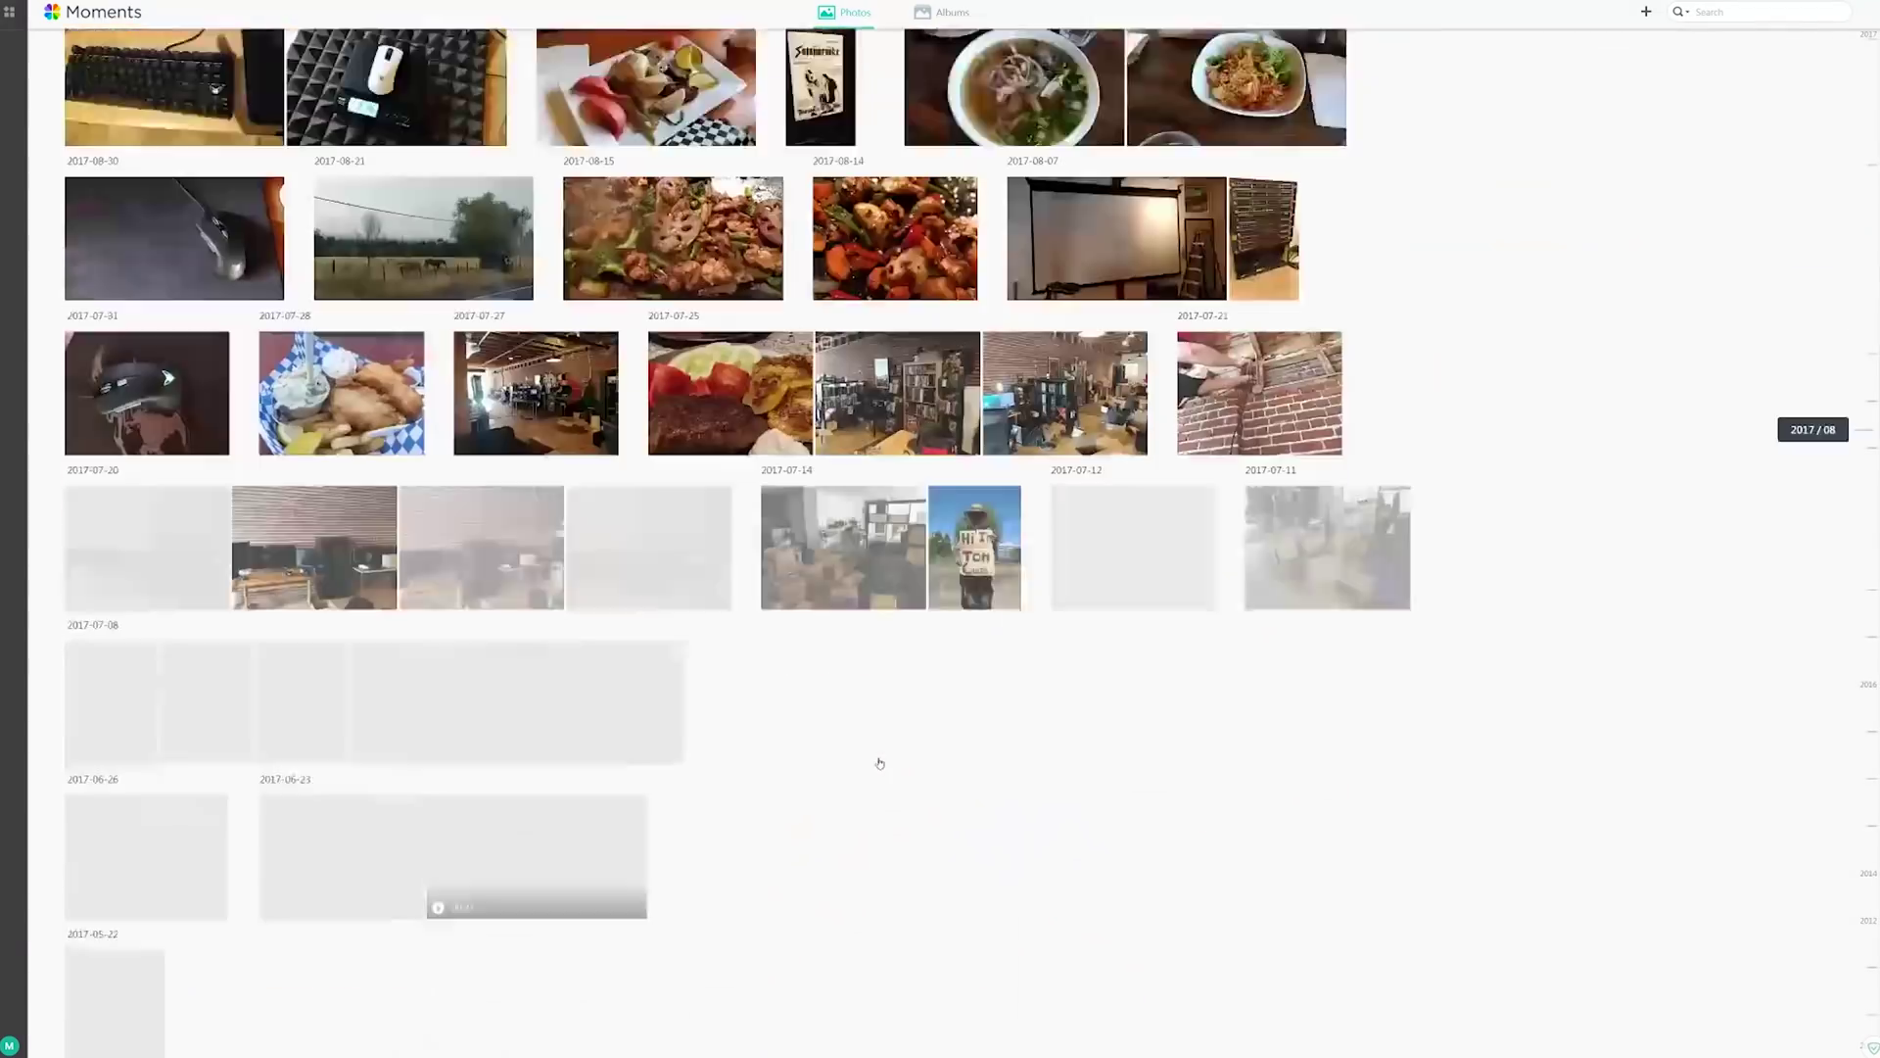
pyautogui.scroll(-5, 880, 763)
pyautogui.scroll(10, 877, 756)
pyautogui.scroll(10, 874, 789)
pyautogui.moveTo(1718, 30)
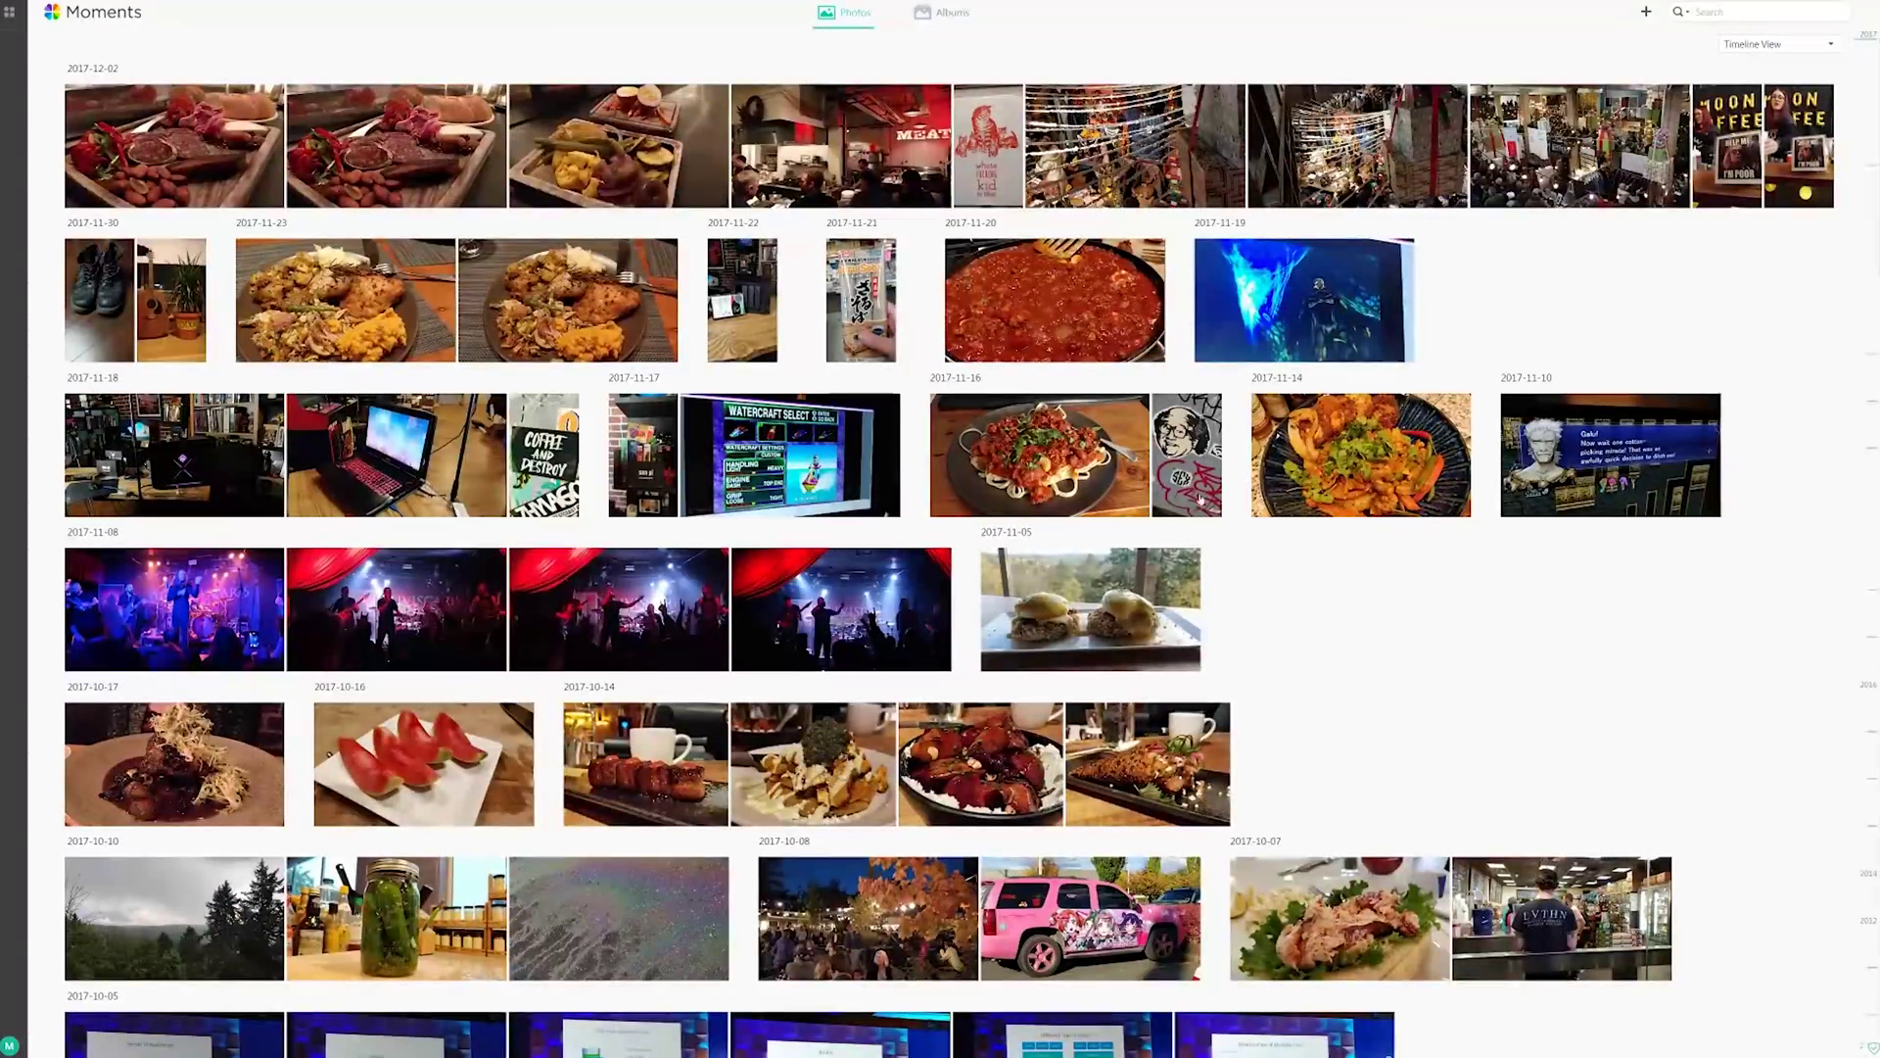
pyautogui.click(1722, 12)
pyautogui.write('concert')
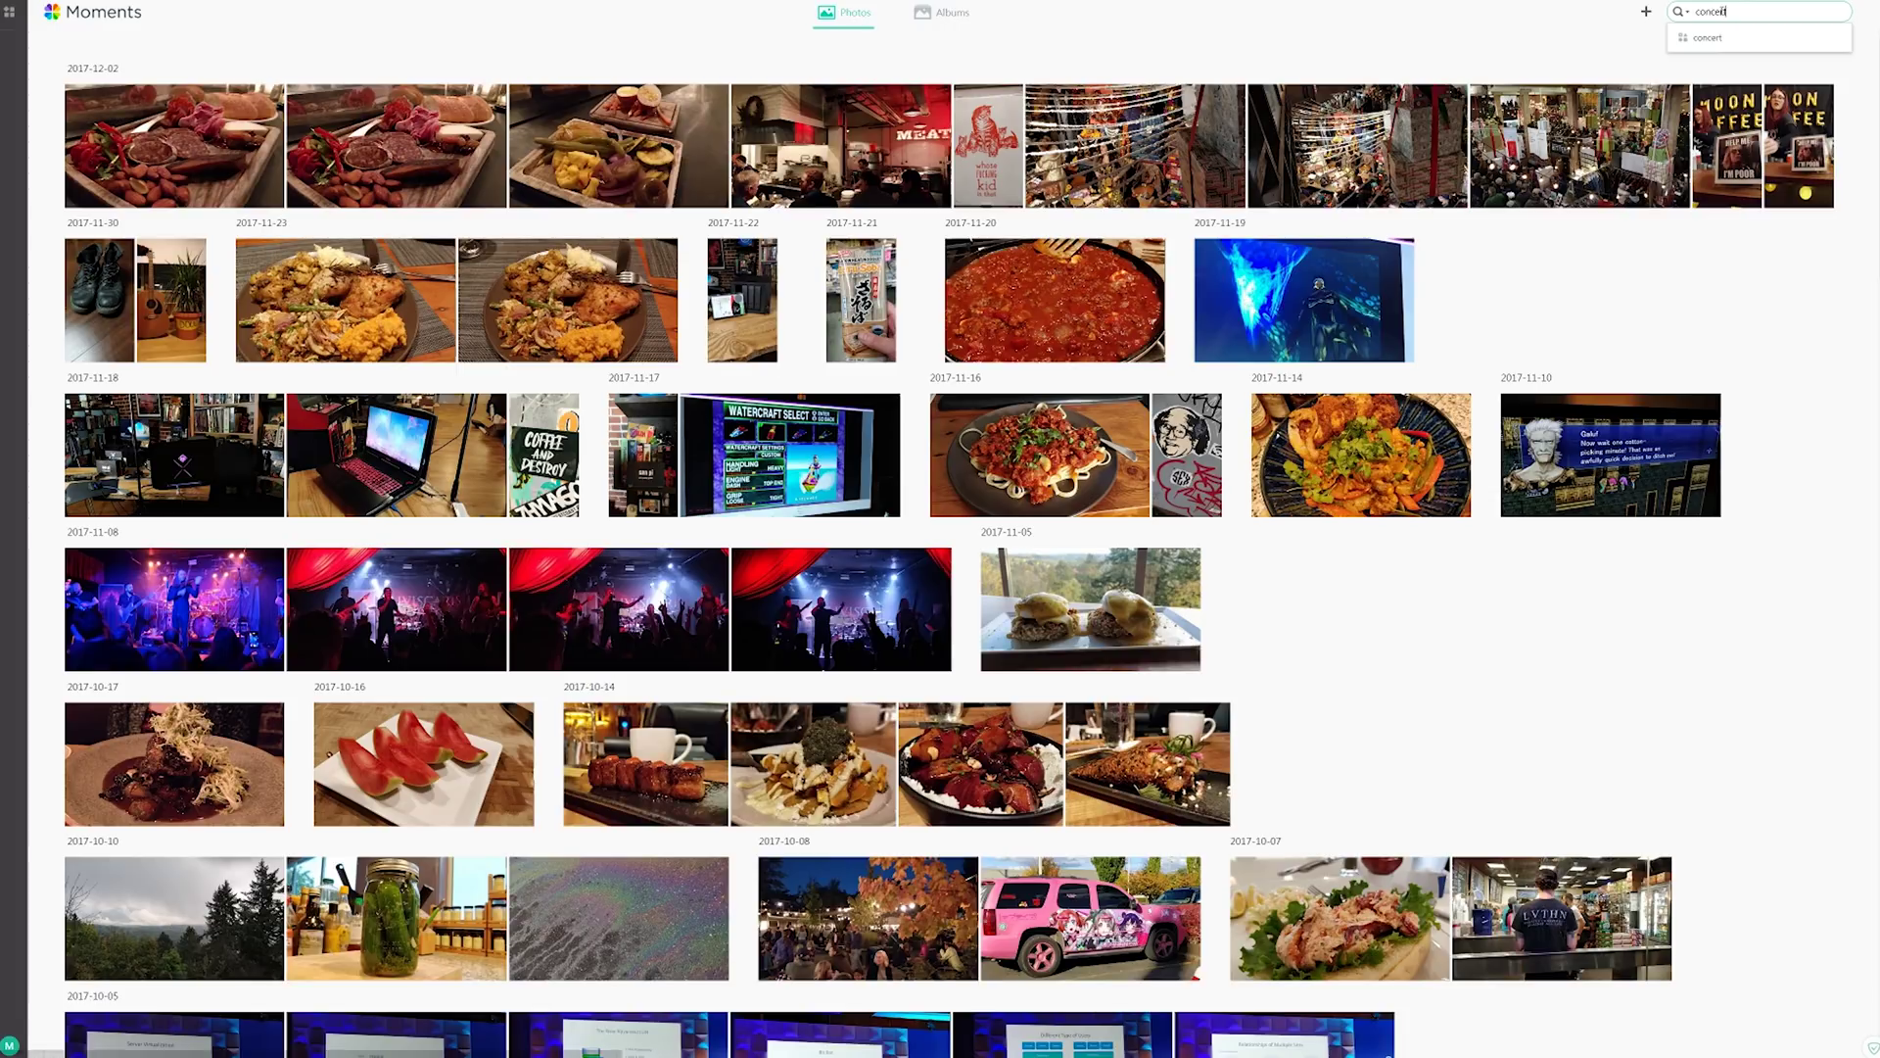
pyautogui.click(1709, 38)
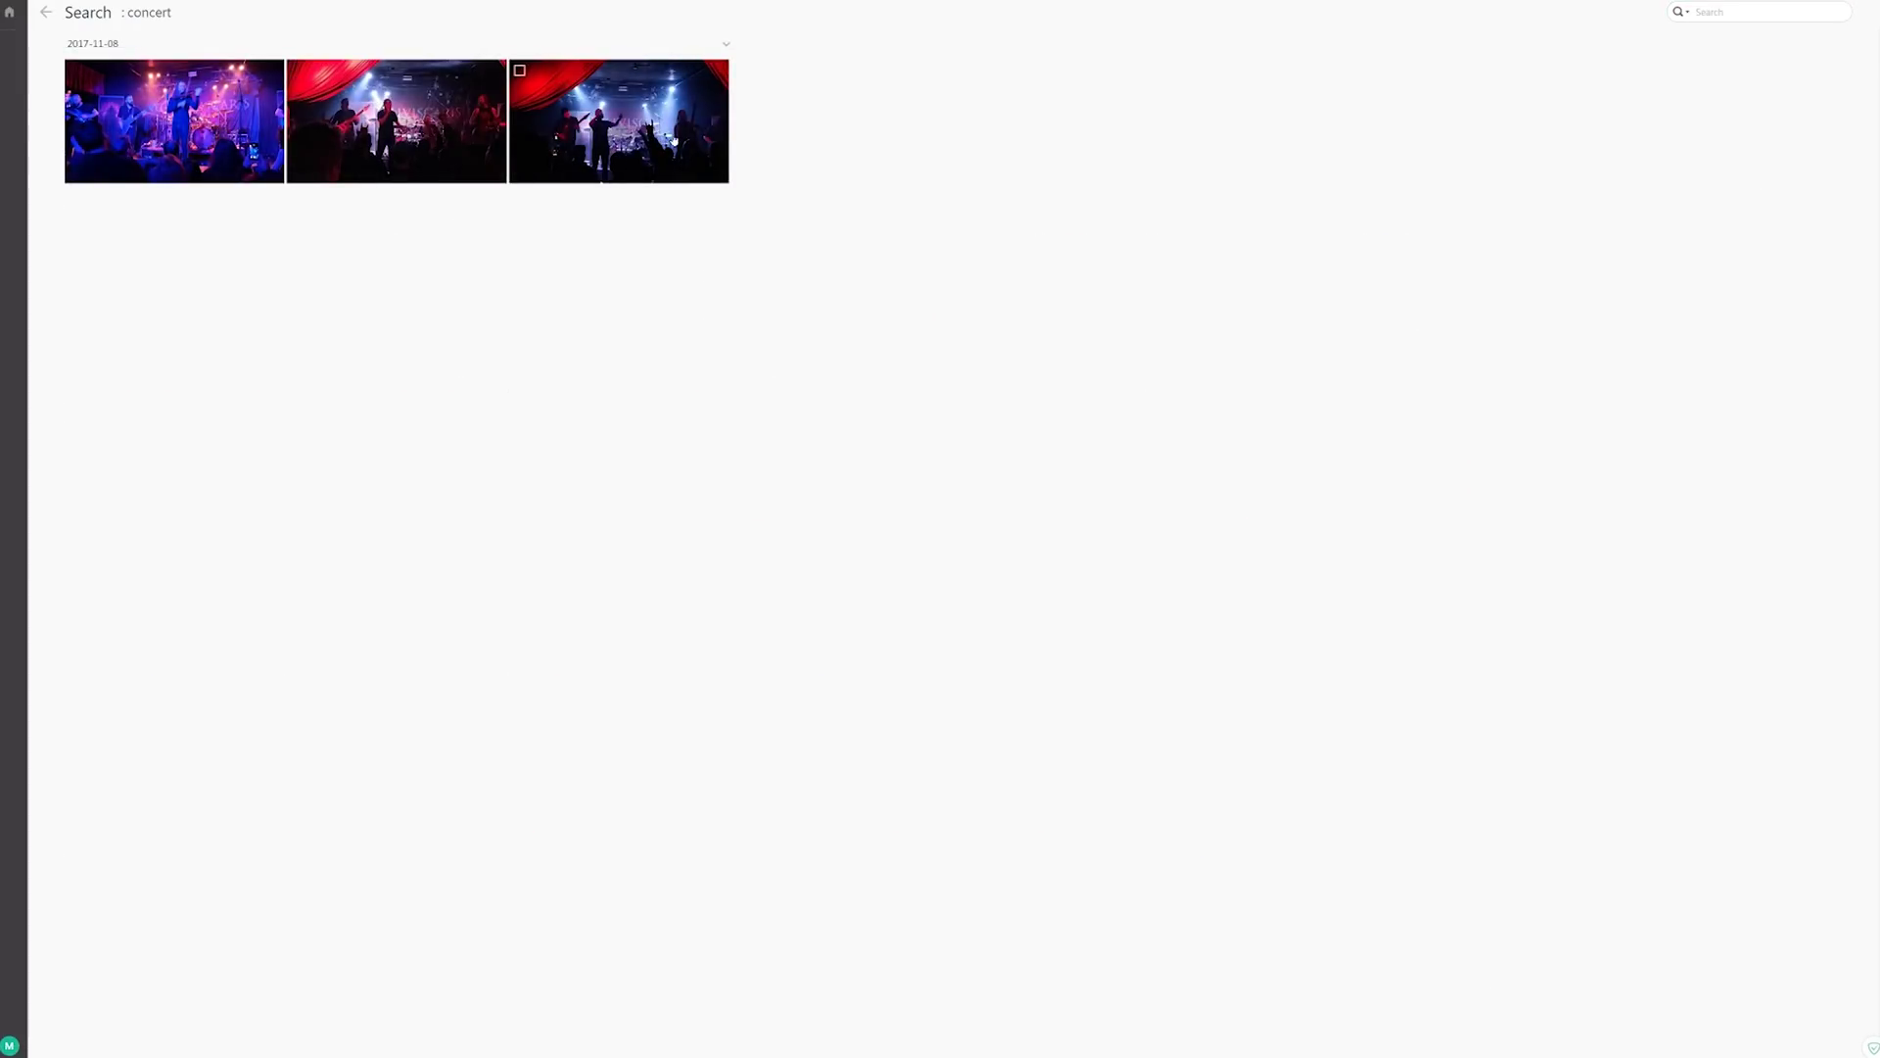
pyautogui.click(255, 161)
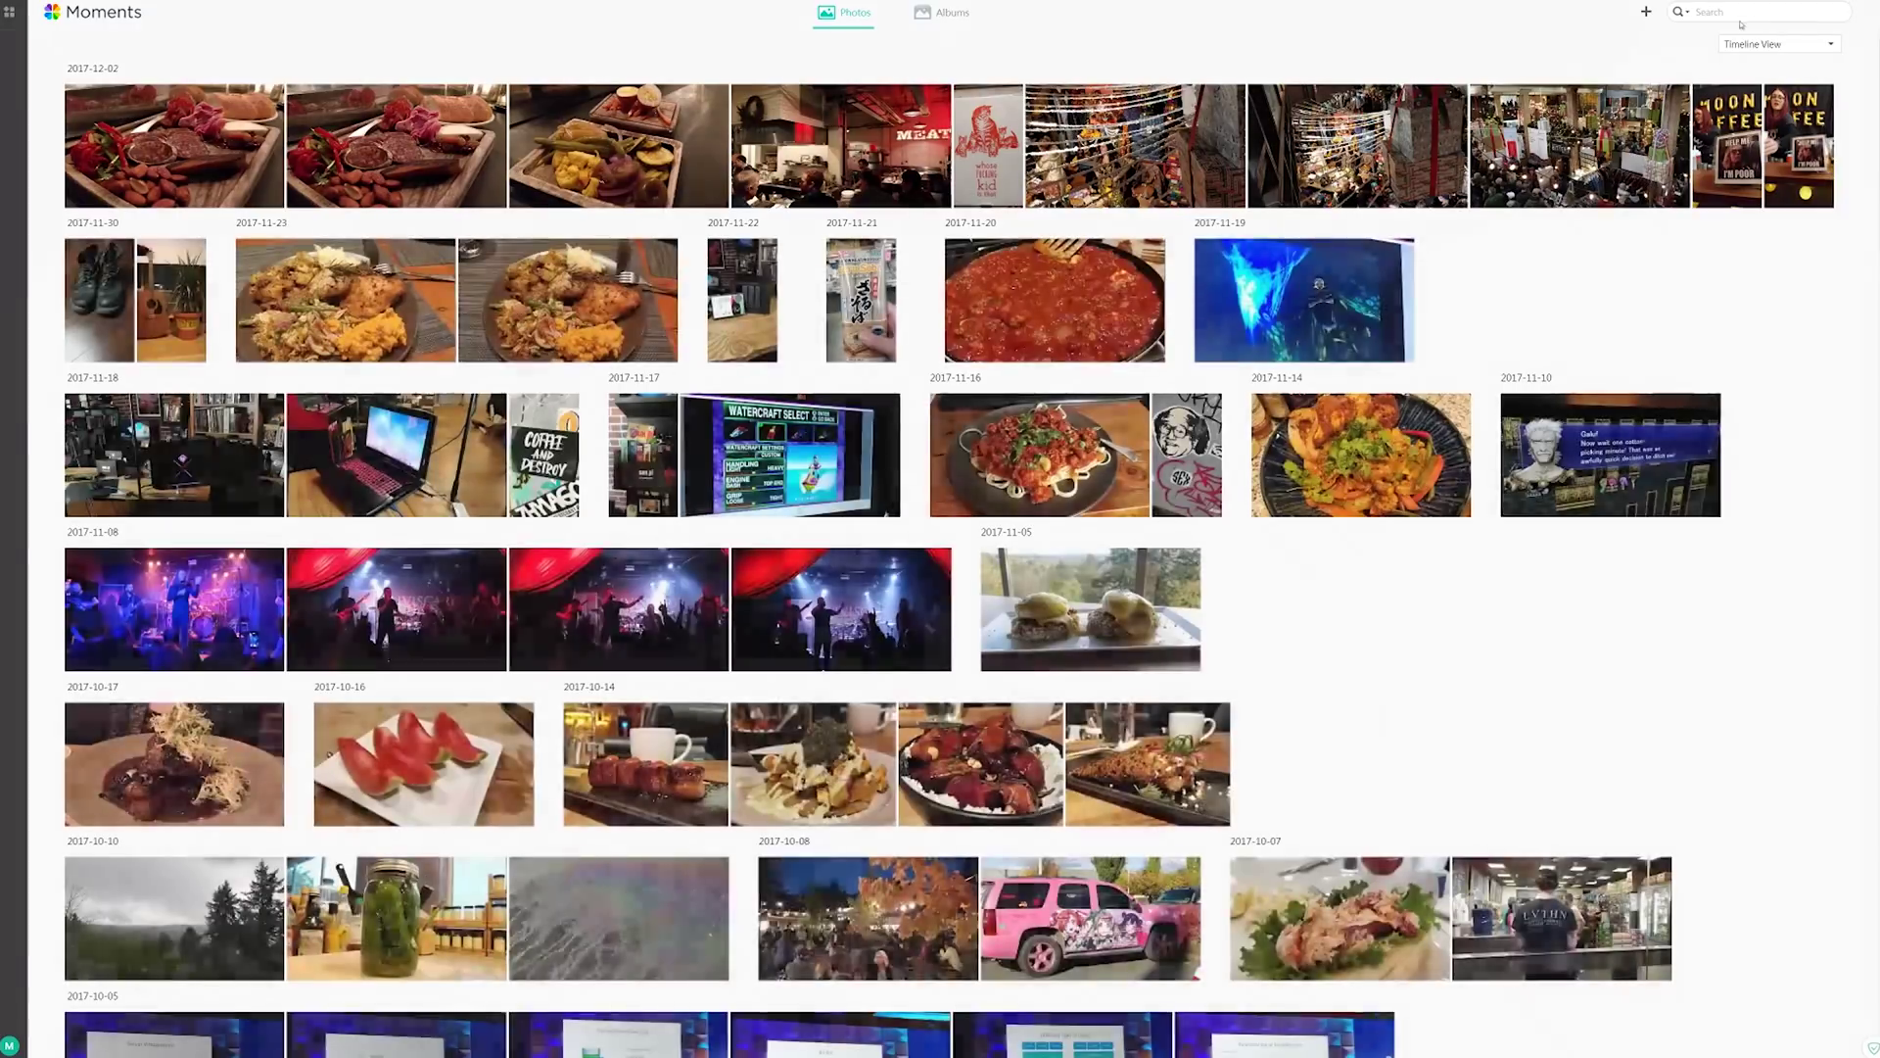
pyautogui.click(1746, 14)
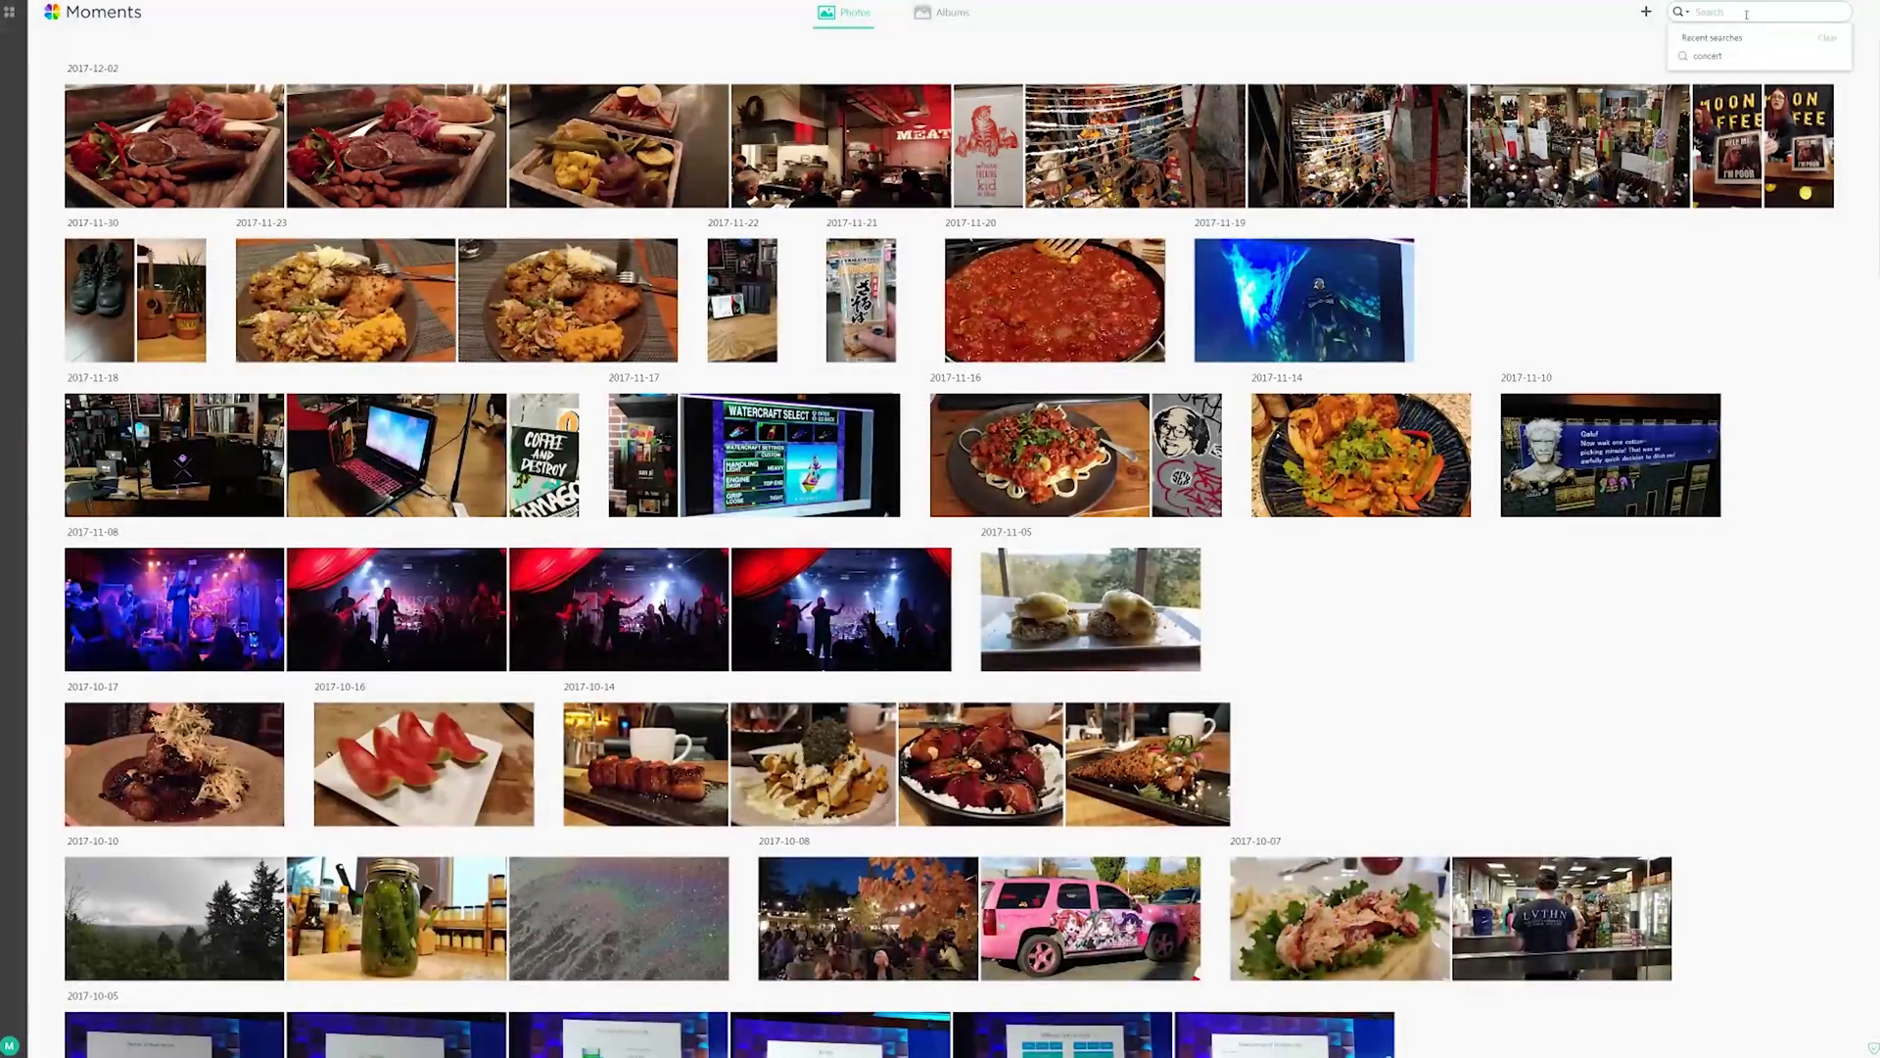
# Search for 'food' and view the 2017-11-21 food photo and its neighbour.
pyautogui.write('food')
pyautogui.press('Return')
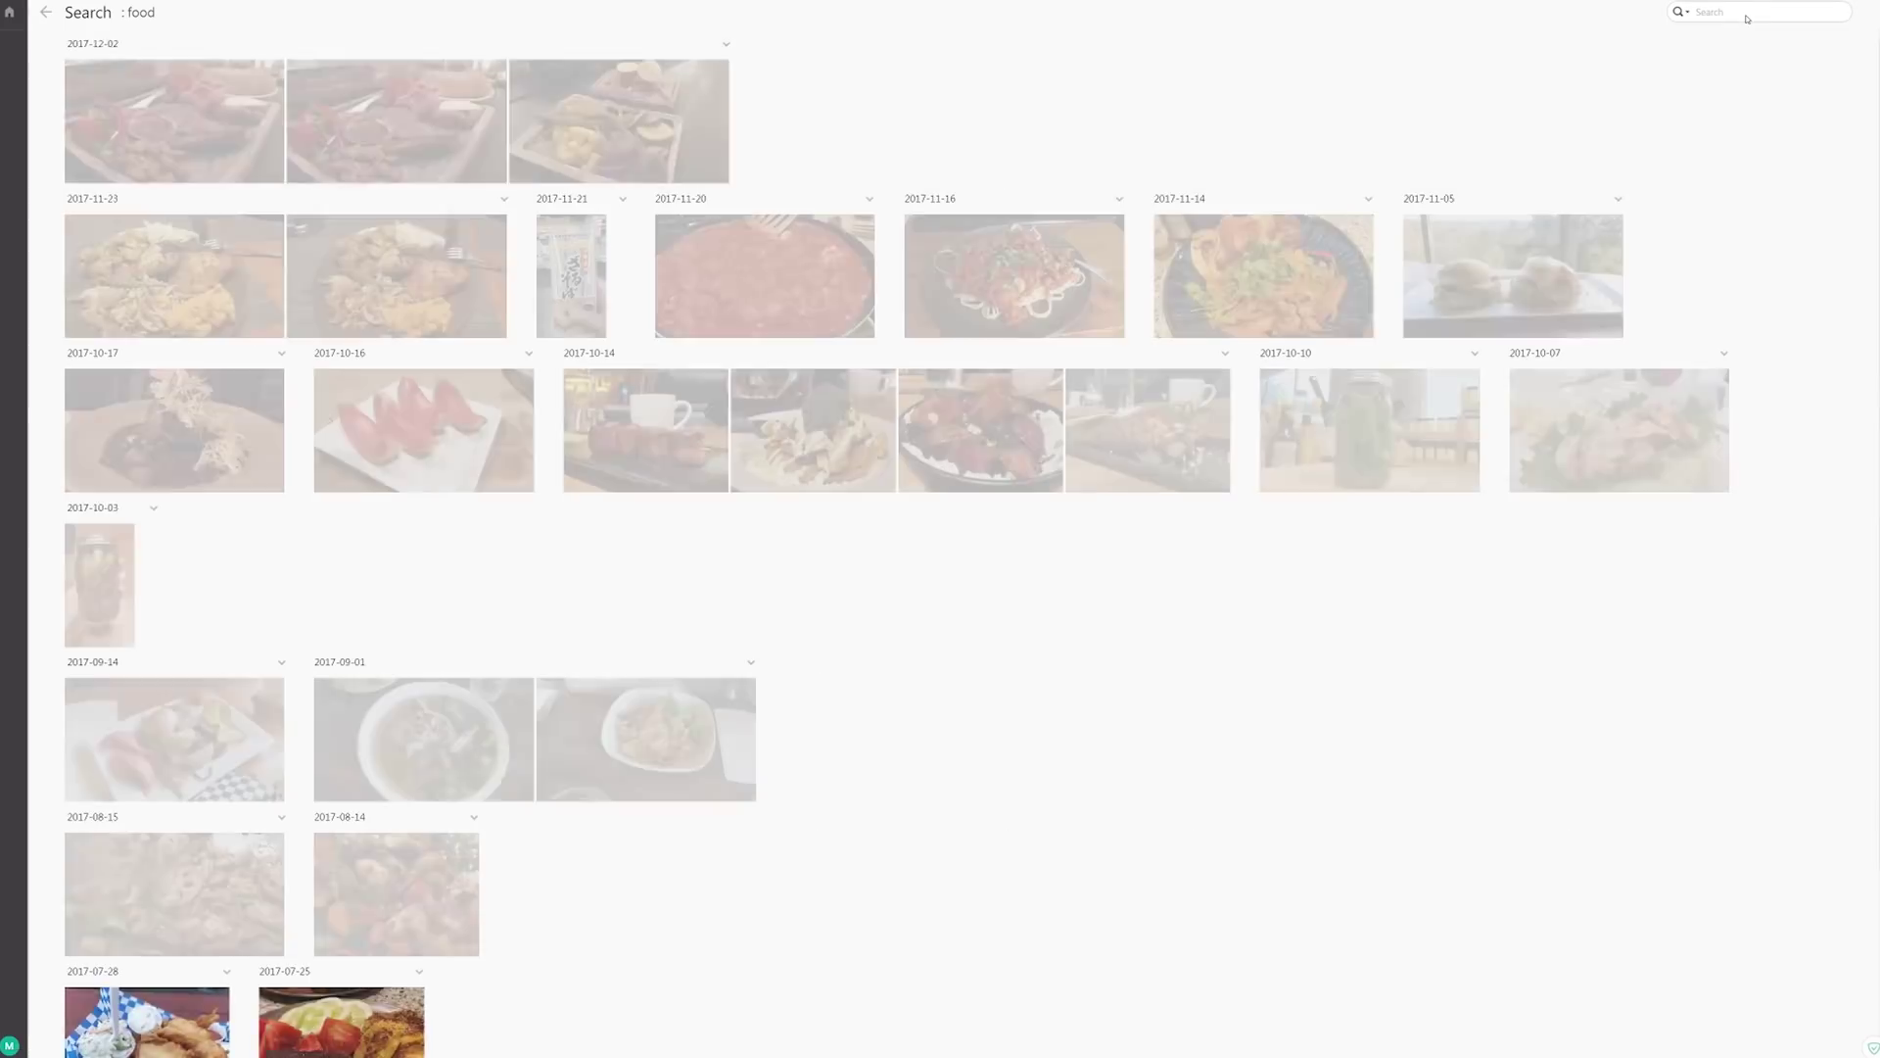
pyautogui.scroll(-2, 568, 622)
pyautogui.scroll(3, 1866, 496)
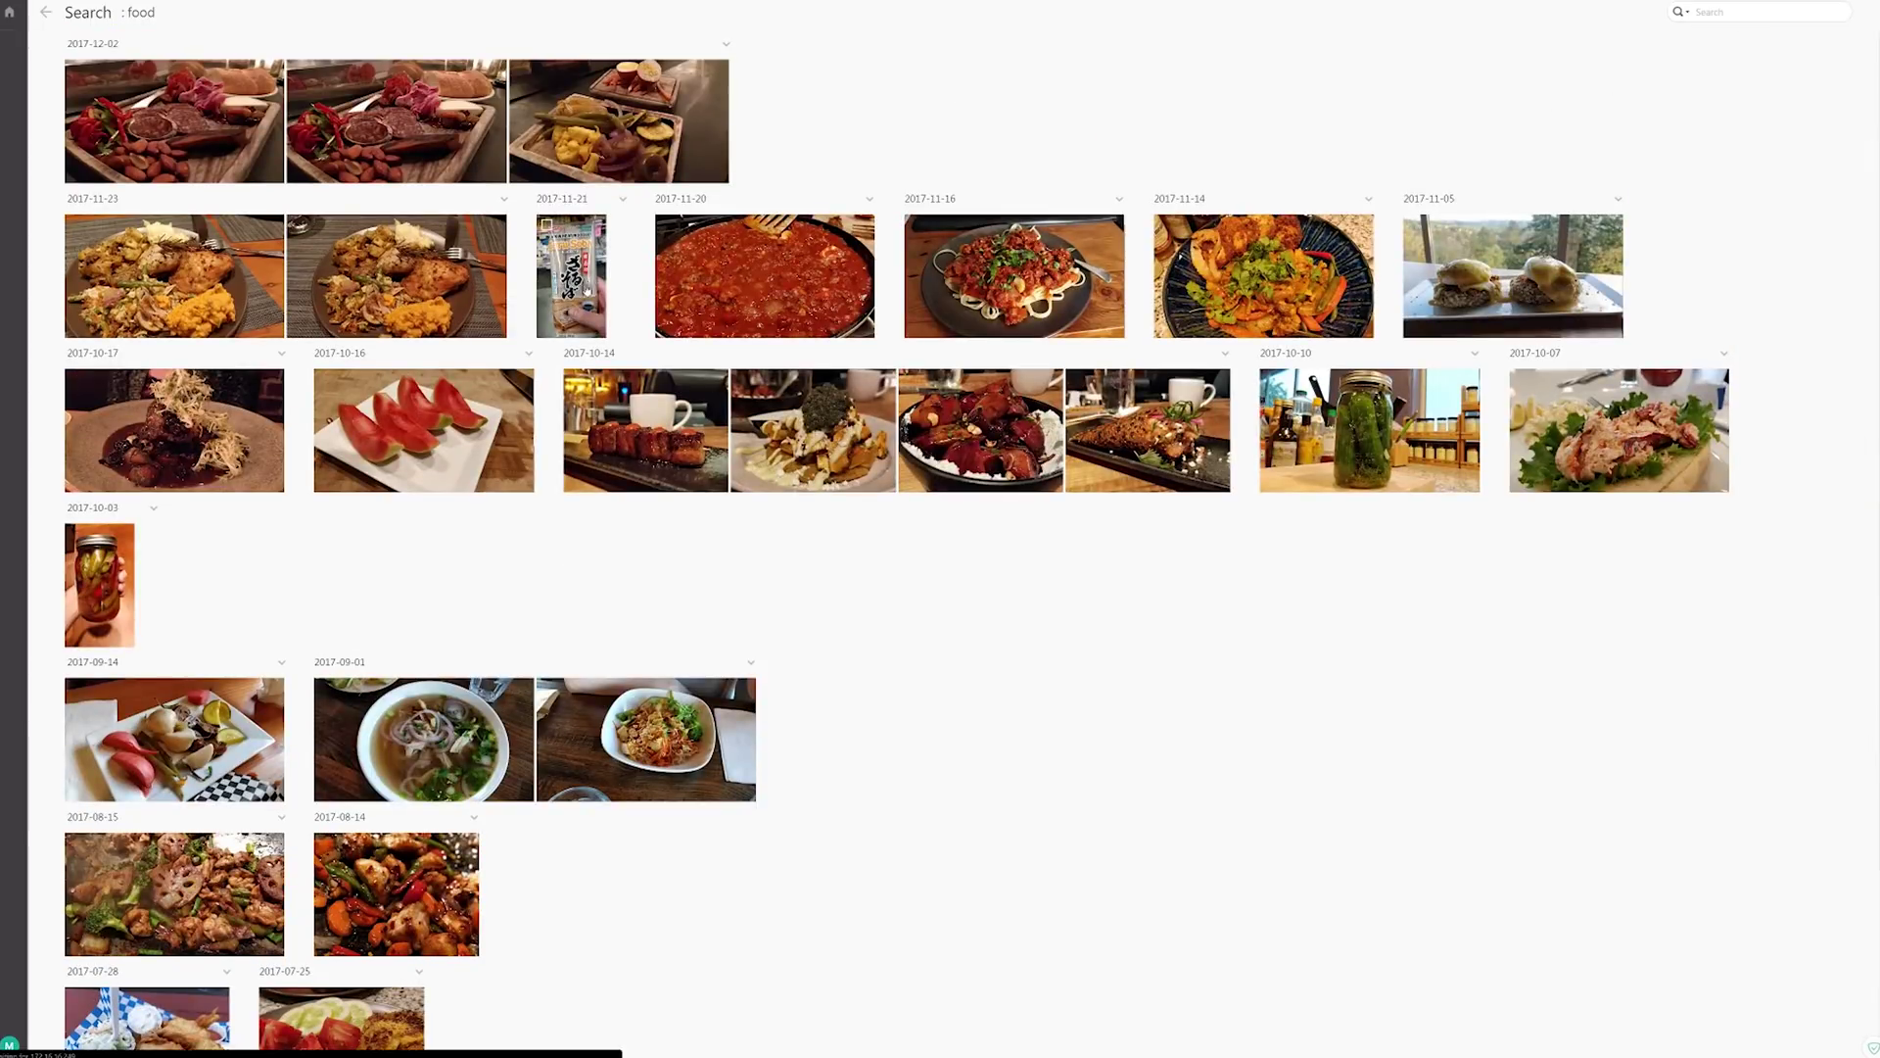
pyautogui.click(593, 328)
pyautogui.press('Right')
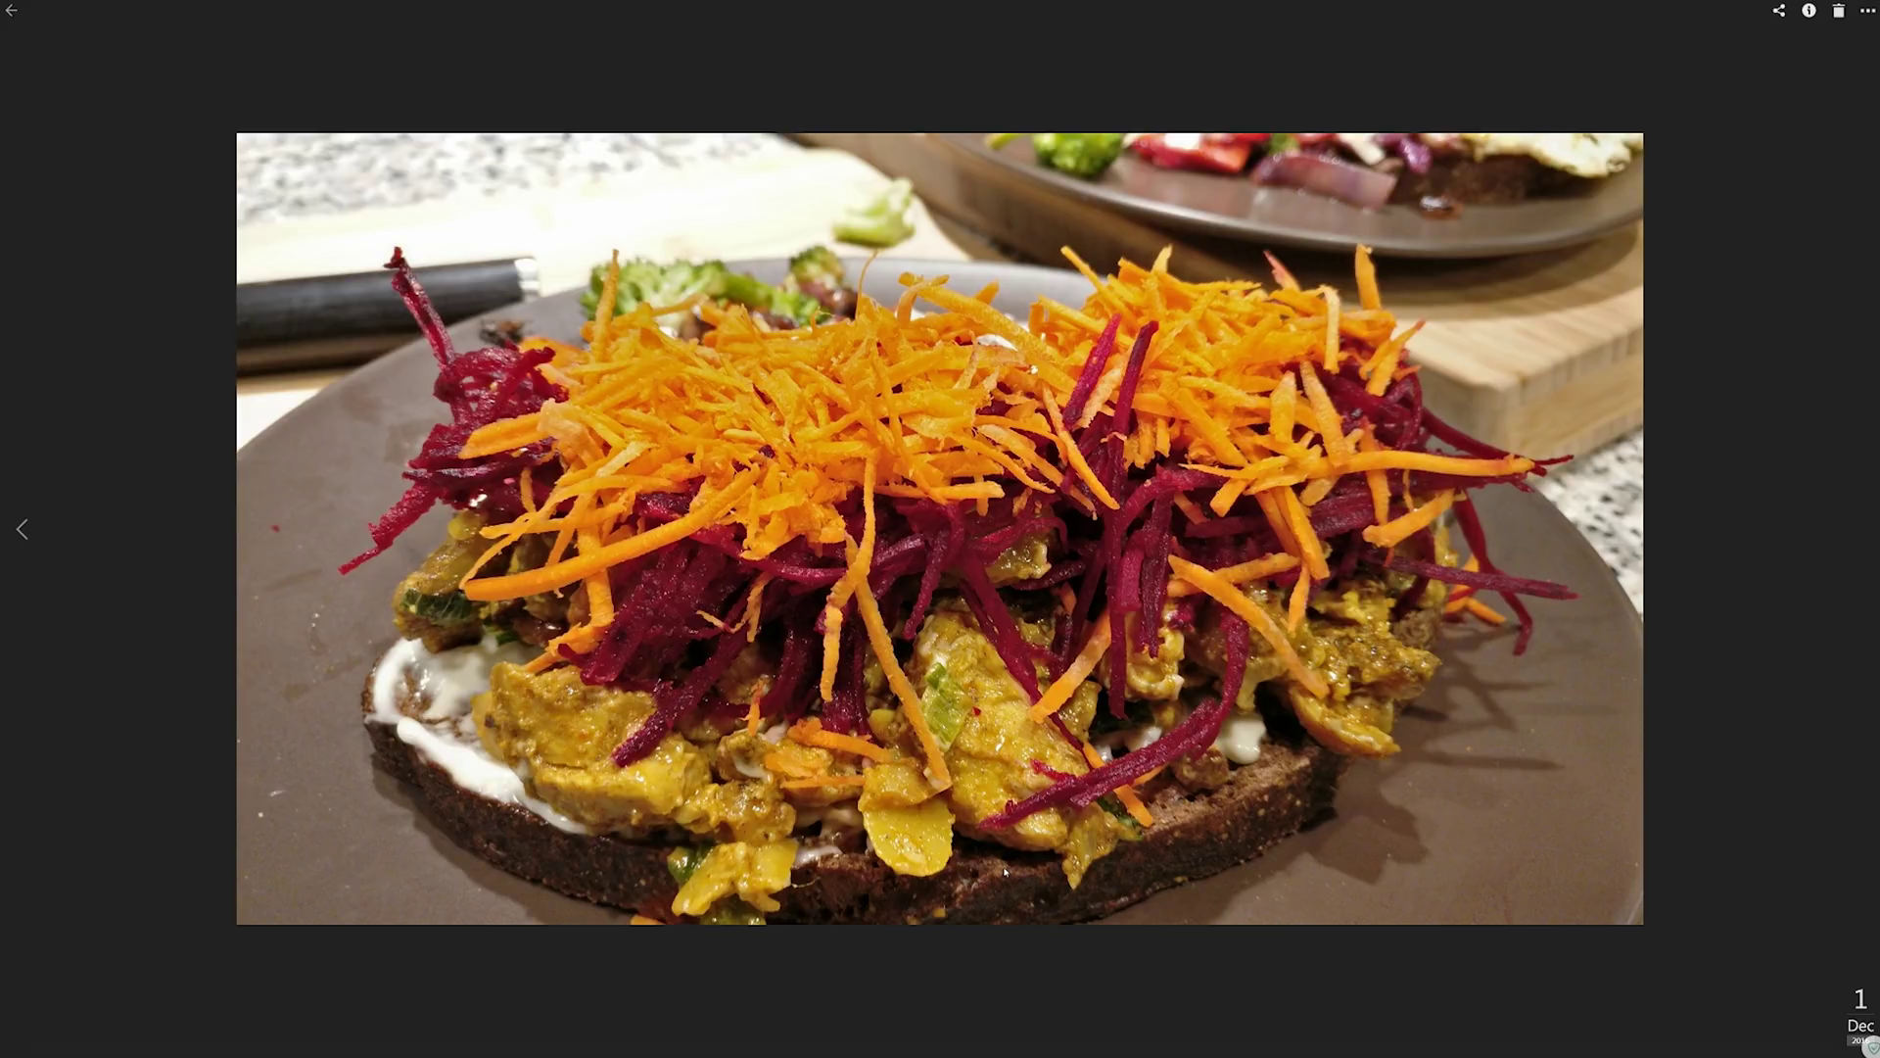
pyautogui.press('Escape')
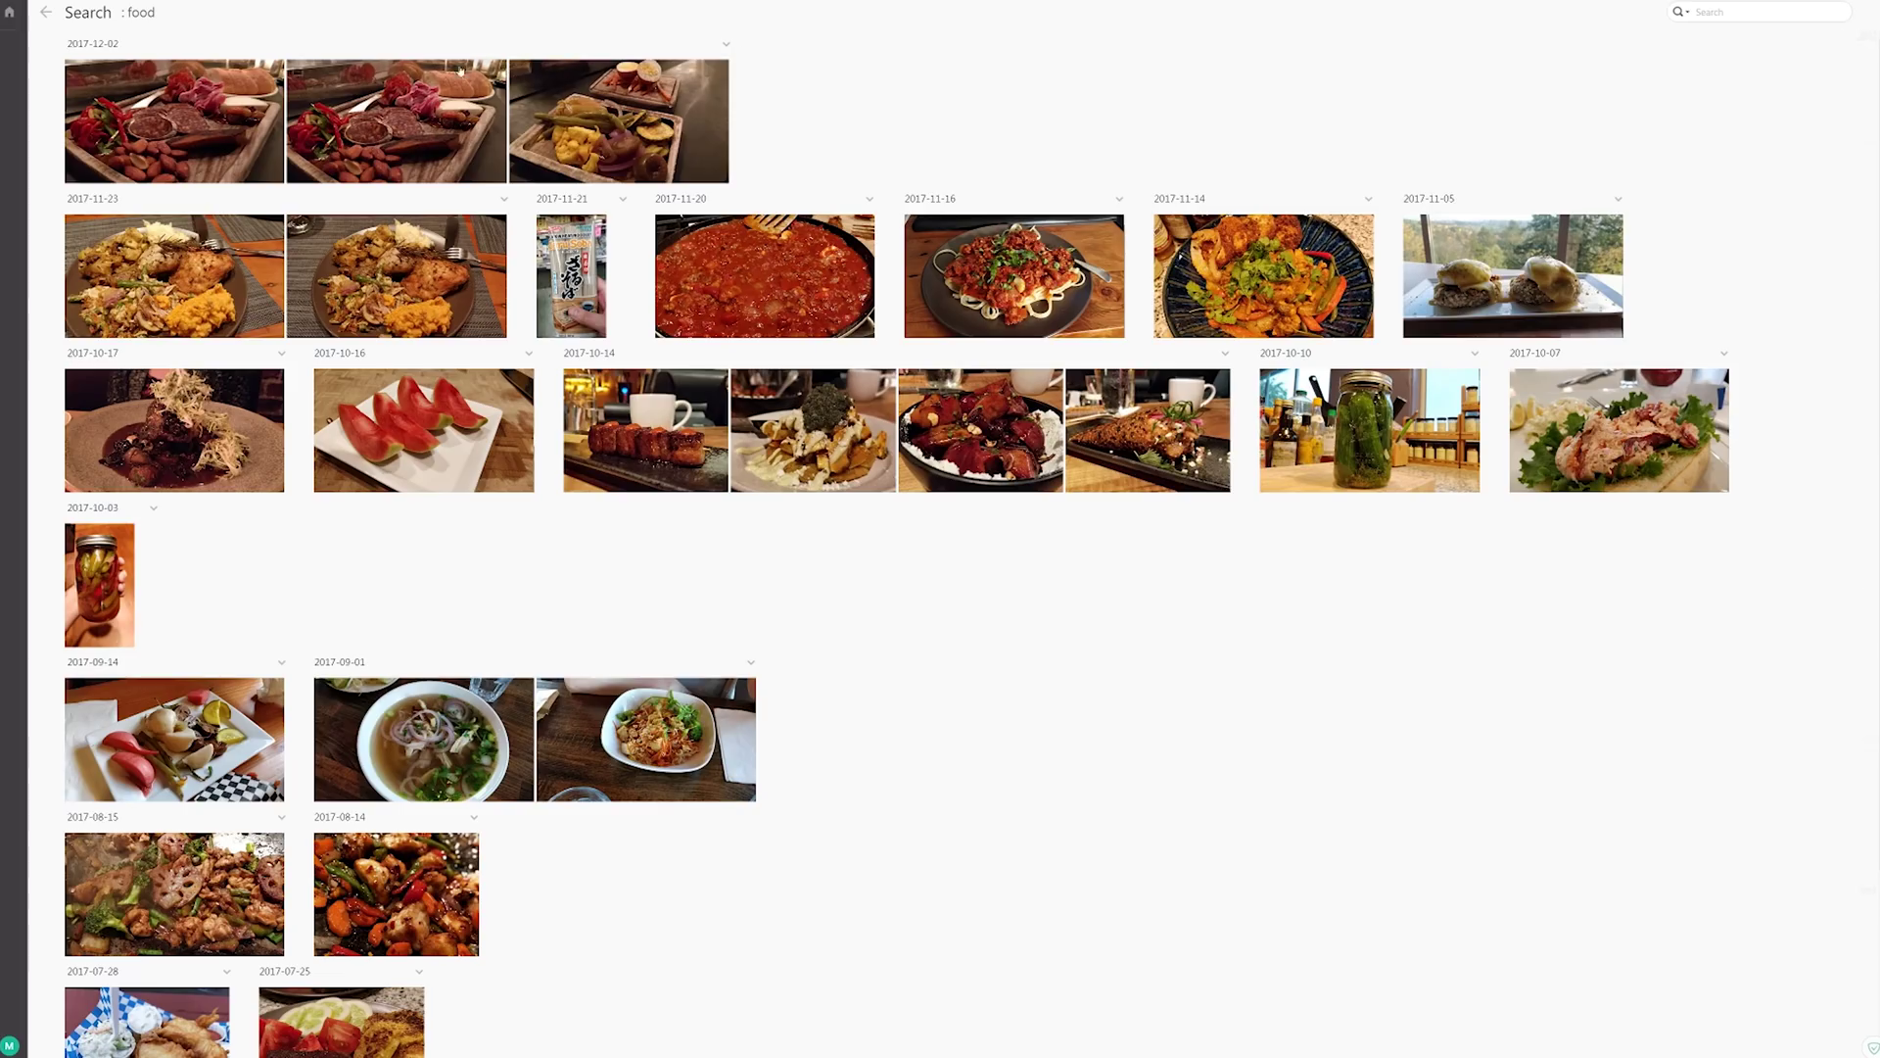
pyautogui.click(47, 12)
# Search for 'scree', page through the Death Adder arcade photos, then close the viewer.
pyautogui.click(1763, 11)
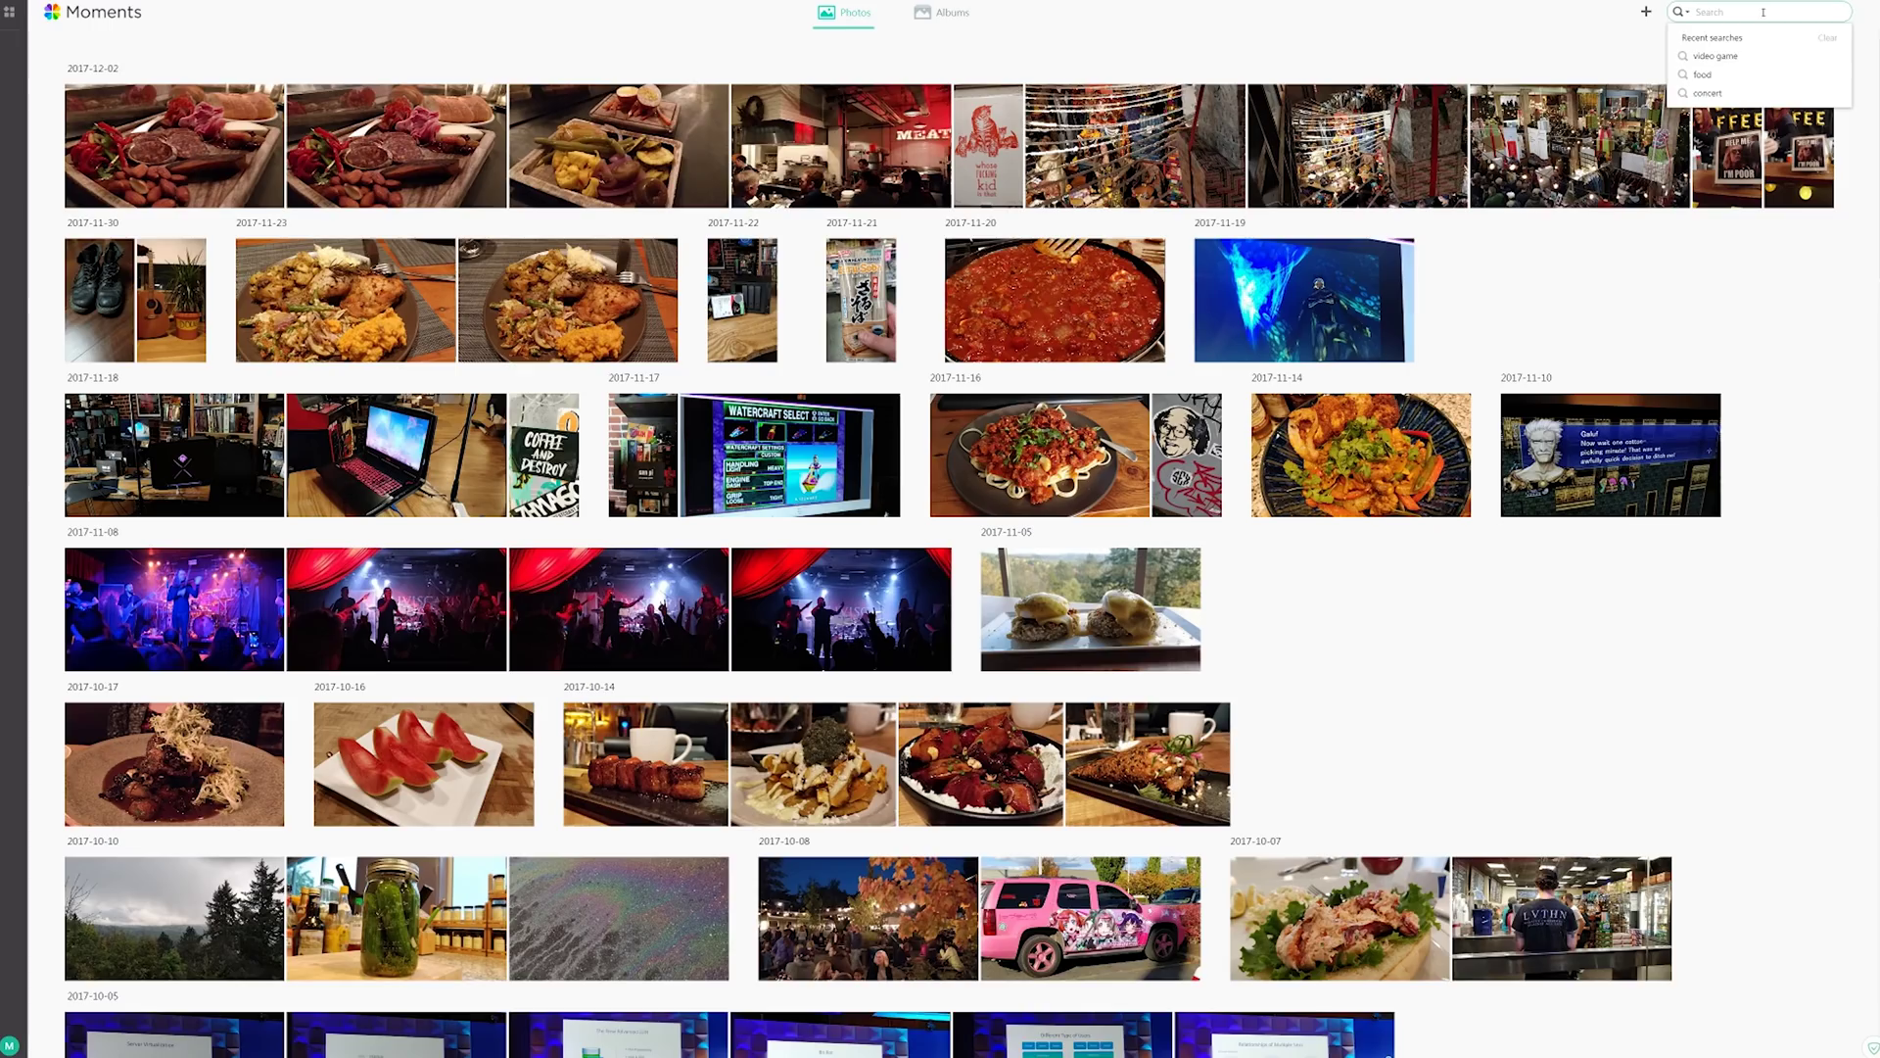
pyautogui.write('screen')
pyautogui.press('Return')
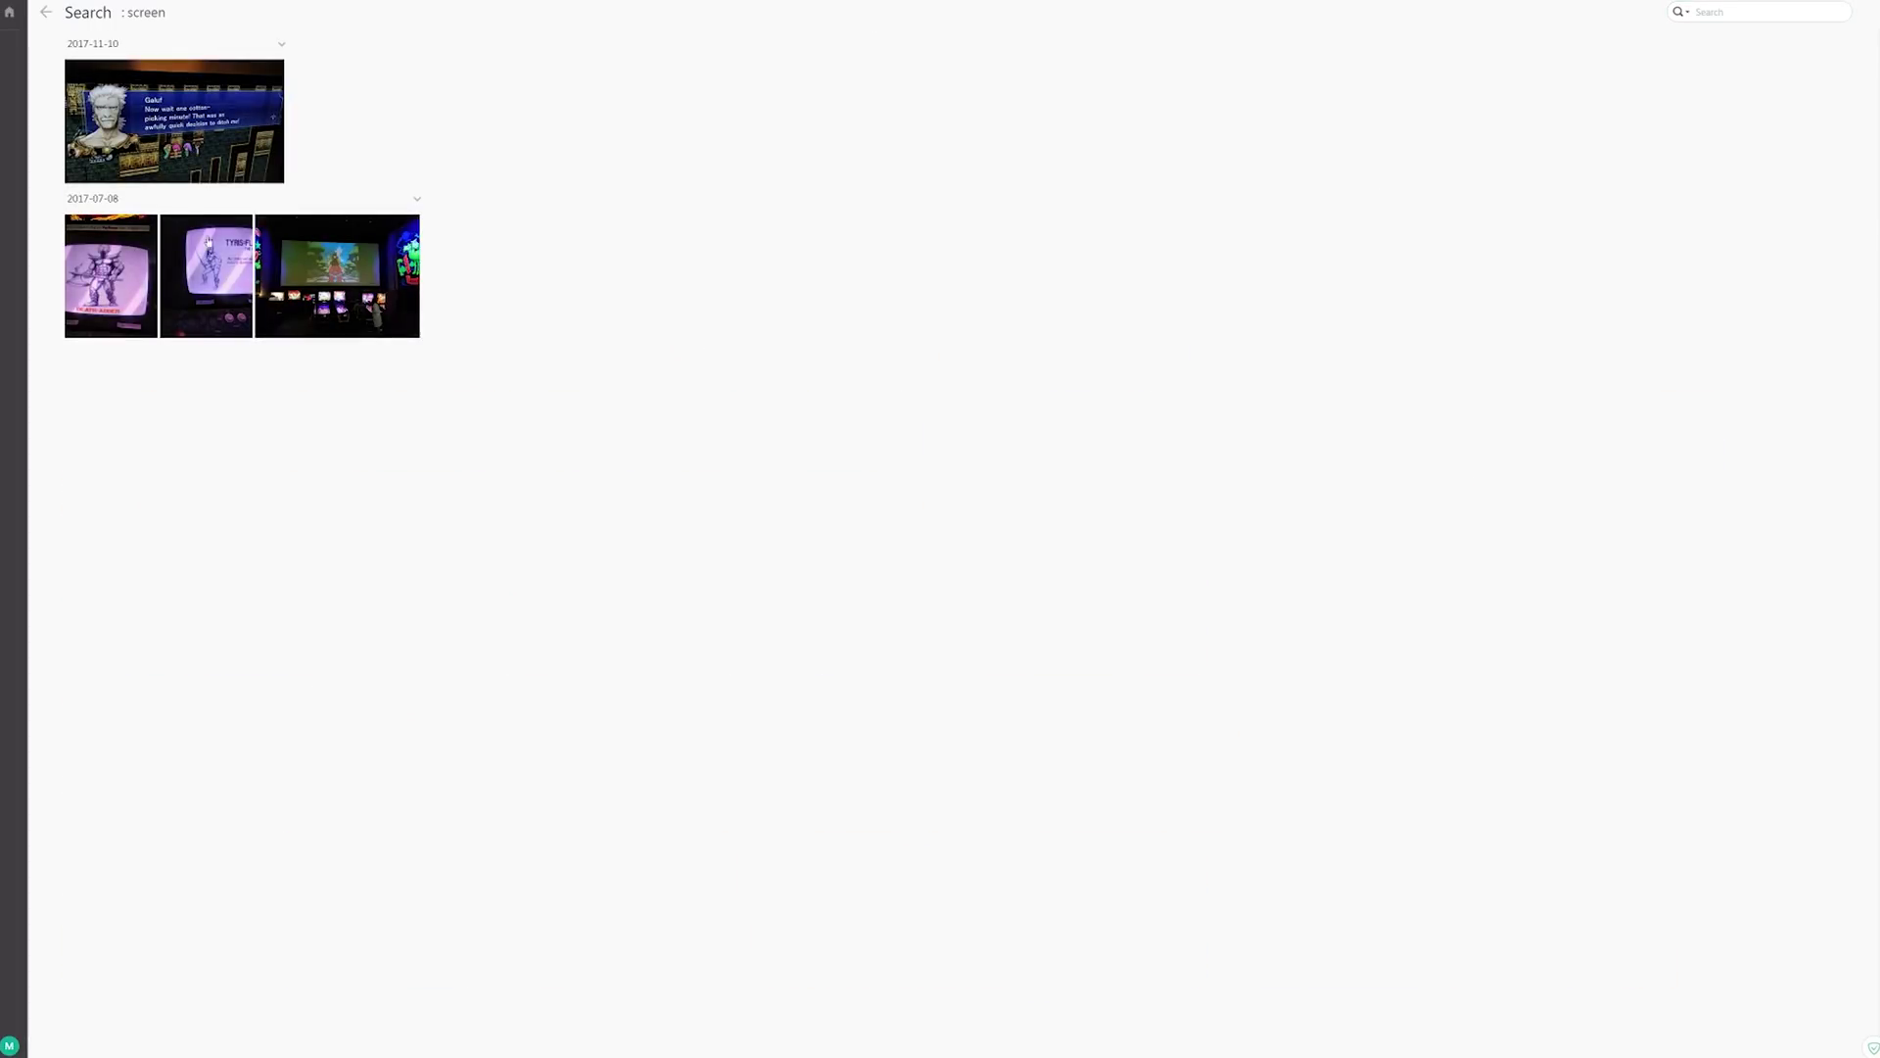
pyautogui.click(111, 279)
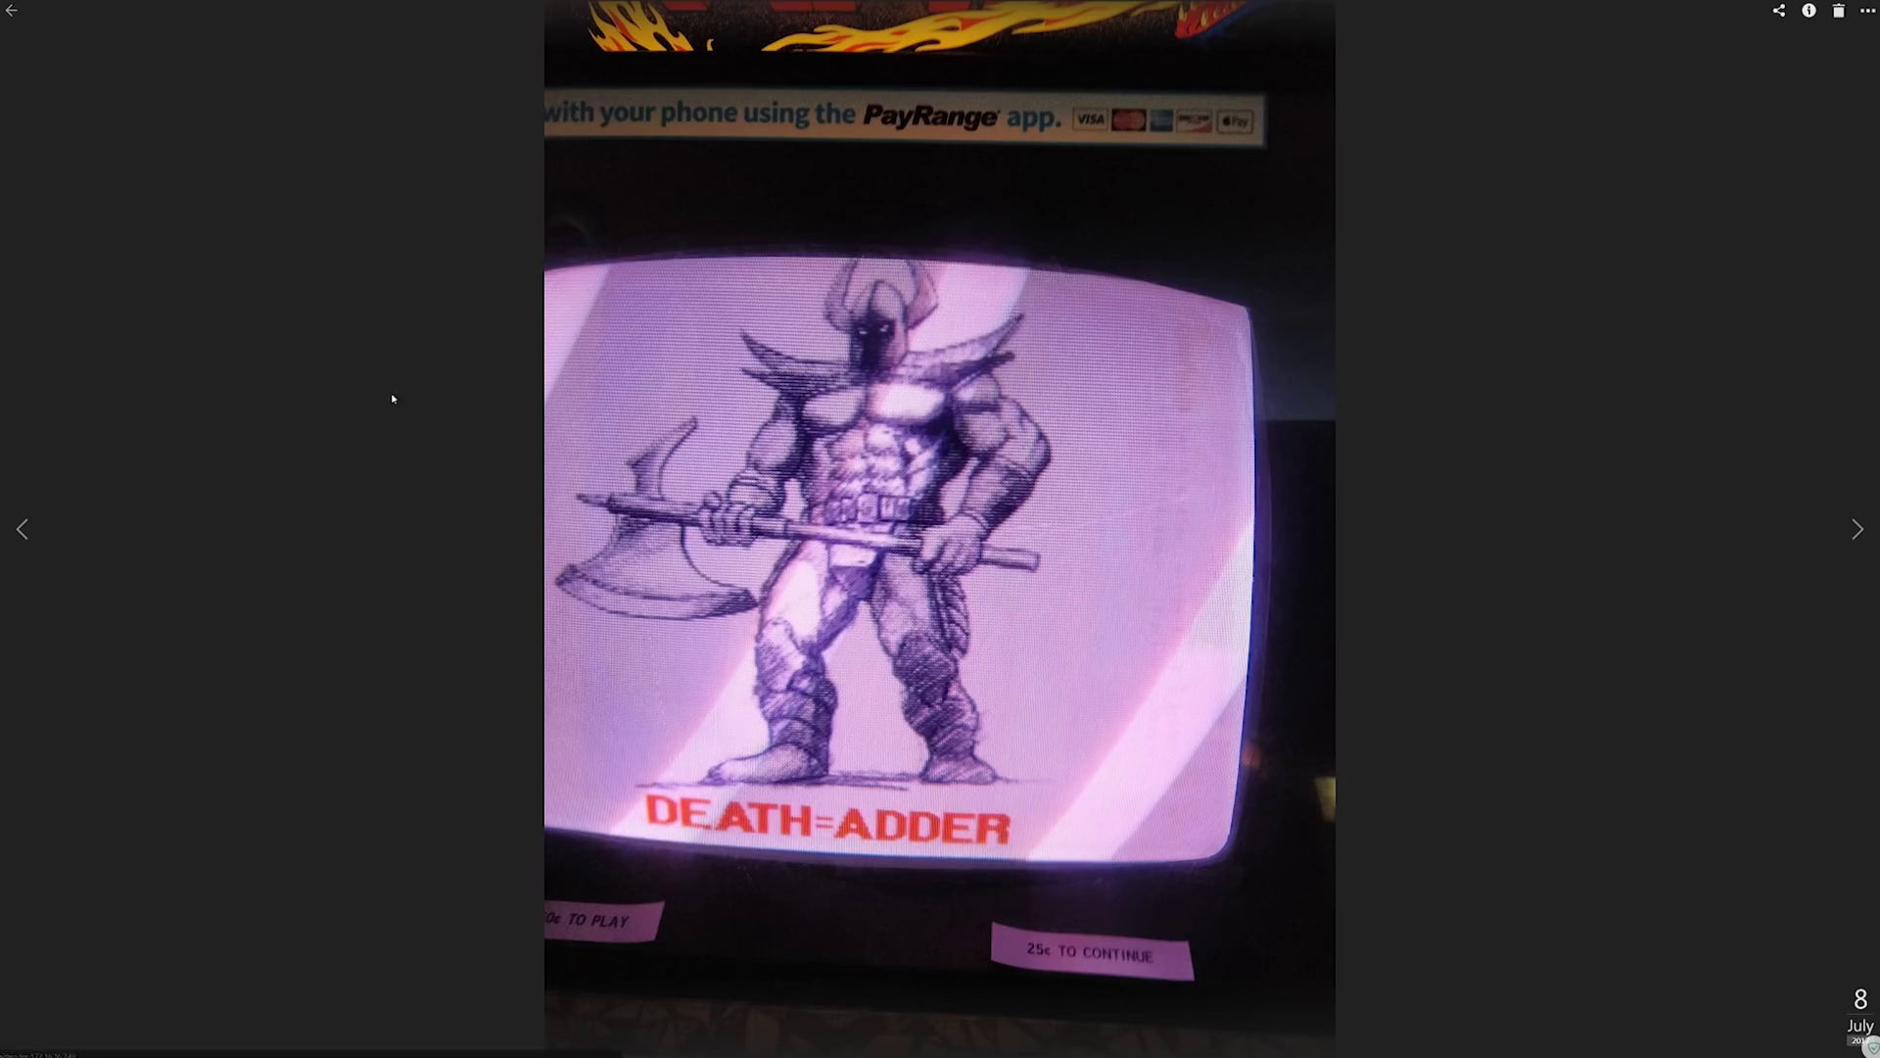
pyautogui.click(1858, 533)
pyautogui.click(1858, 533)
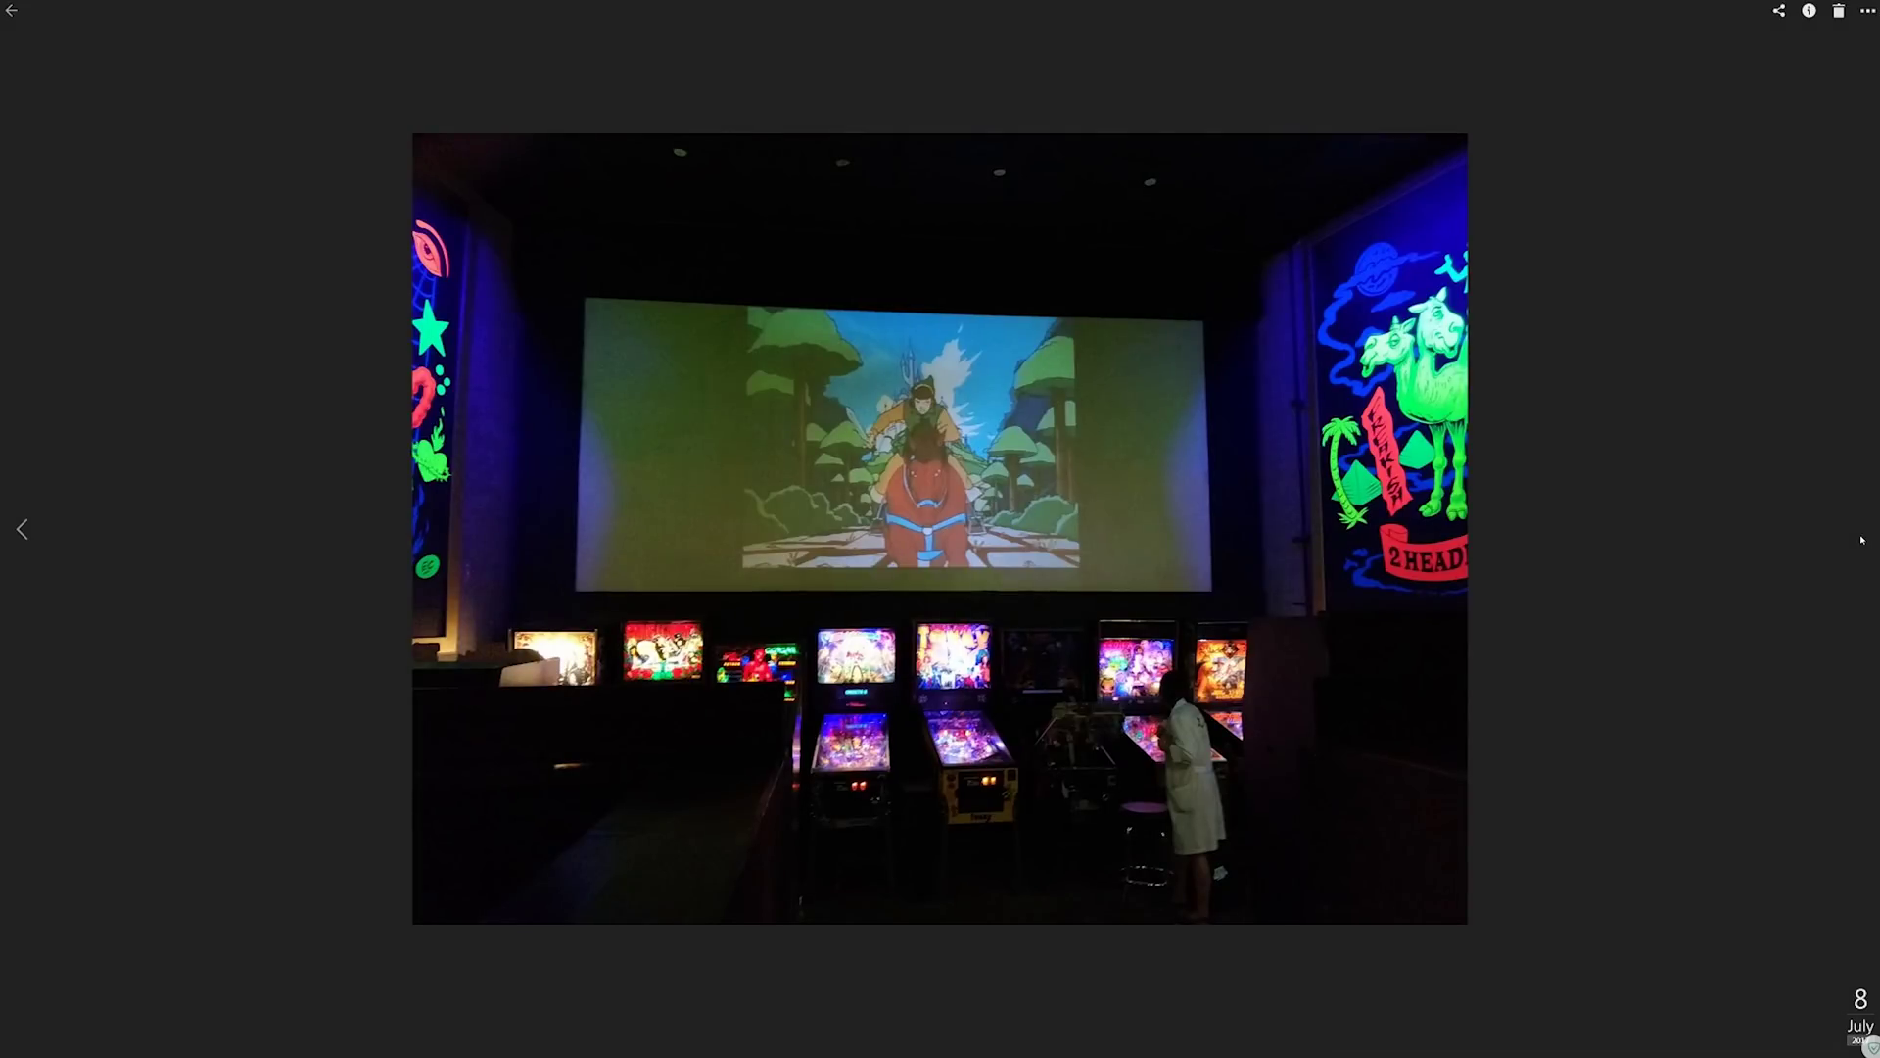
pyautogui.click(12, 10)
pyautogui.click(9, 16)
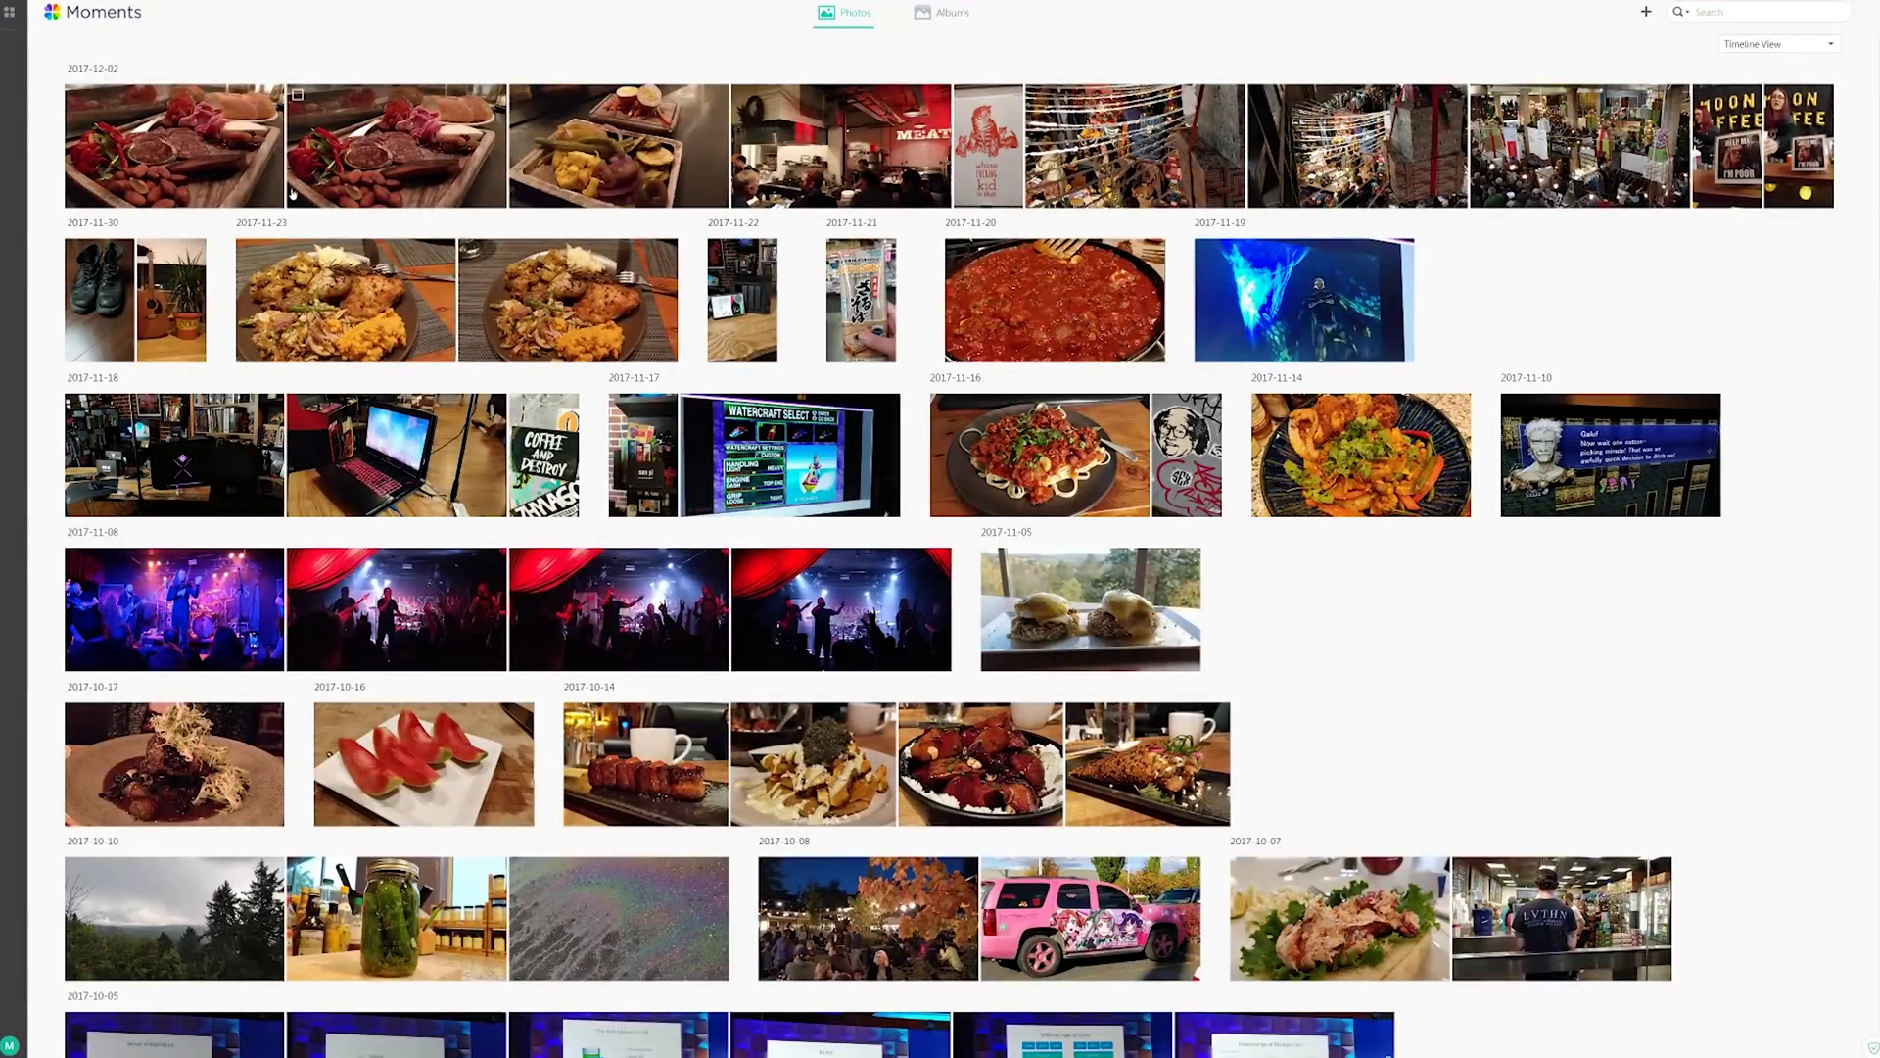
# Scroll the Moments photo timeline down and back up.
pyautogui.scroll(-20, 333, 172)
pyautogui.scroll(5, 574, 624)
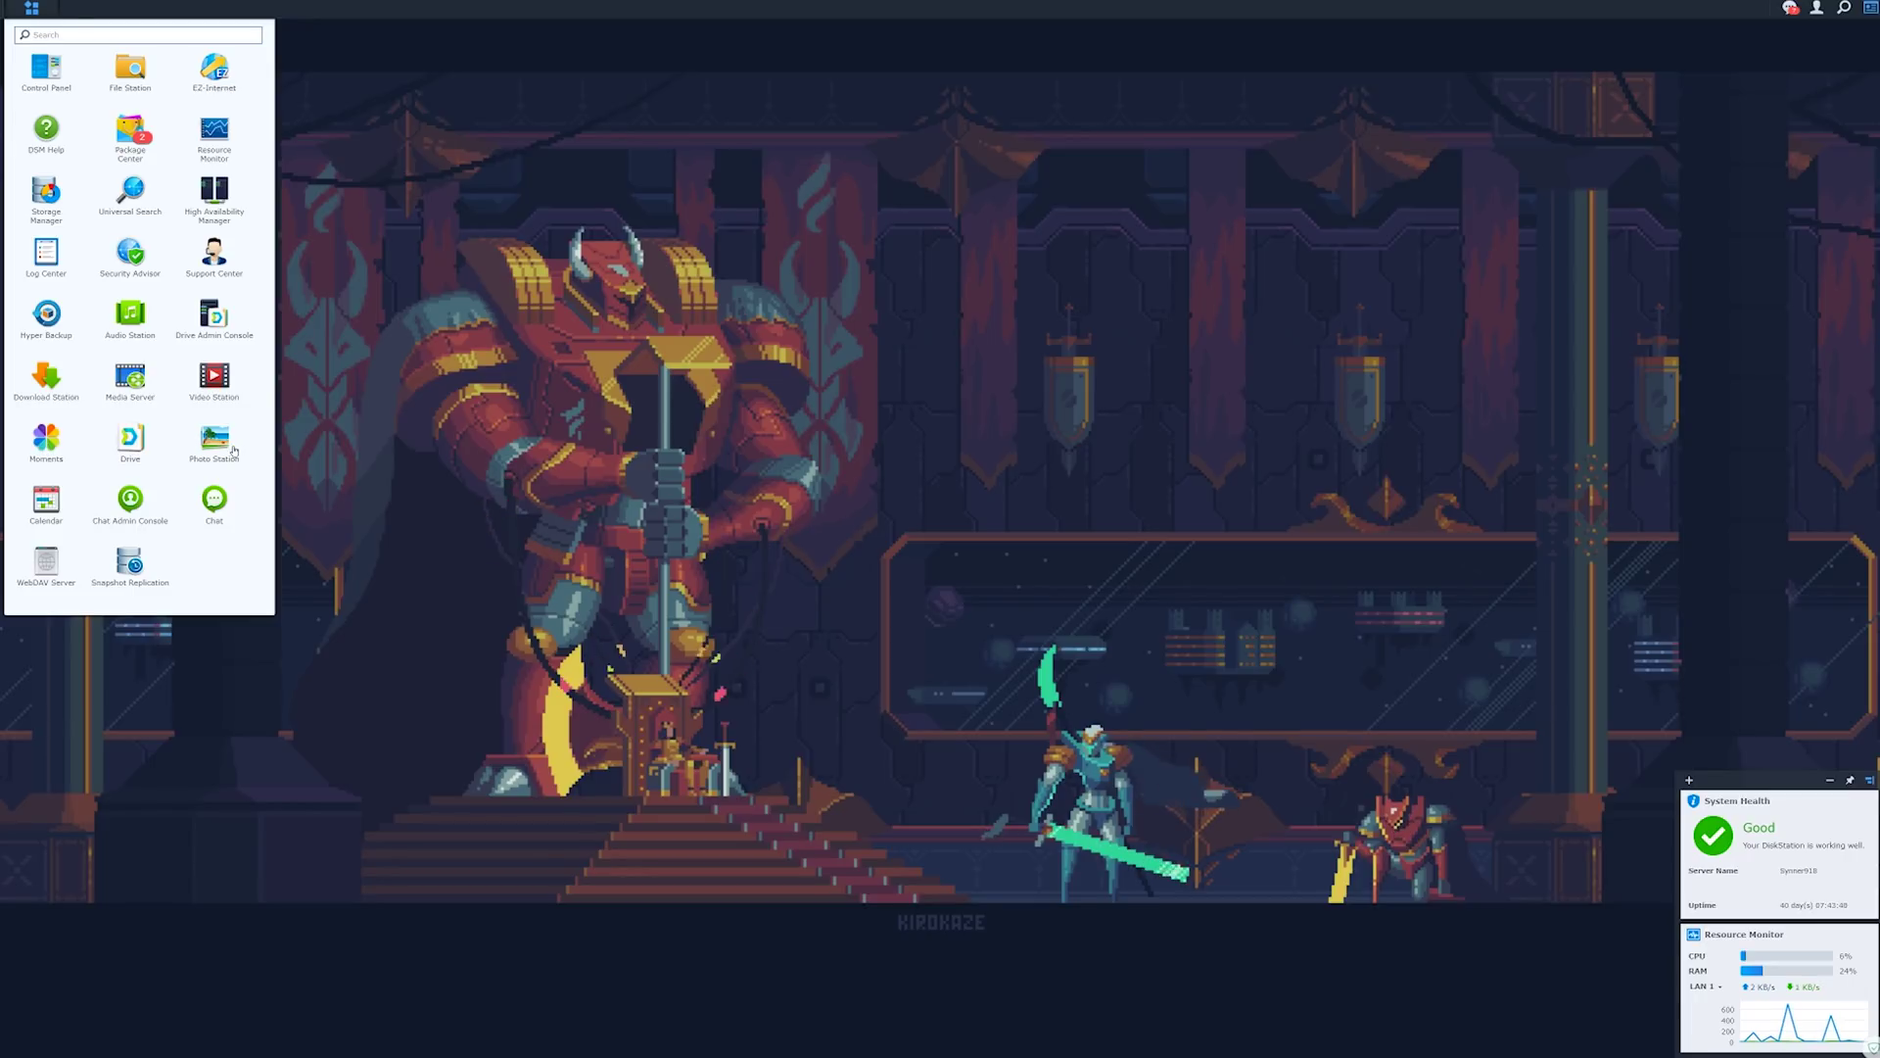
# Open the pickles photo and enable a public share link for it.
pyautogui.click(49, 437)
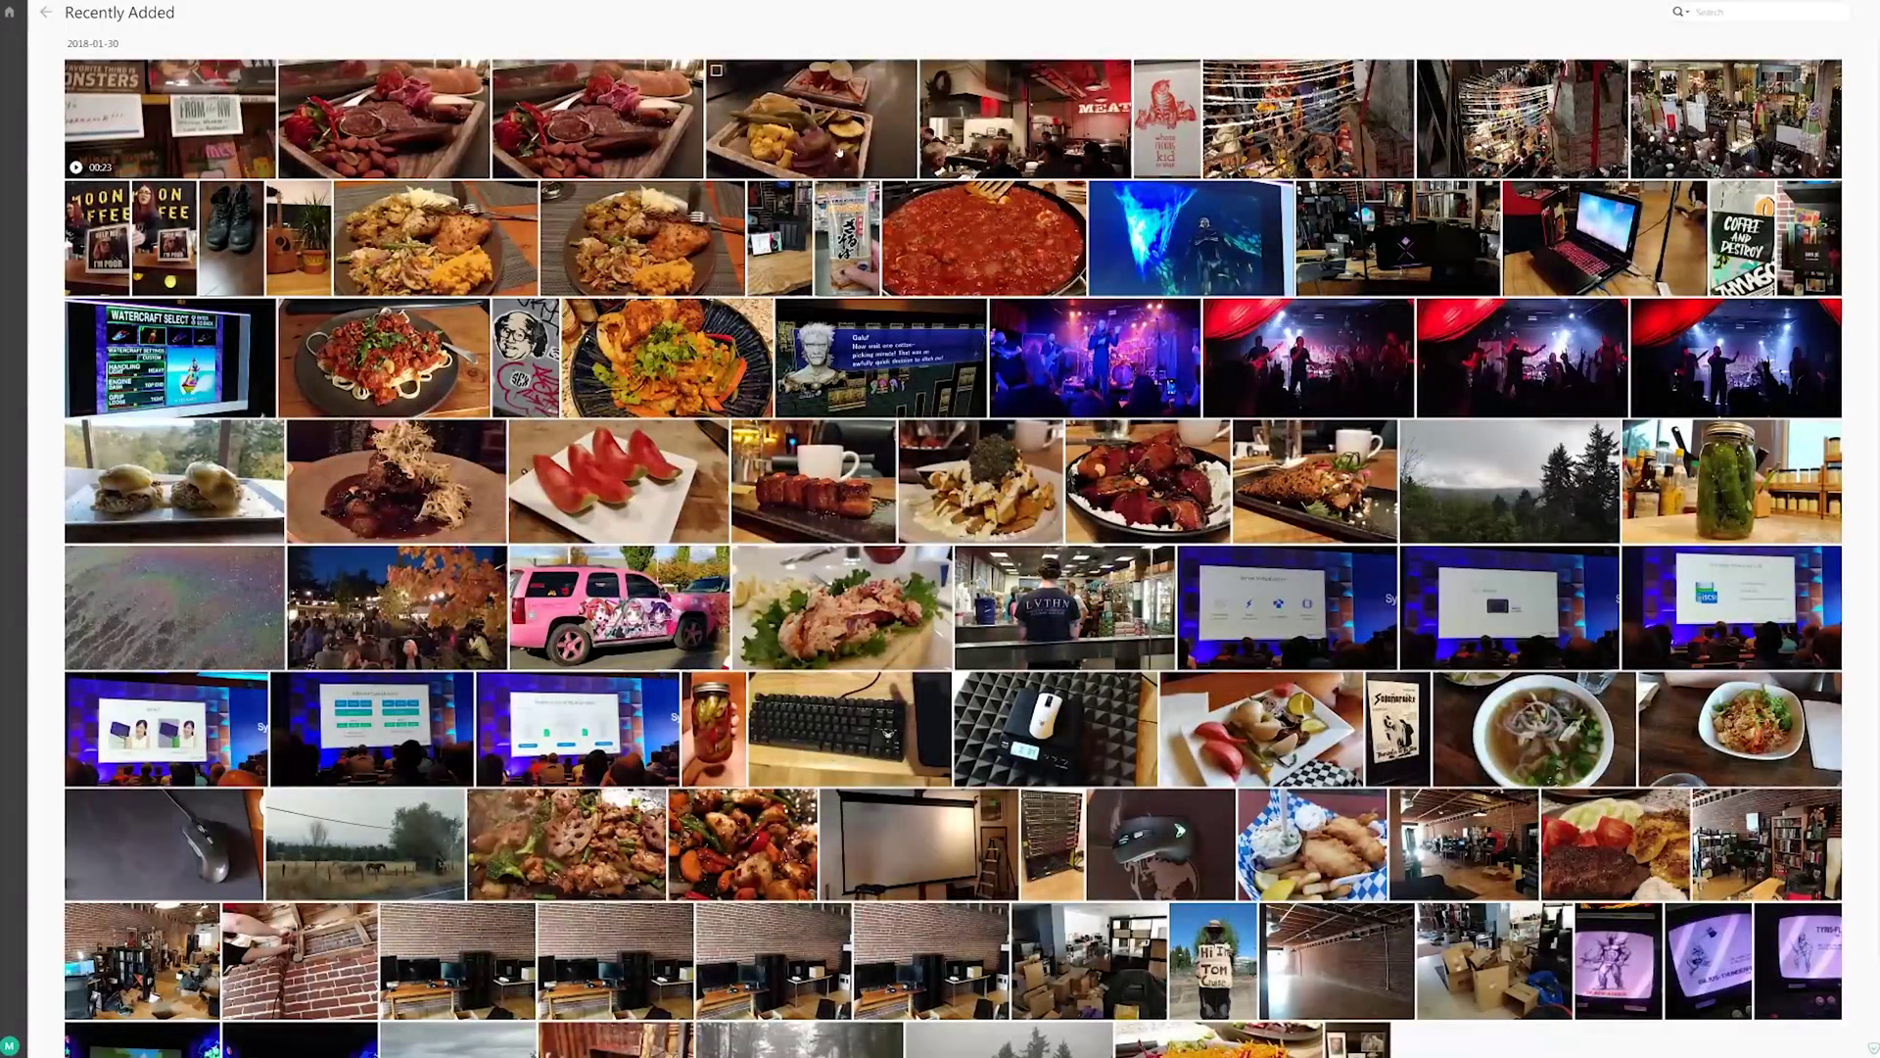
pyautogui.click(876, 167)
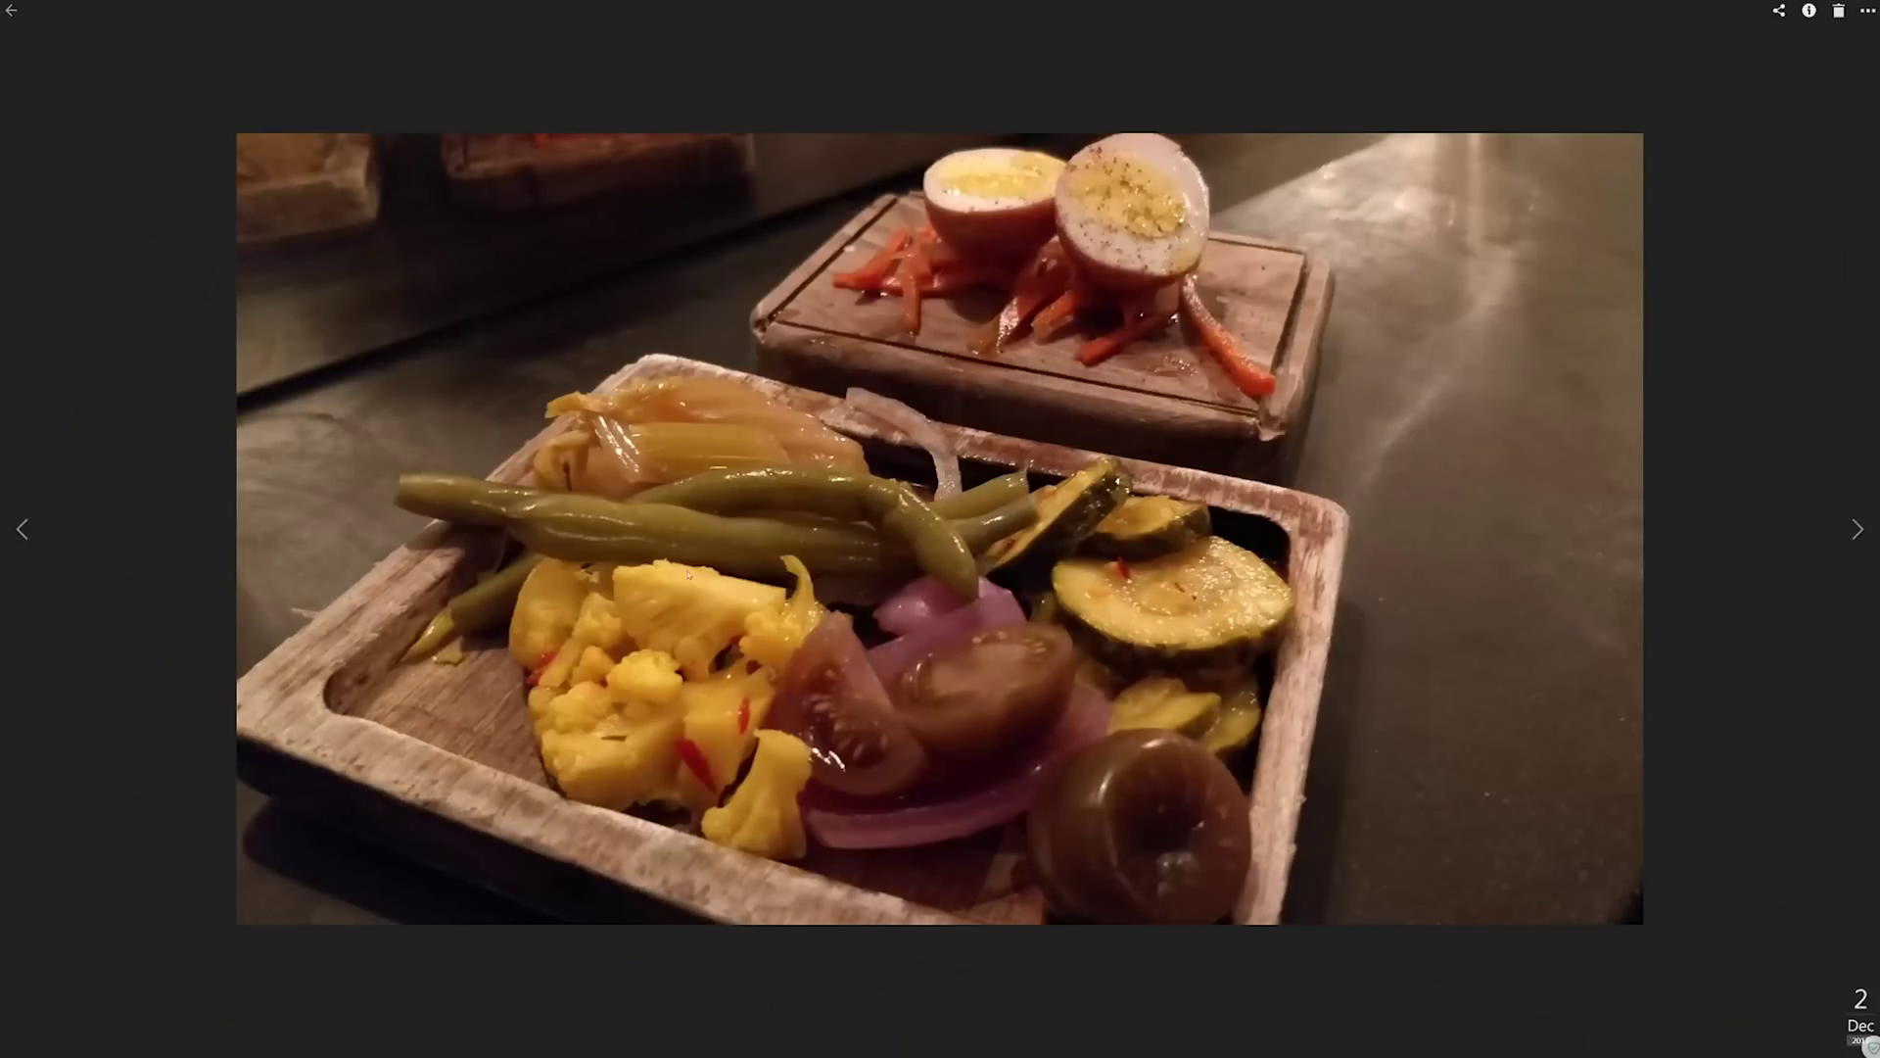
pyautogui.rightClick(909, 534)
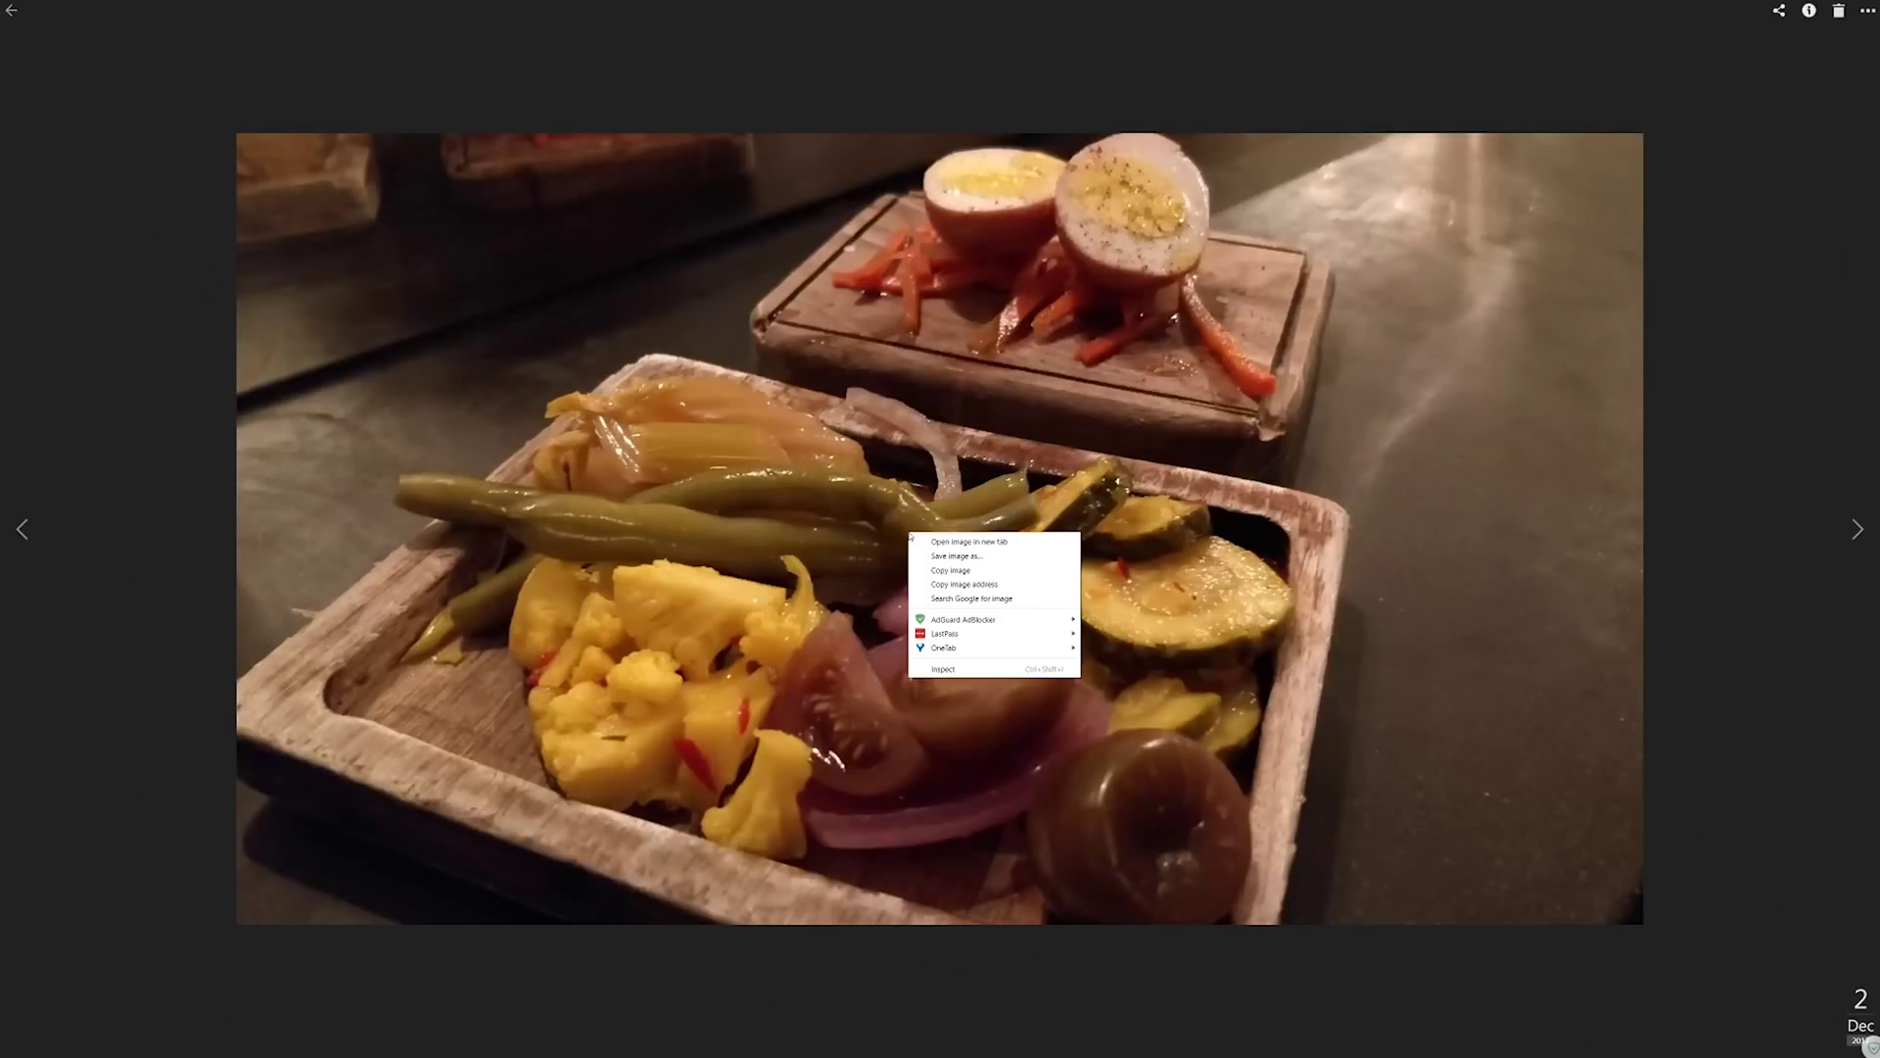
pyautogui.click(1771, 170)
pyautogui.click(1778, 11)
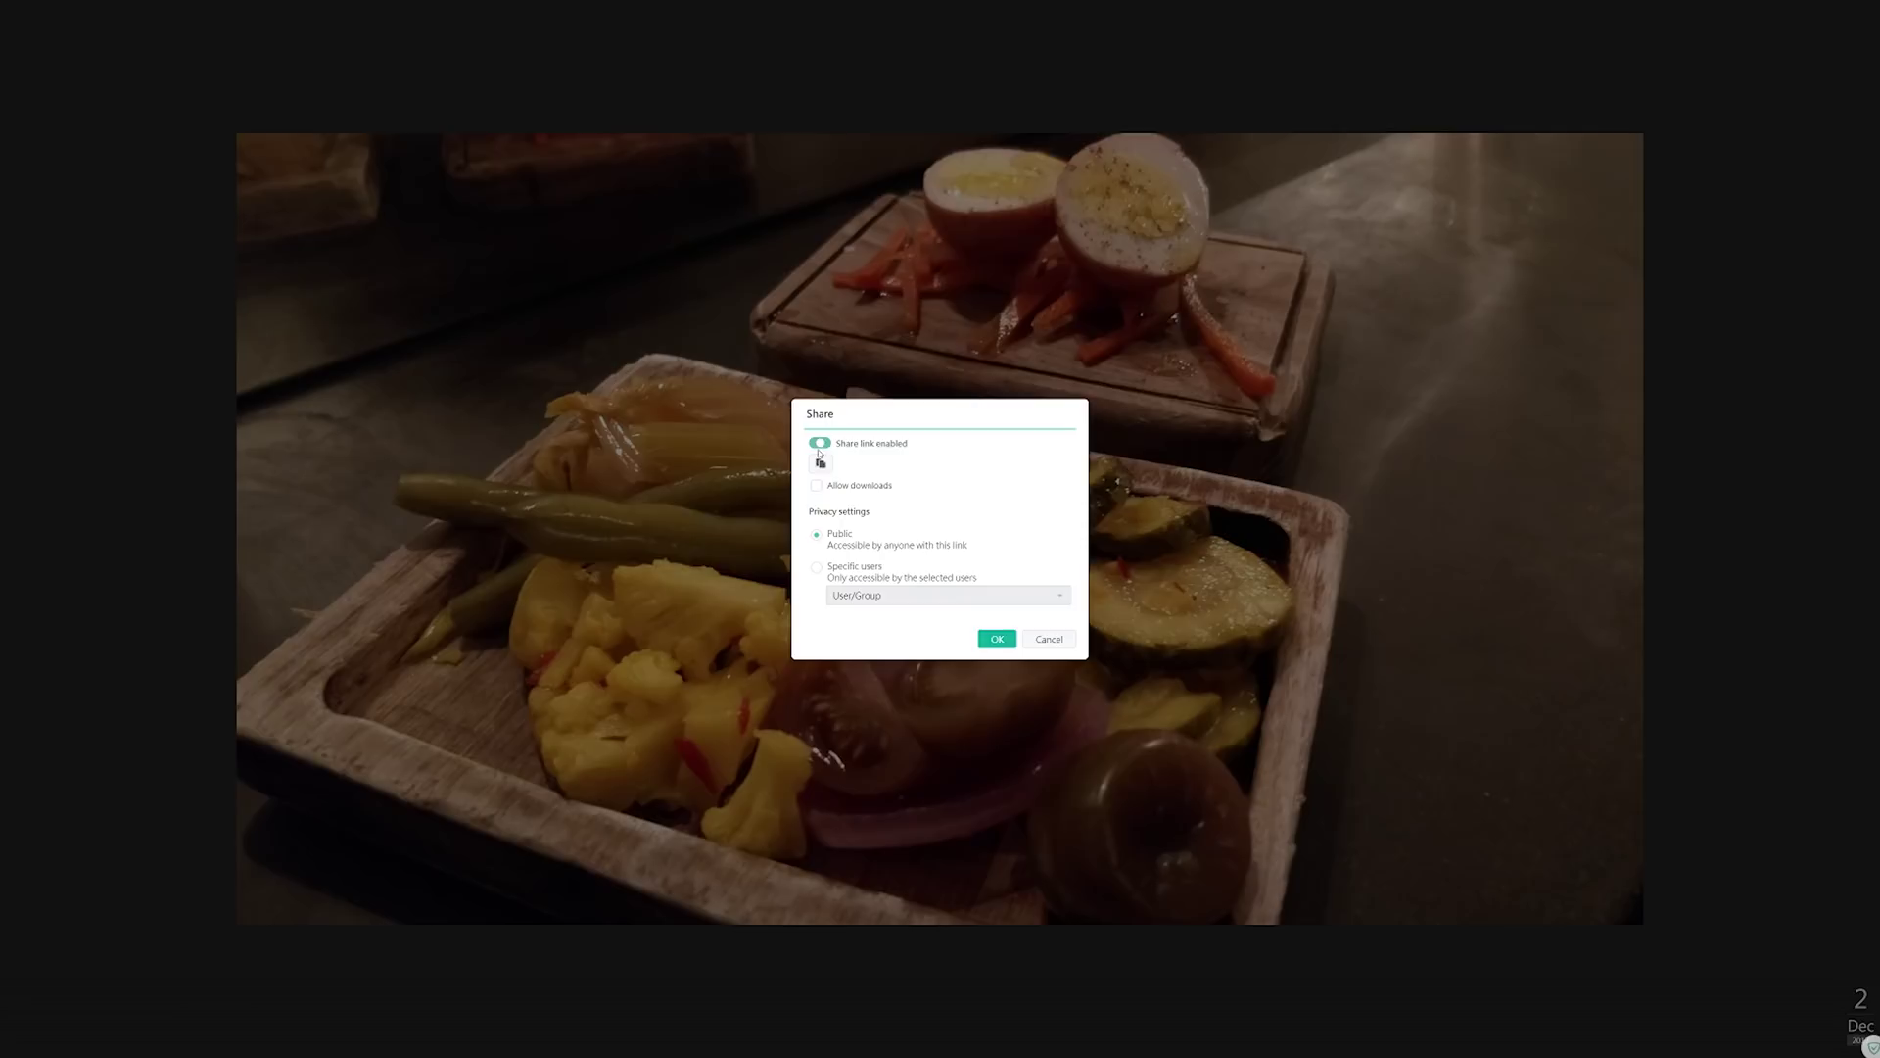
pyautogui.click(825, 444)
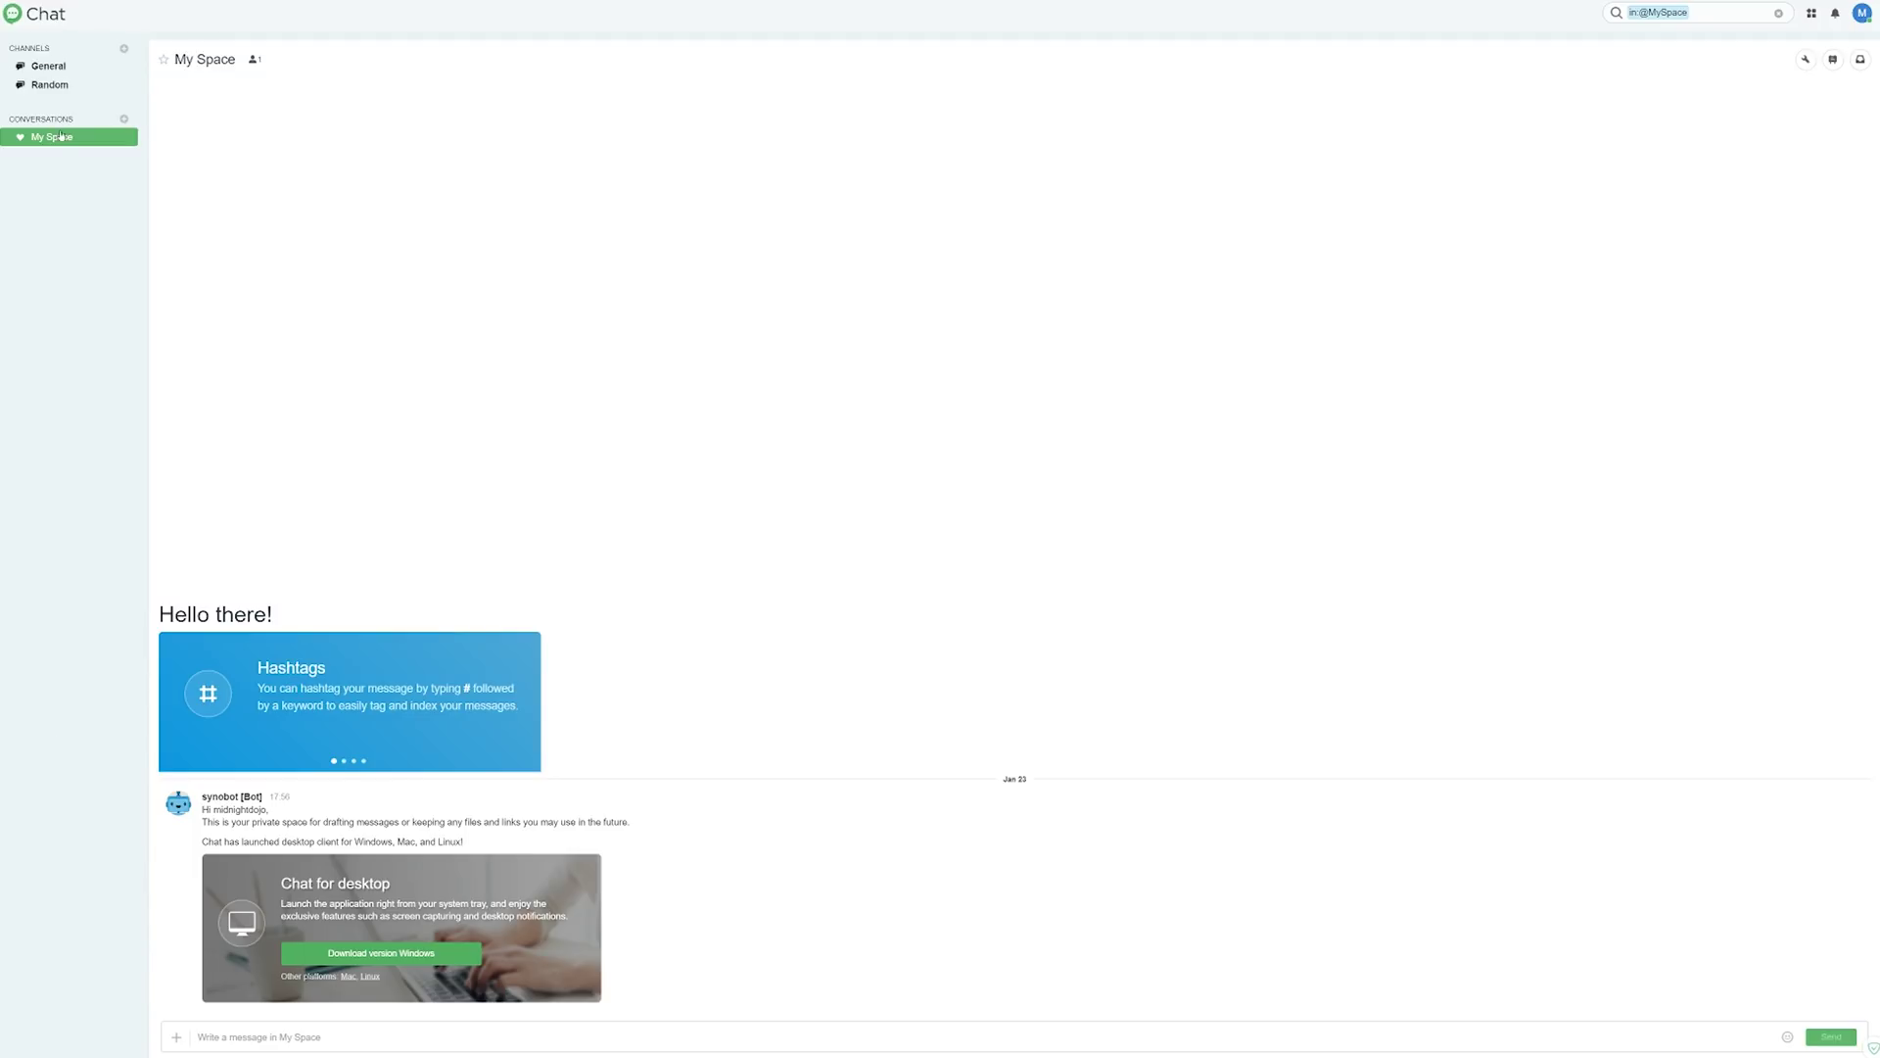
# In the General channel, post a comment on the uploaded mug image.
pyautogui.click(49, 67)
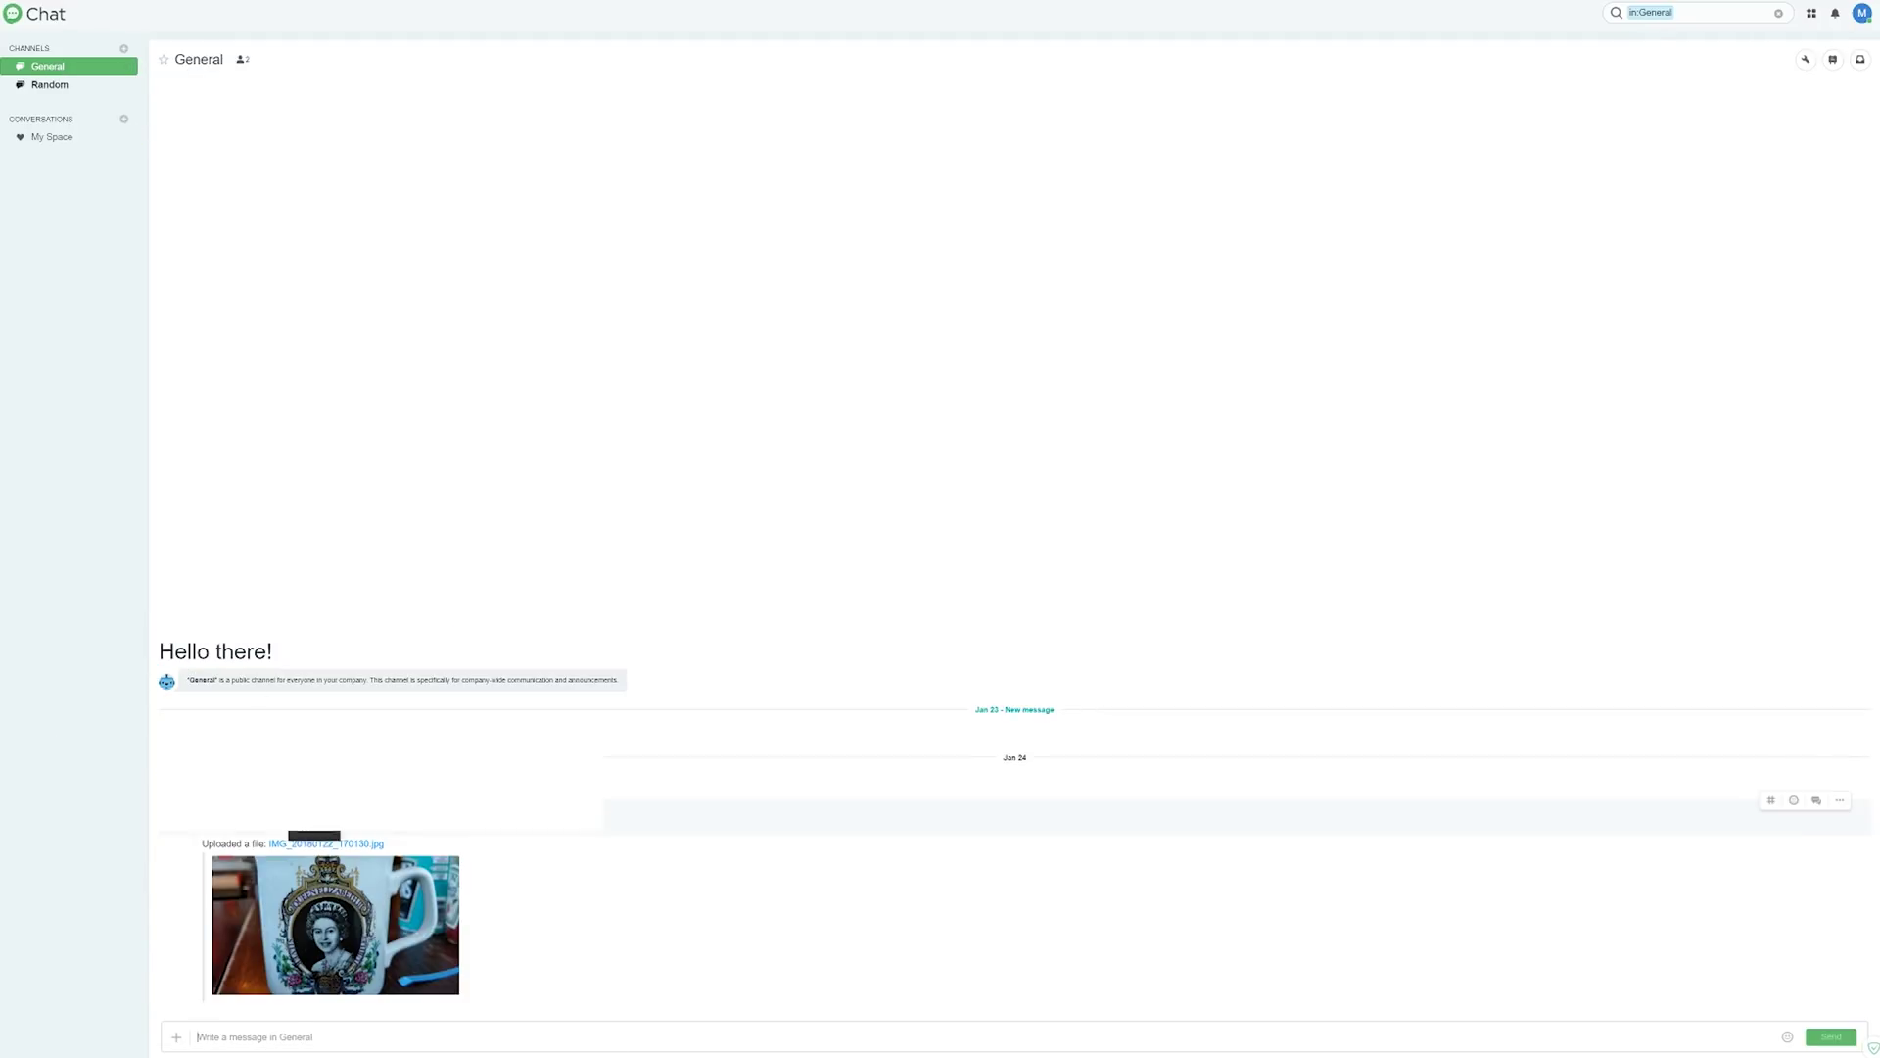
pyautogui.moveTo(367, 861)
pyautogui.click(1819, 835)
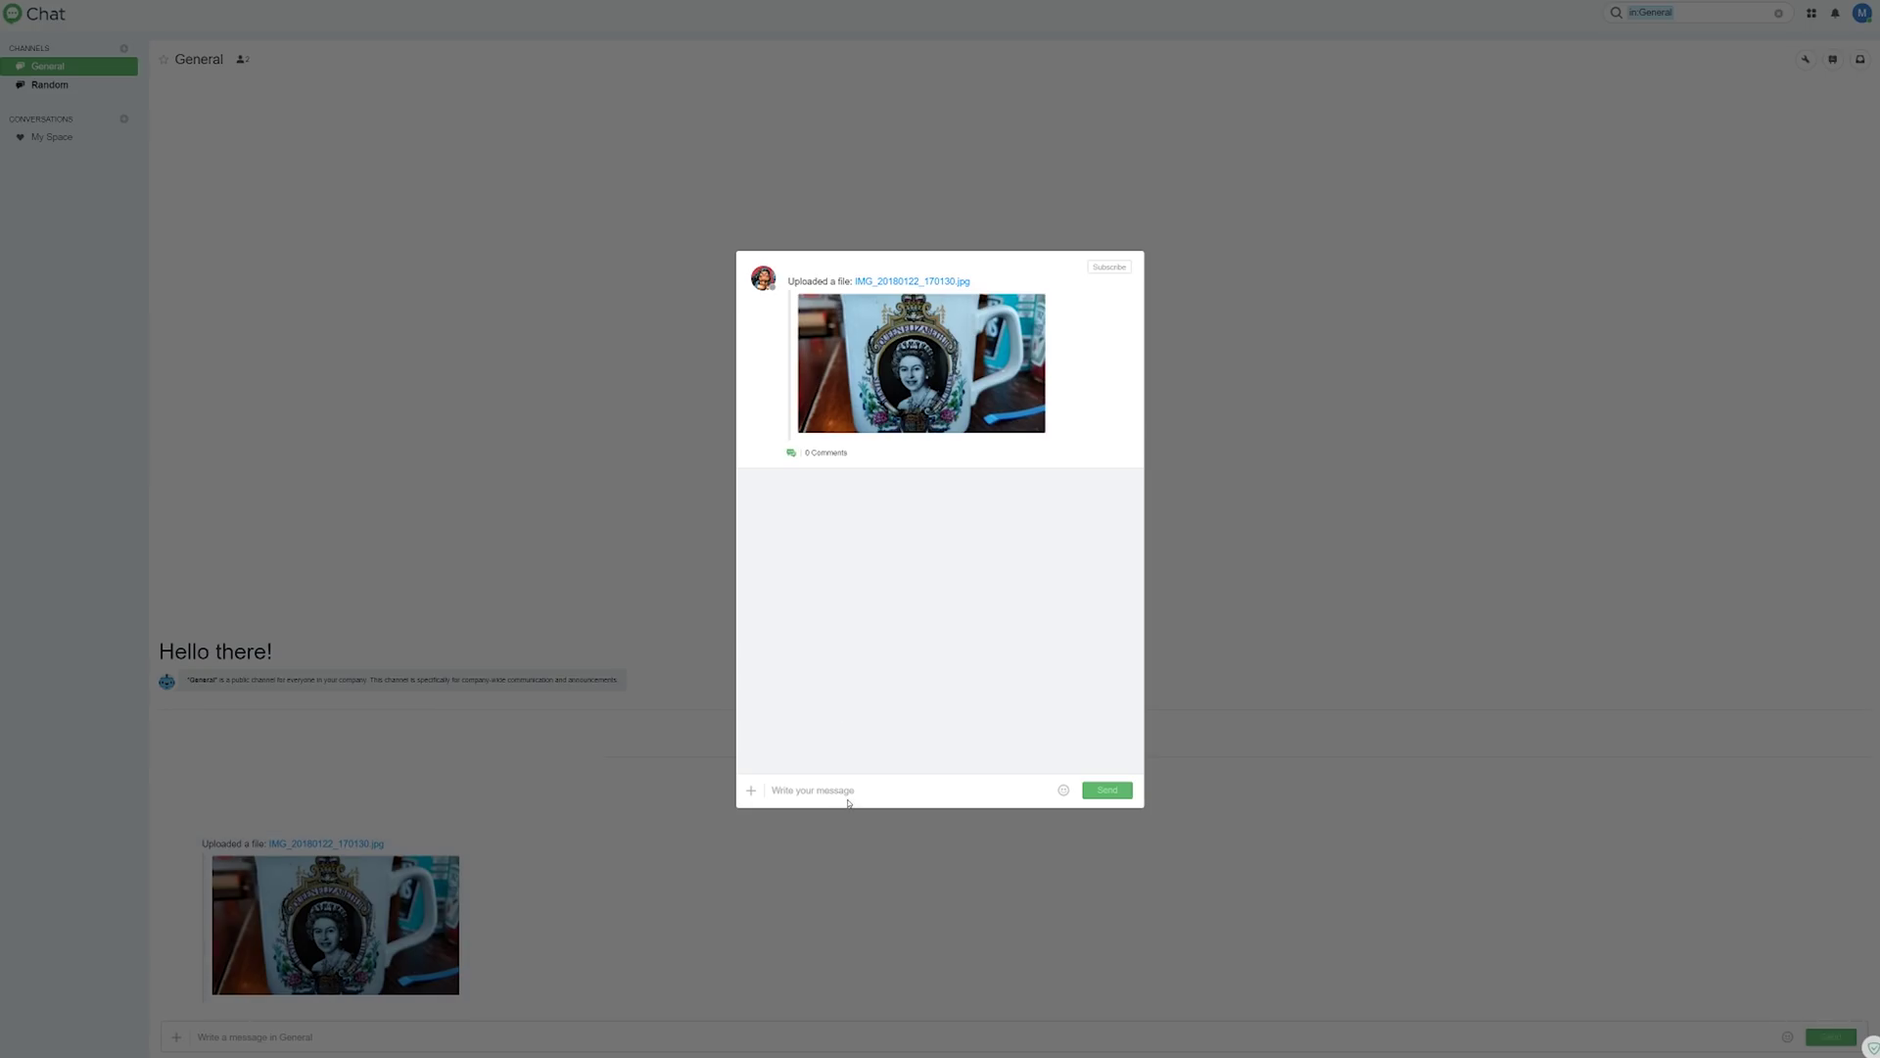
pyautogui.click(616, 619)
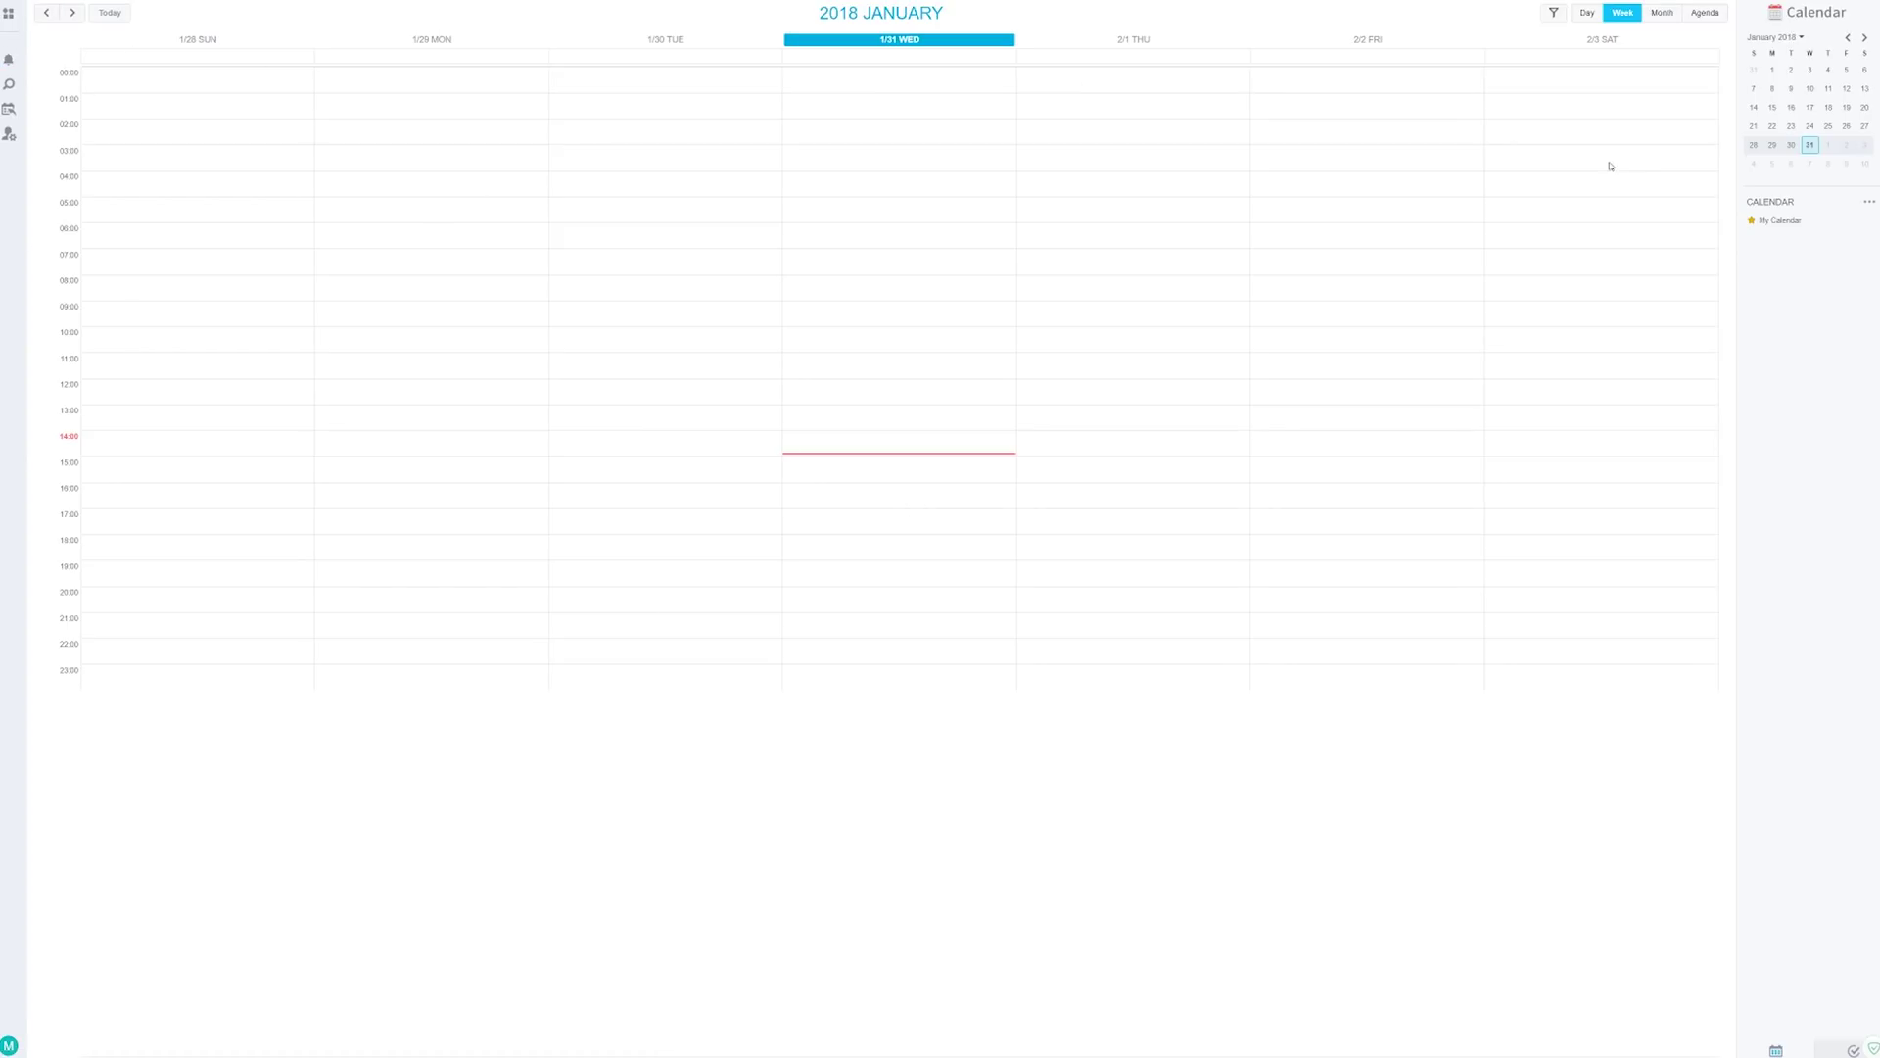
pyautogui.click(1587, 13)
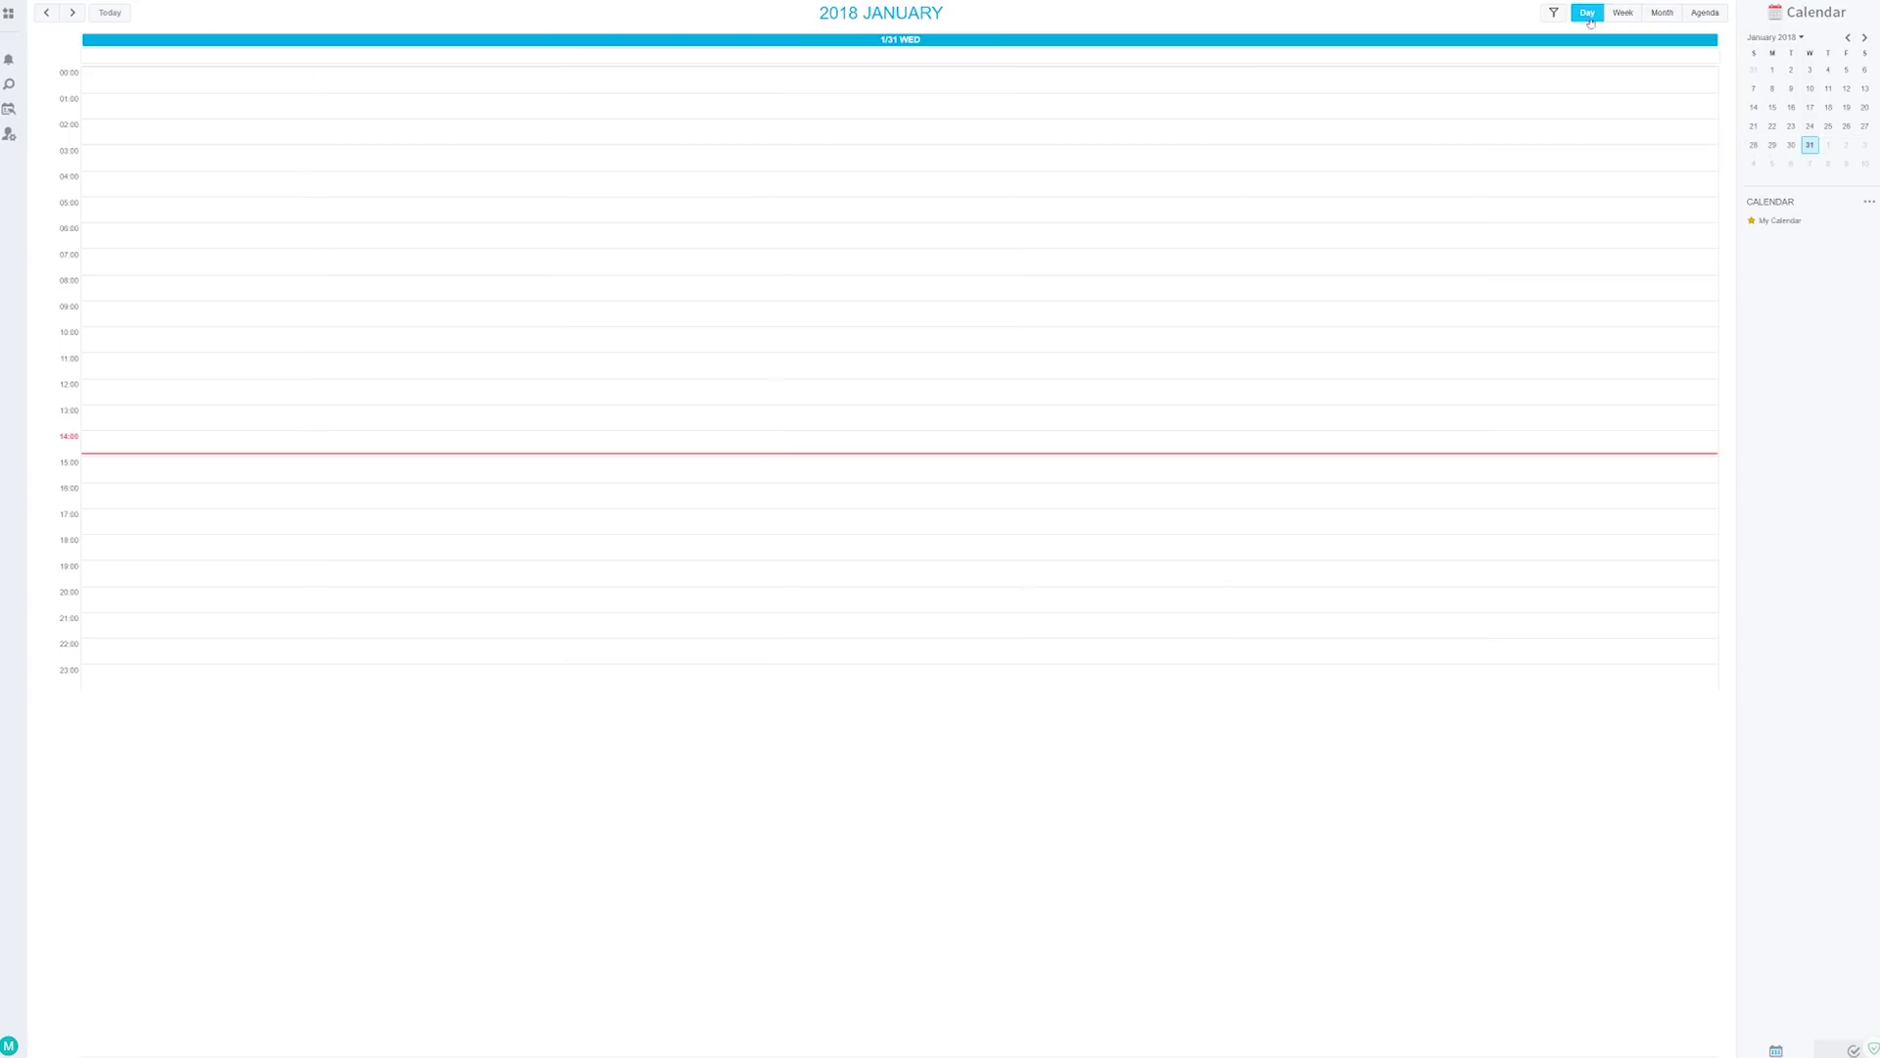
pyautogui.click(1661, 14)
pyautogui.click(1705, 12)
pyautogui.click(1587, 16)
pyautogui.click(1558, 15)
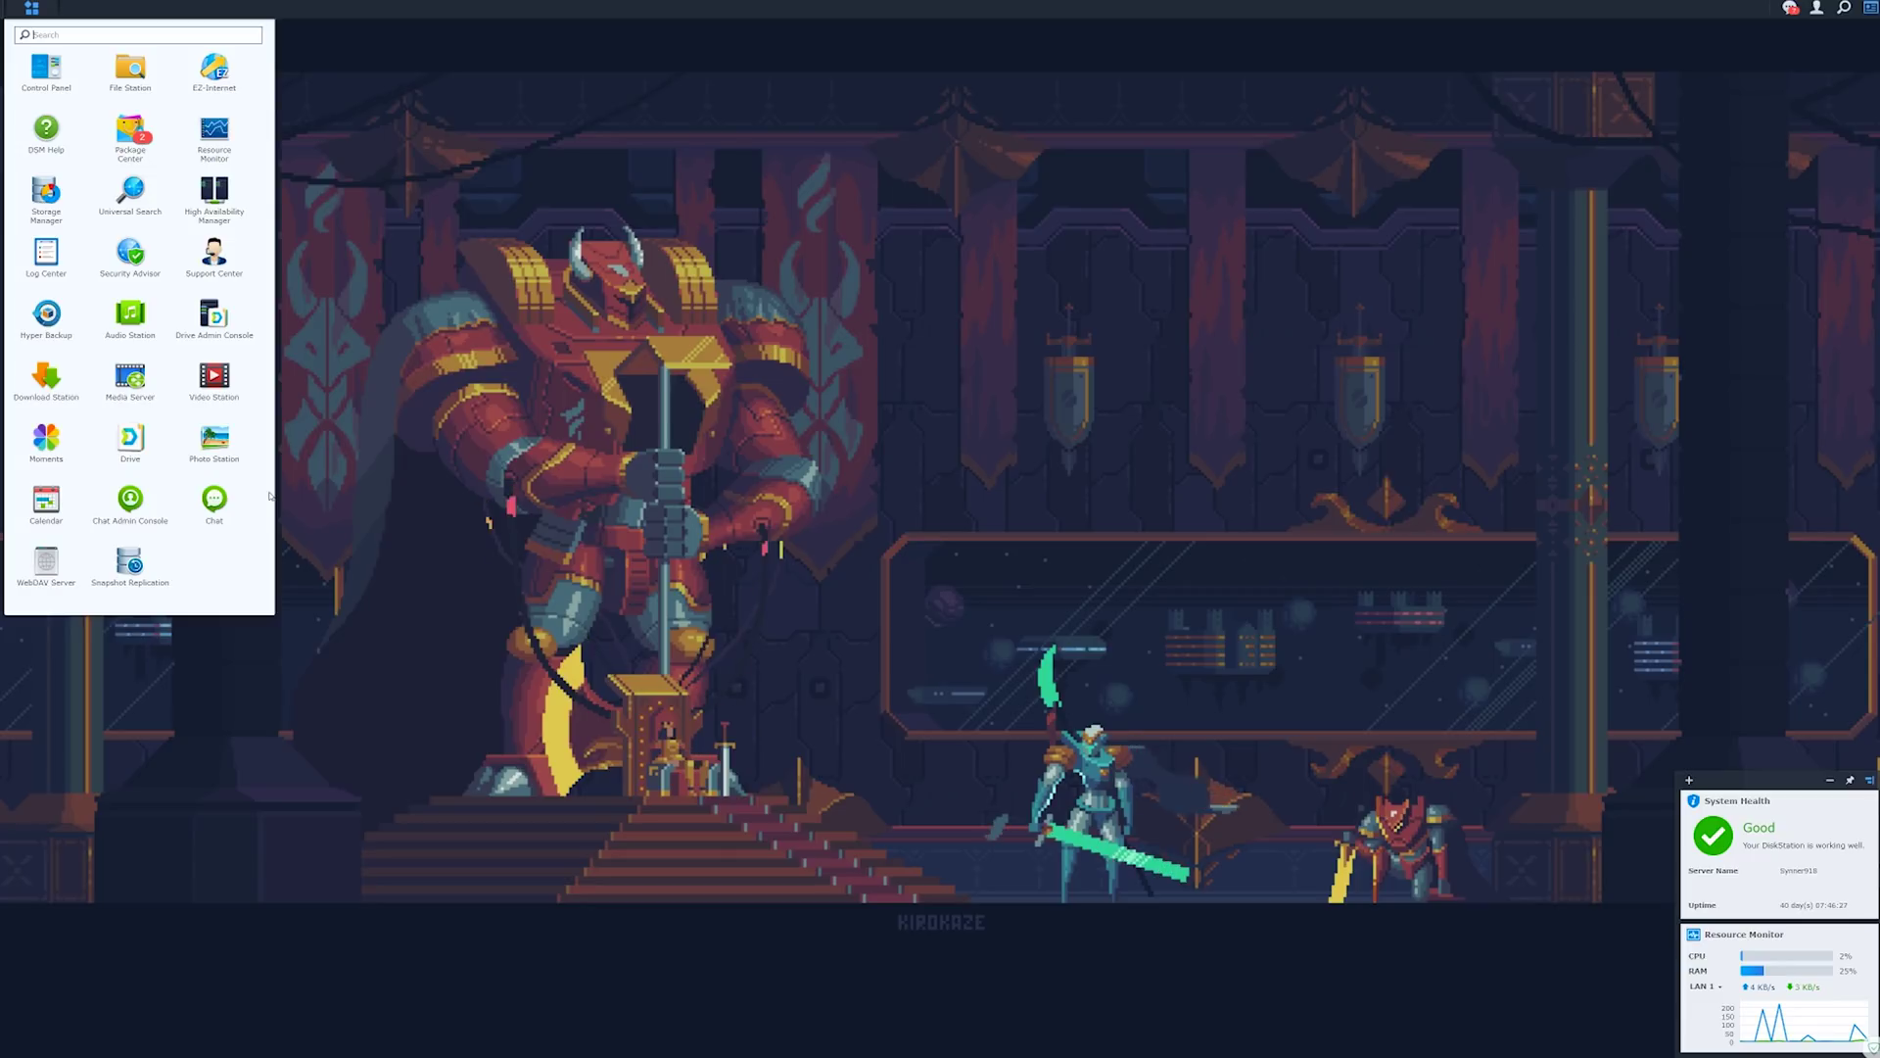
# Launch Snapshot Replication, dismiss the Optimize notice, and refresh the shared-folder Snapshots list.
pyautogui.click(131, 563)
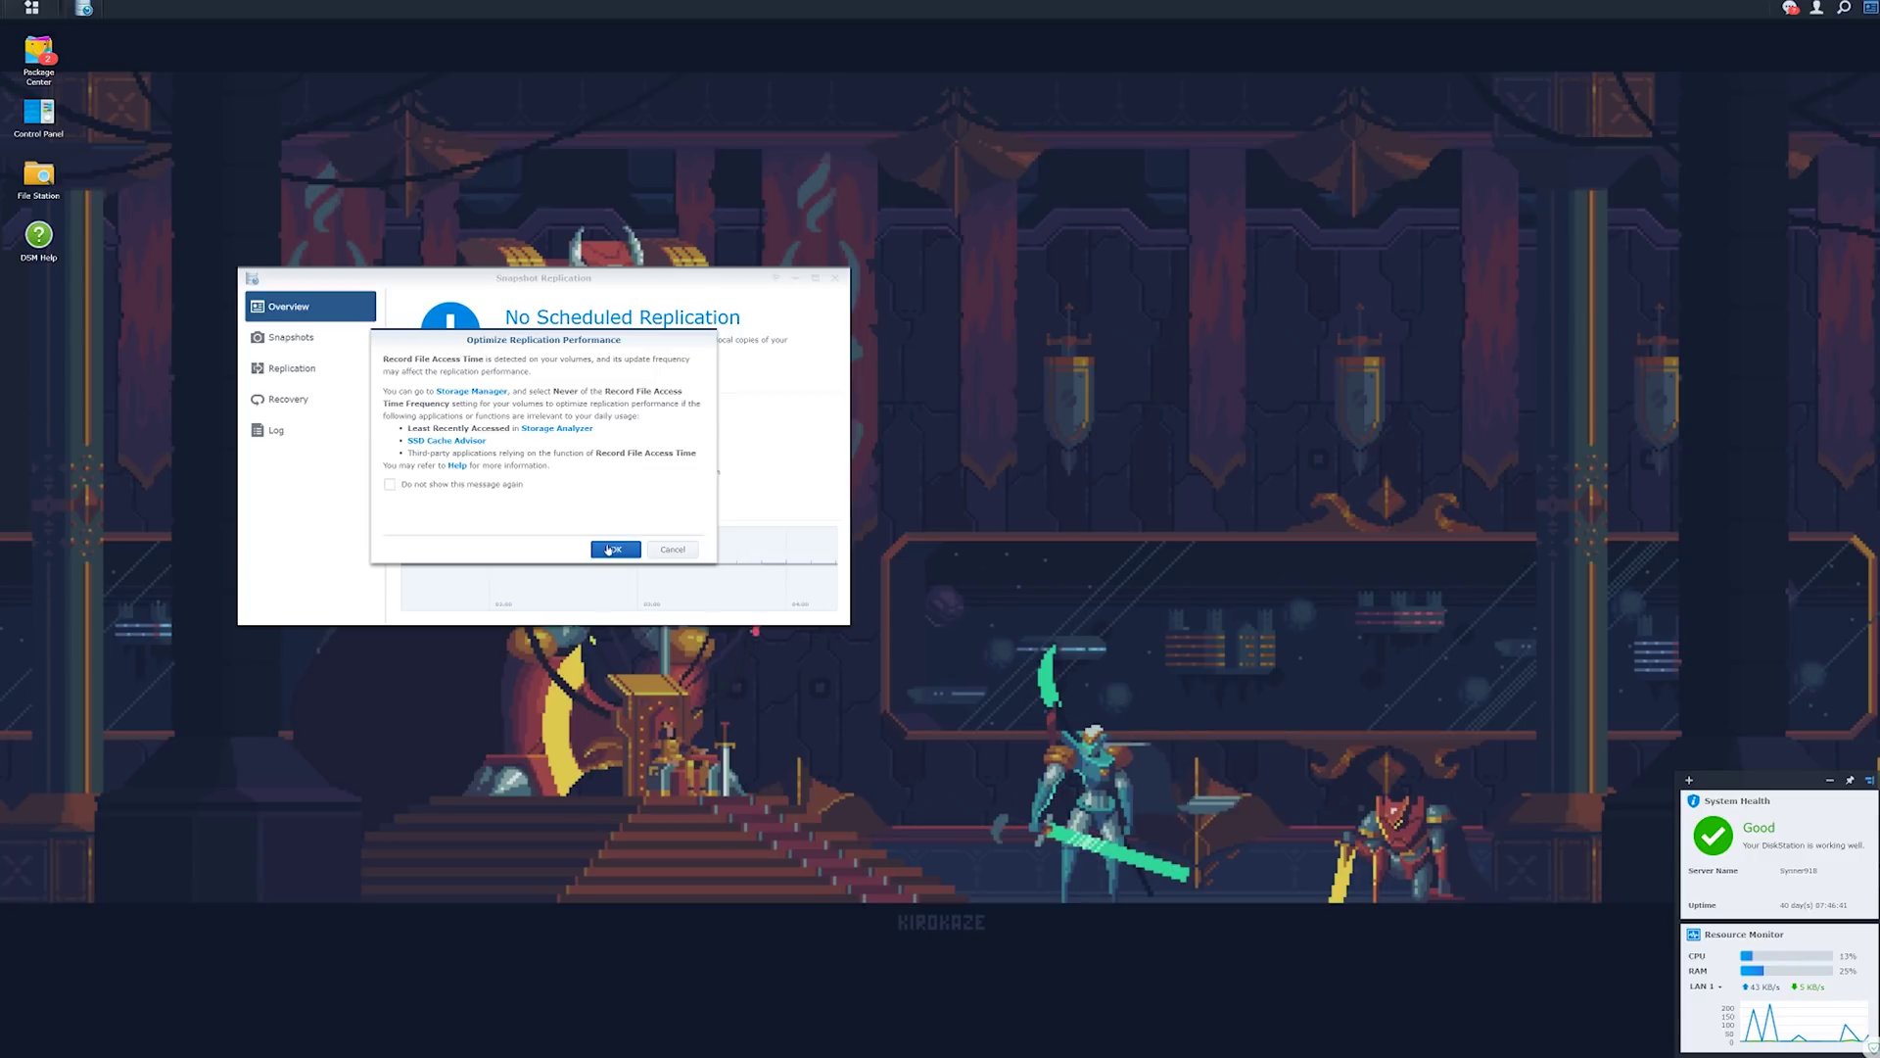
pyautogui.click(608, 549)
pyautogui.click(310, 340)
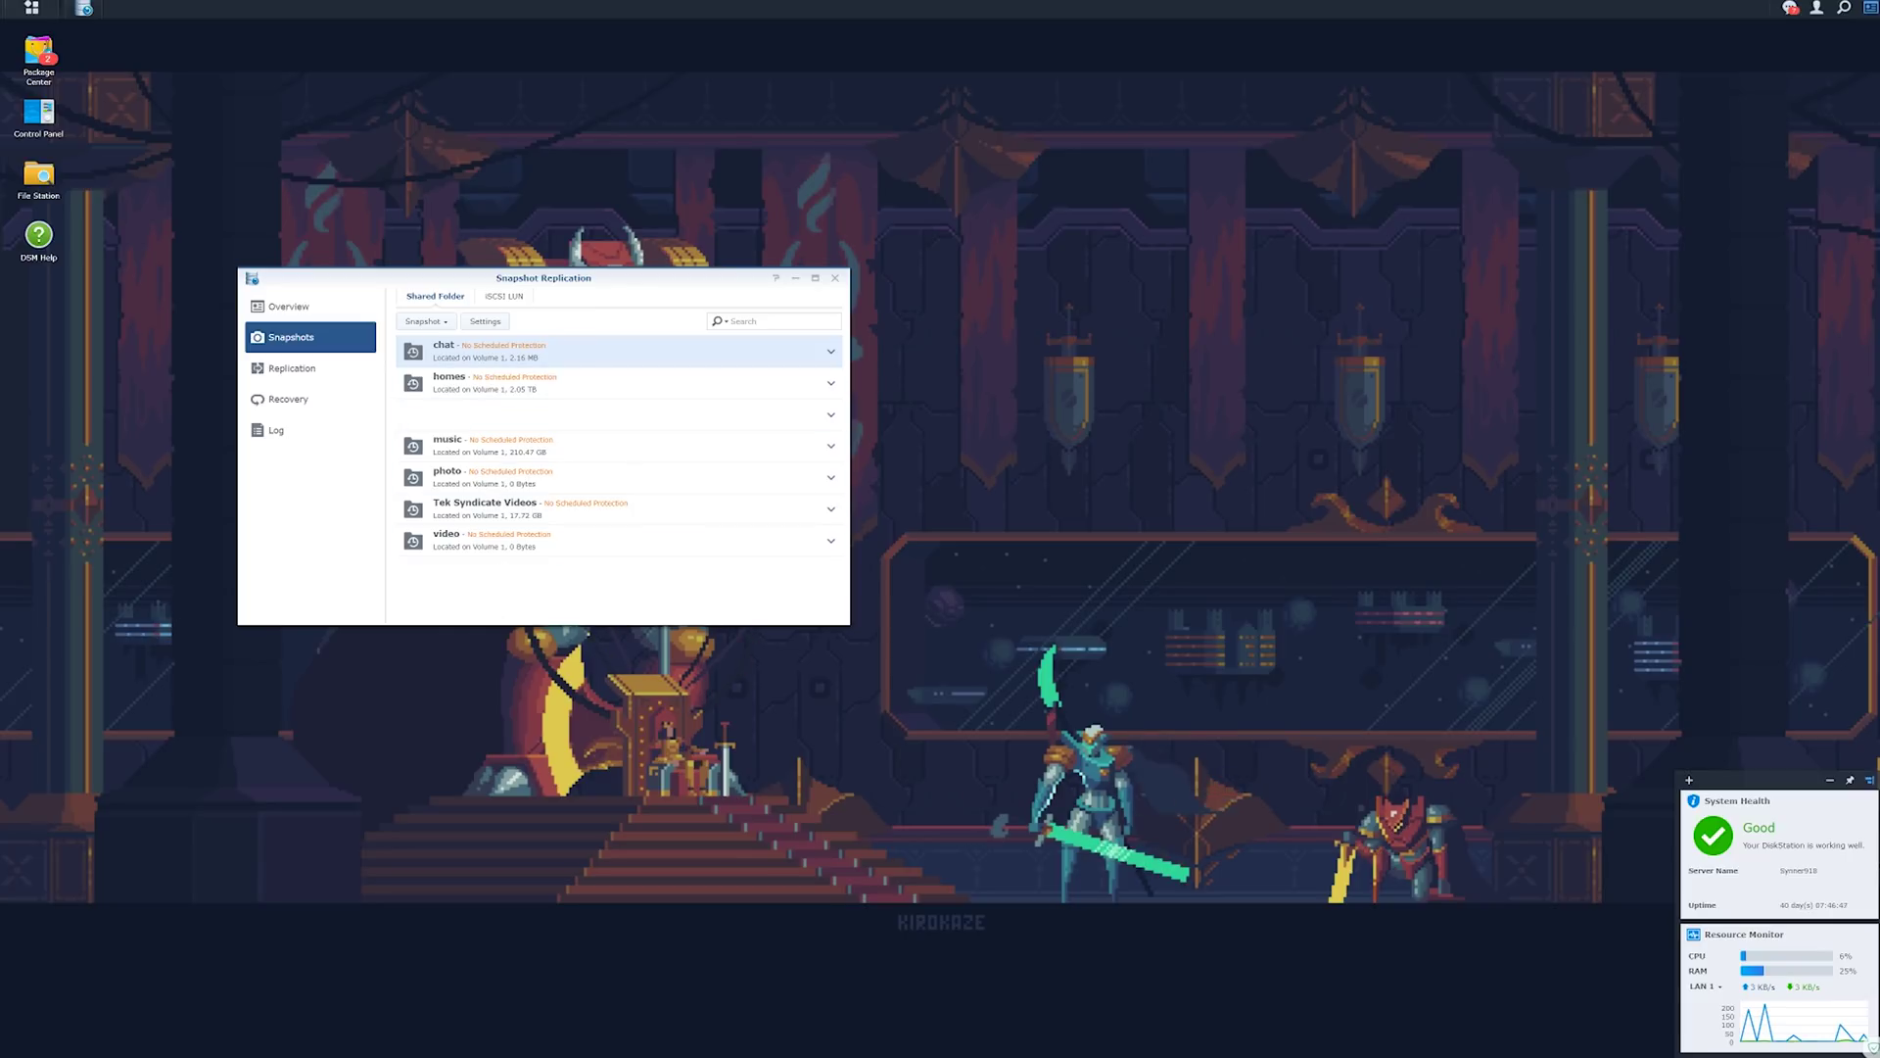
pyautogui.click(419, 297)
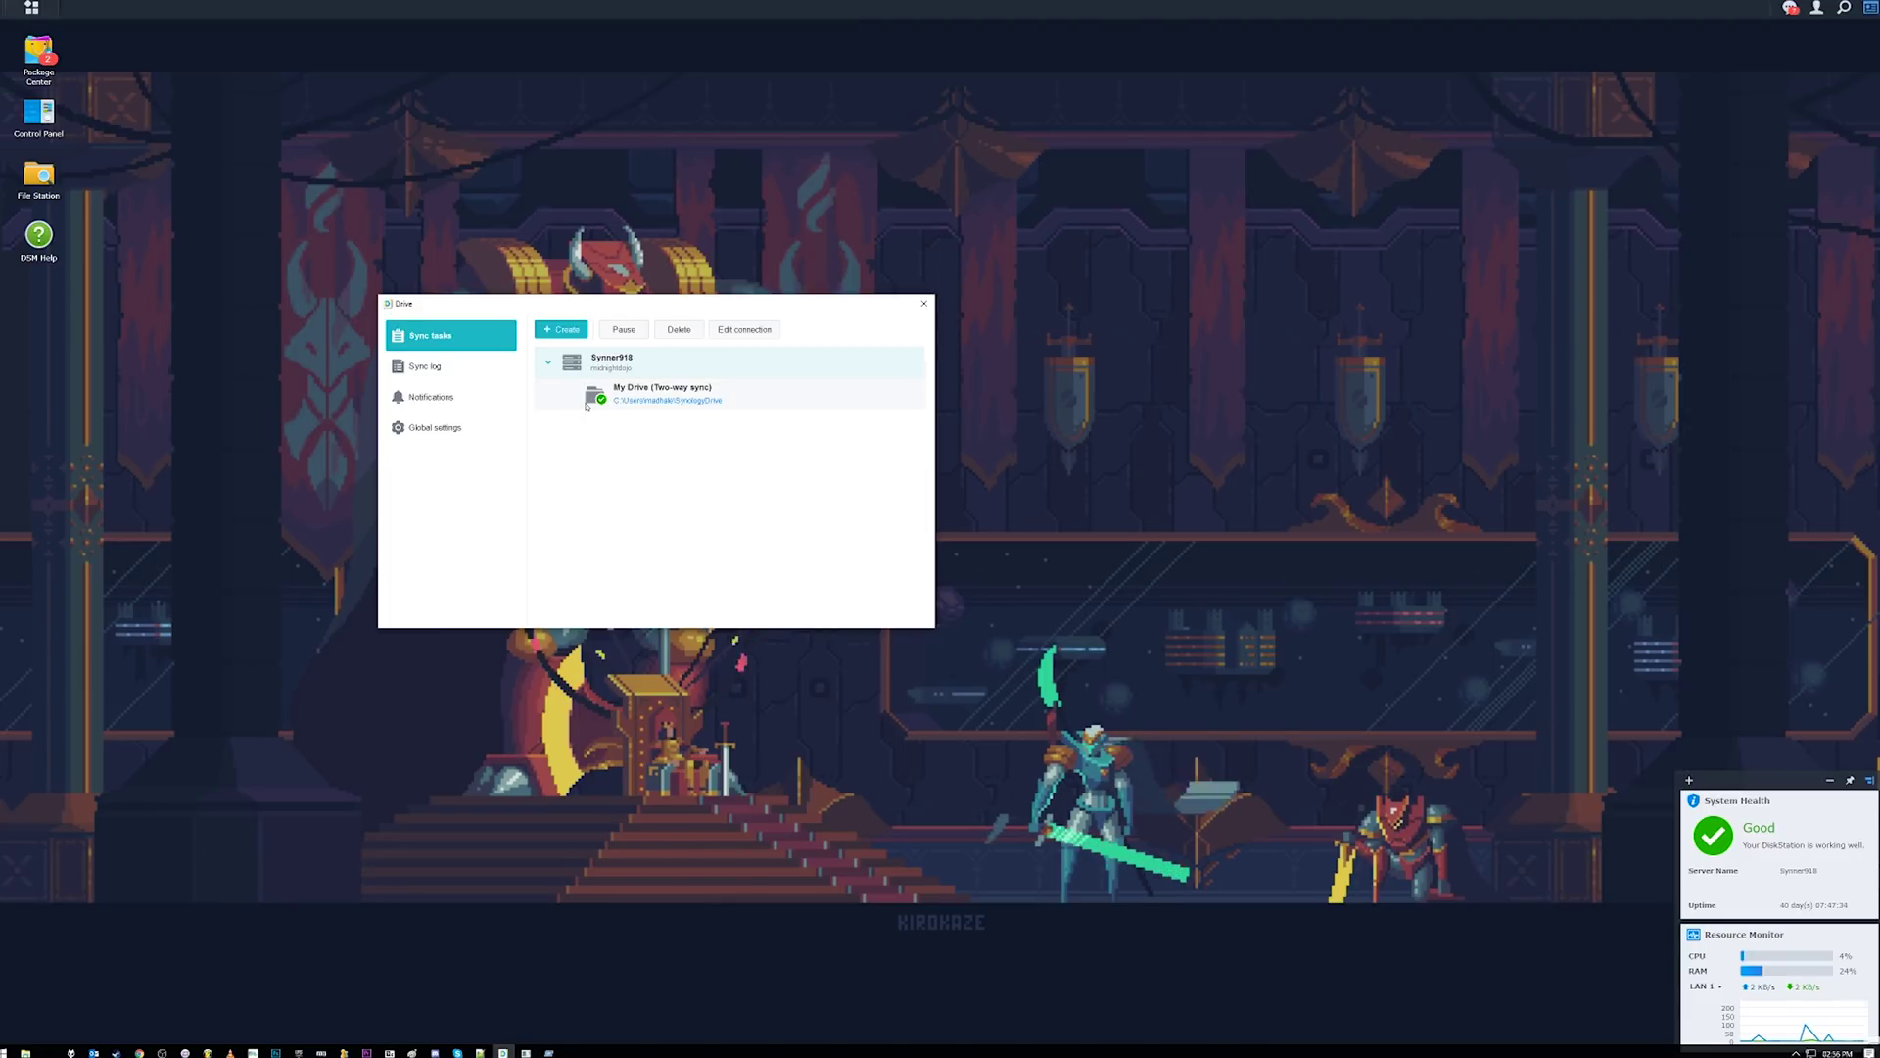
# Browse the sync log, notifications and the General, Notification, Display, Proxy settings tabs, then return to sync tasks.
pyautogui.click(455, 365)
pyautogui.click(451, 399)
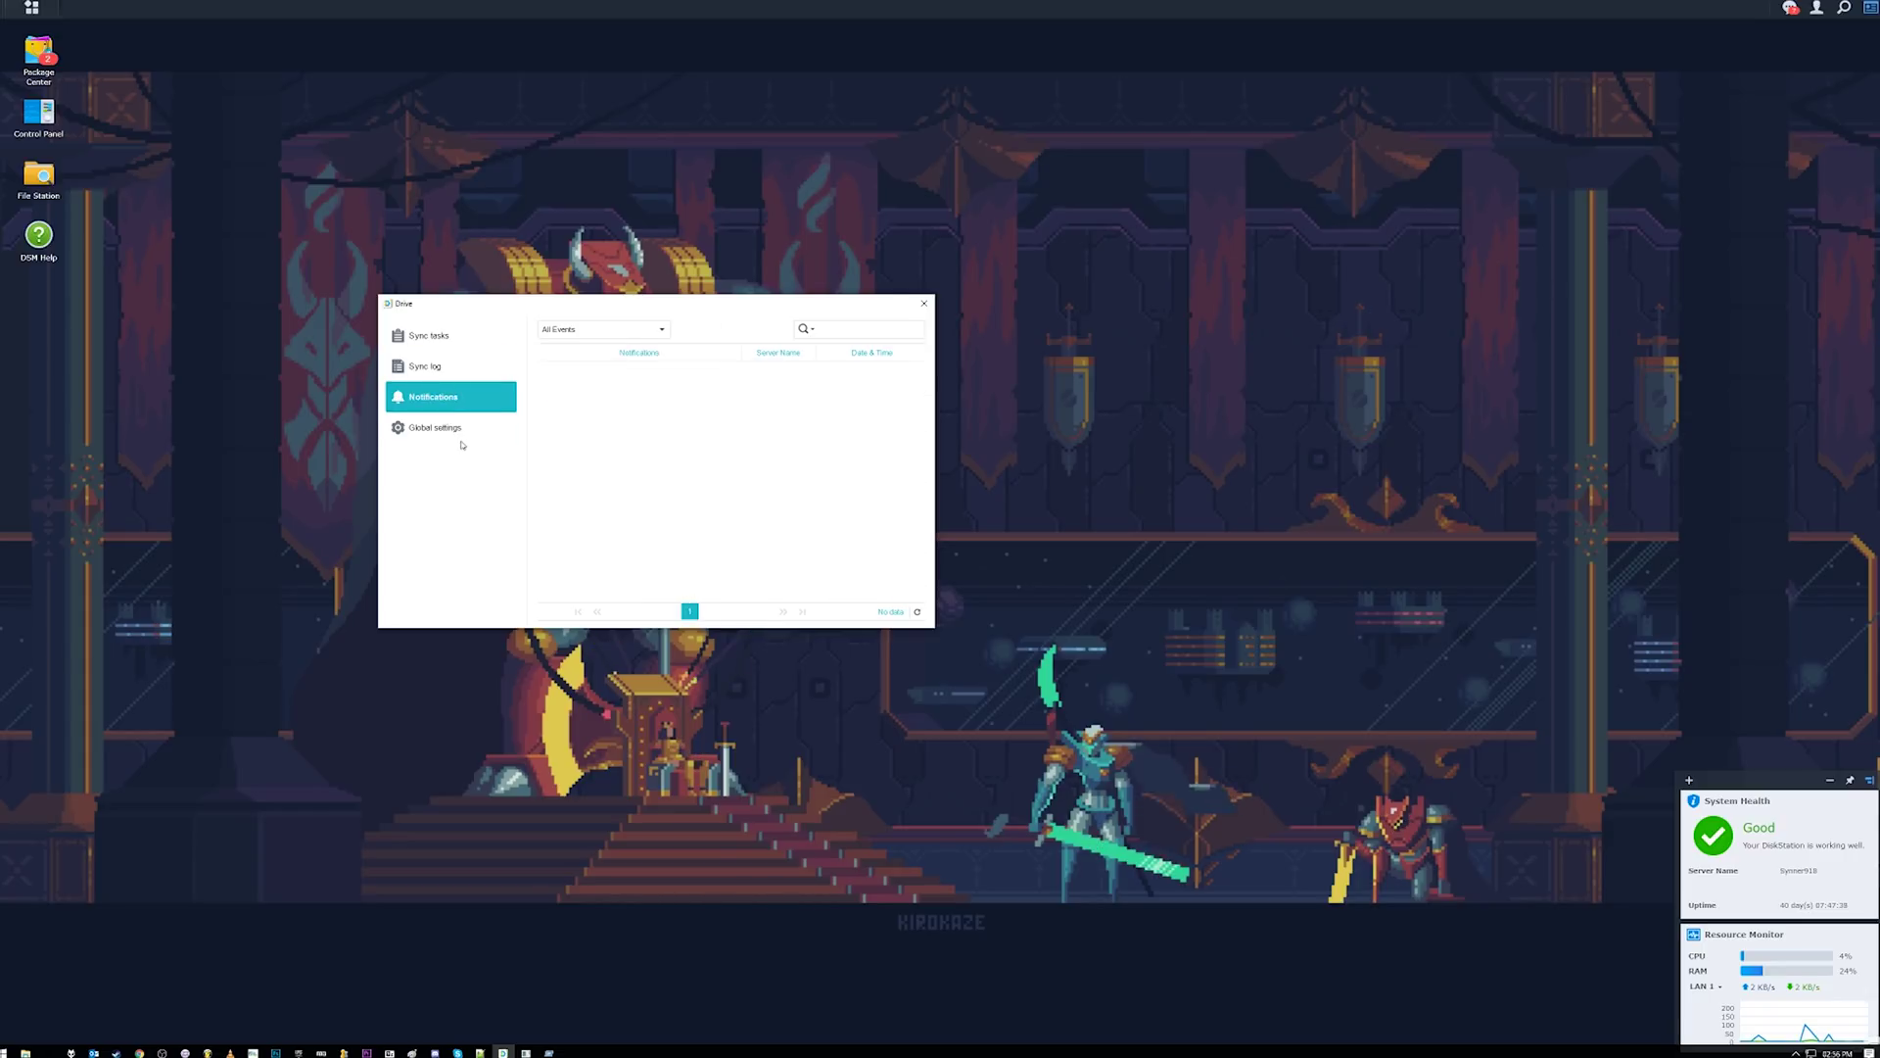
pyautogui.click(458, 432)
pyautogui.click(630, 329)
pyautogui.click(690, 329)
pyautogui.click(752, 329)
pyautogui.click(567, 329)
pyautogui.click(430, 336)
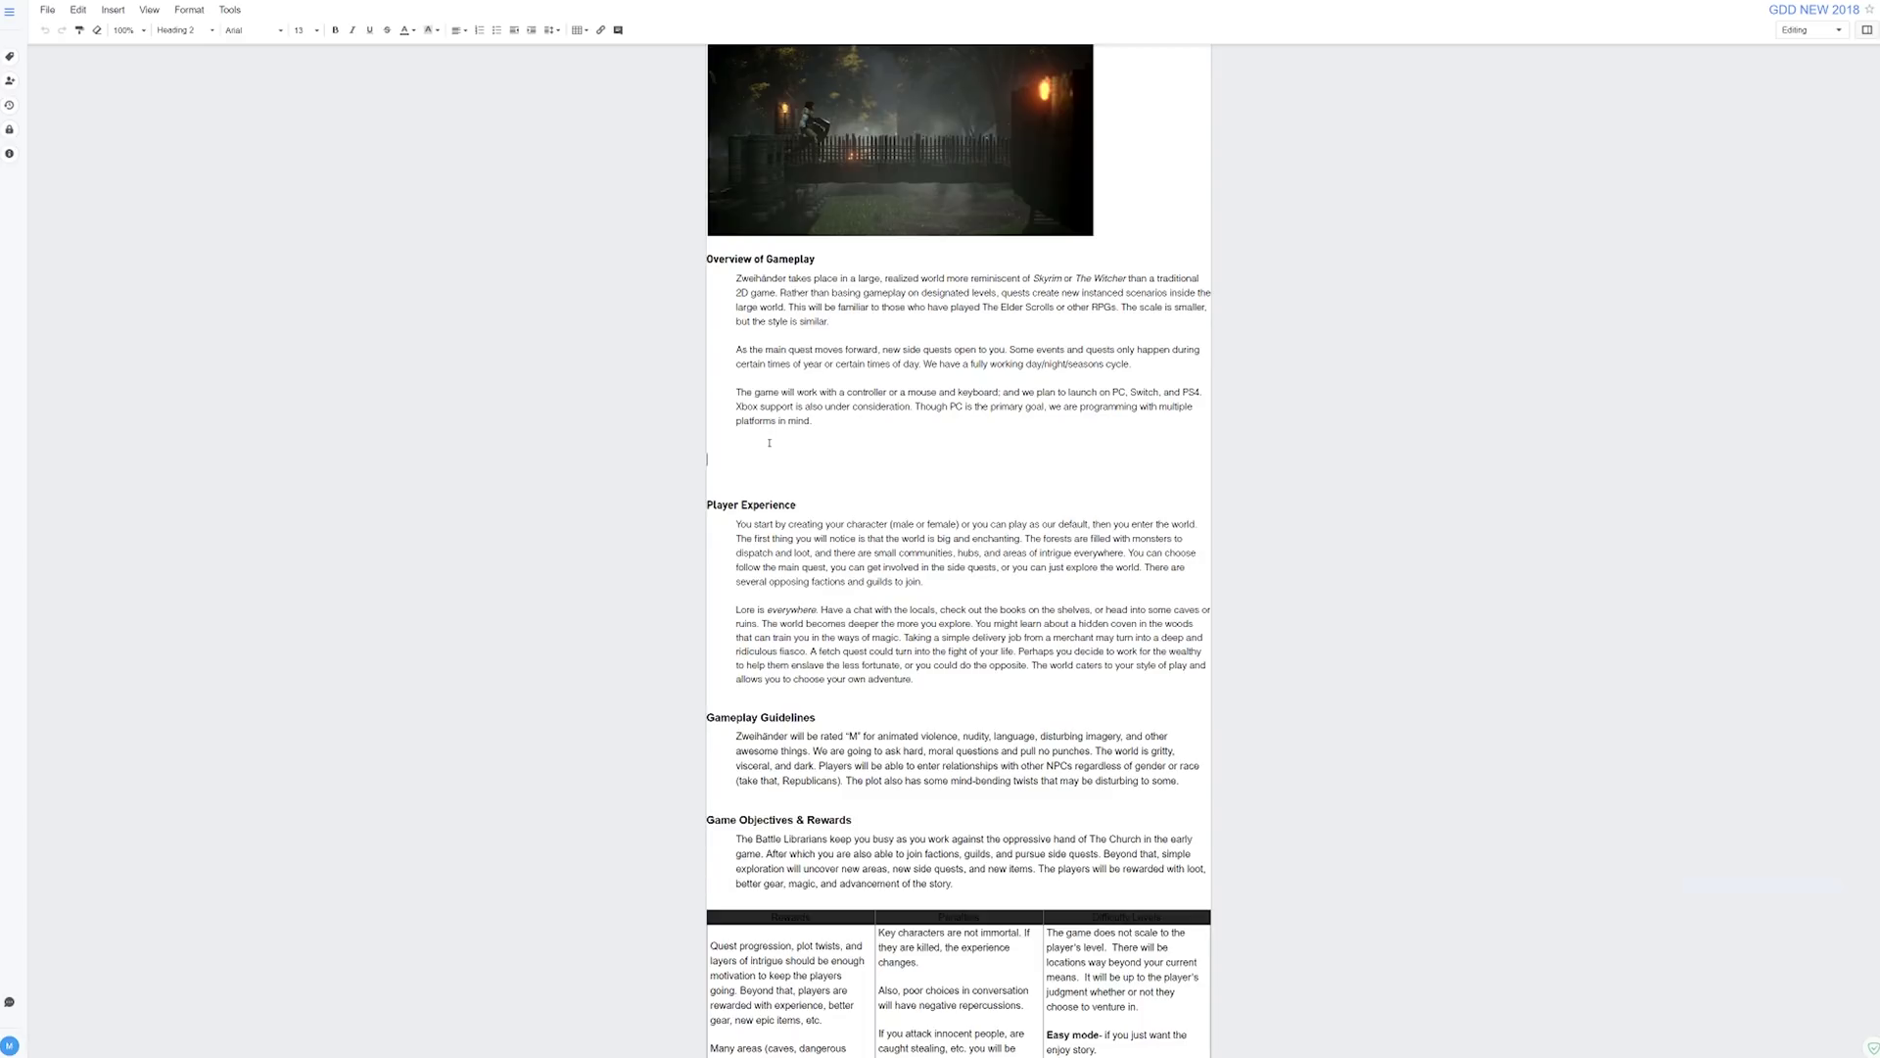
# Scroll through the GDD NEW 2018 document.
pyautogui.scroll(-7, 755, 443)
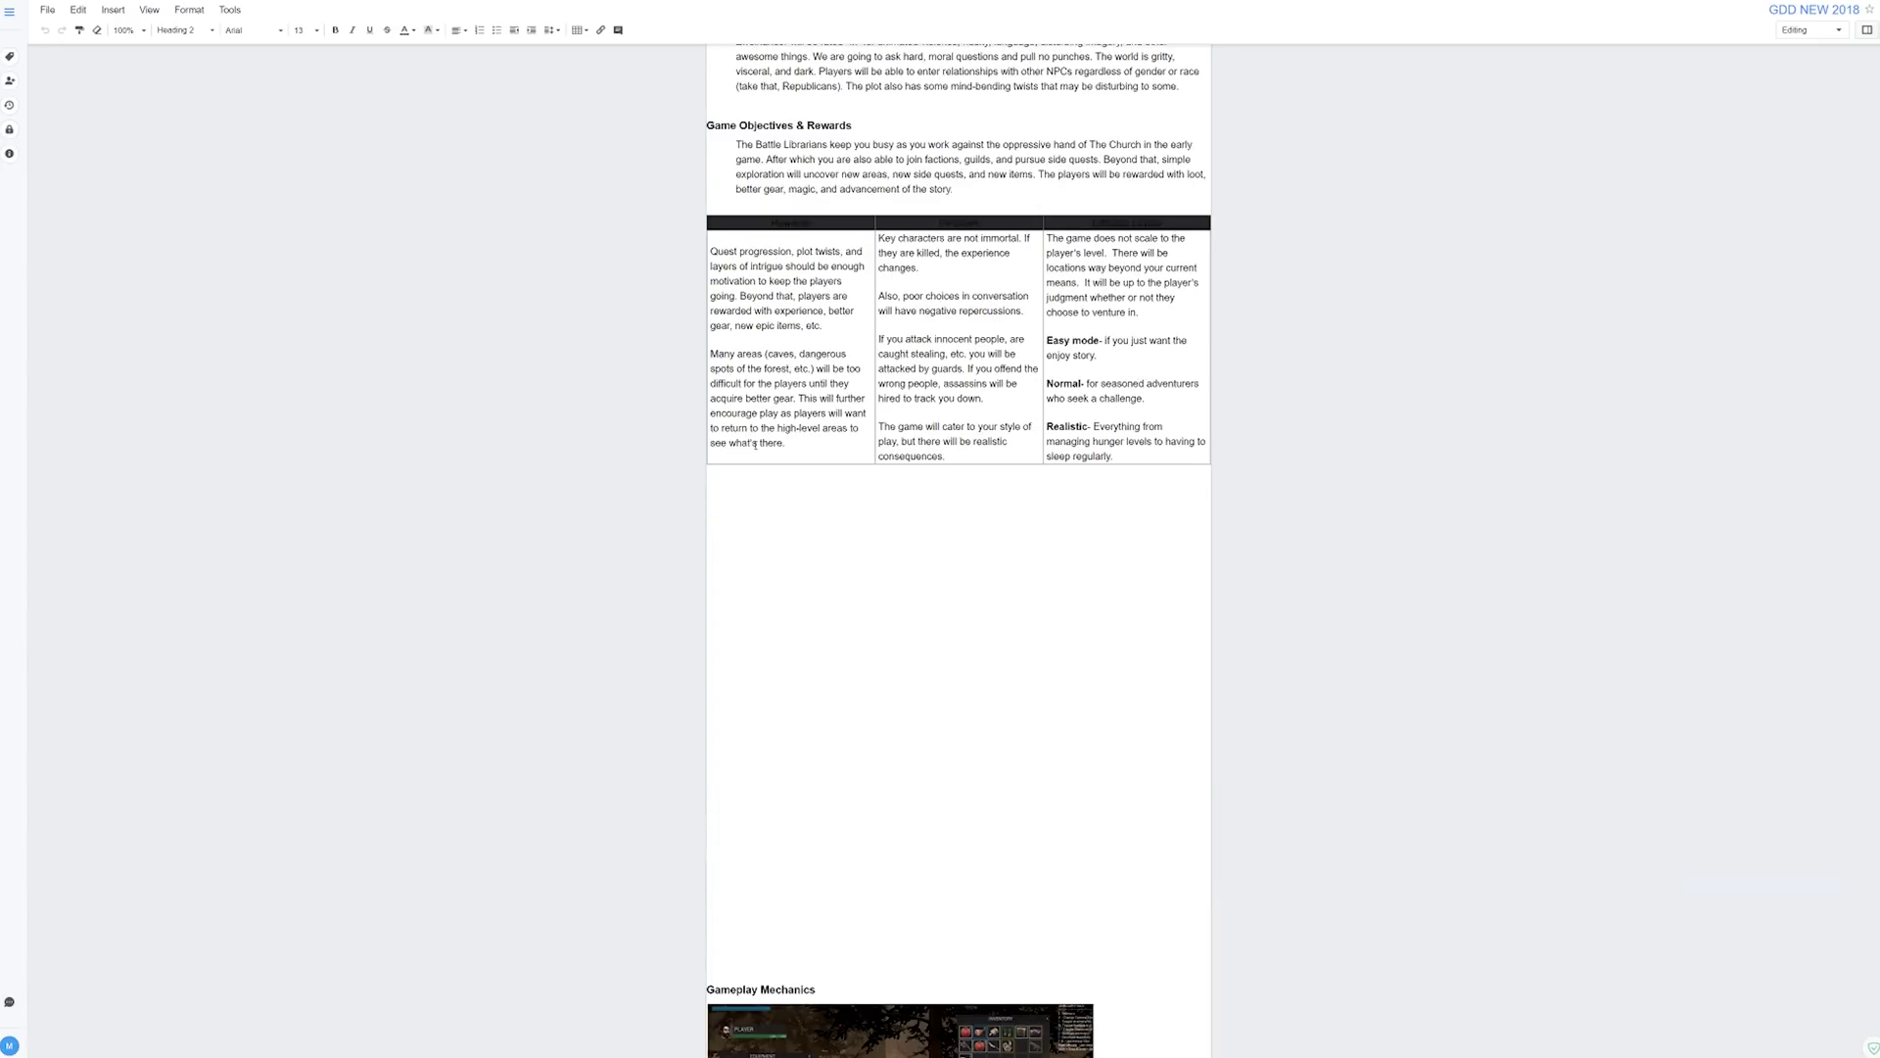
pyautogui.scroll(10, 755, 442)
pyautogui.scroll(-14, 804, 459)
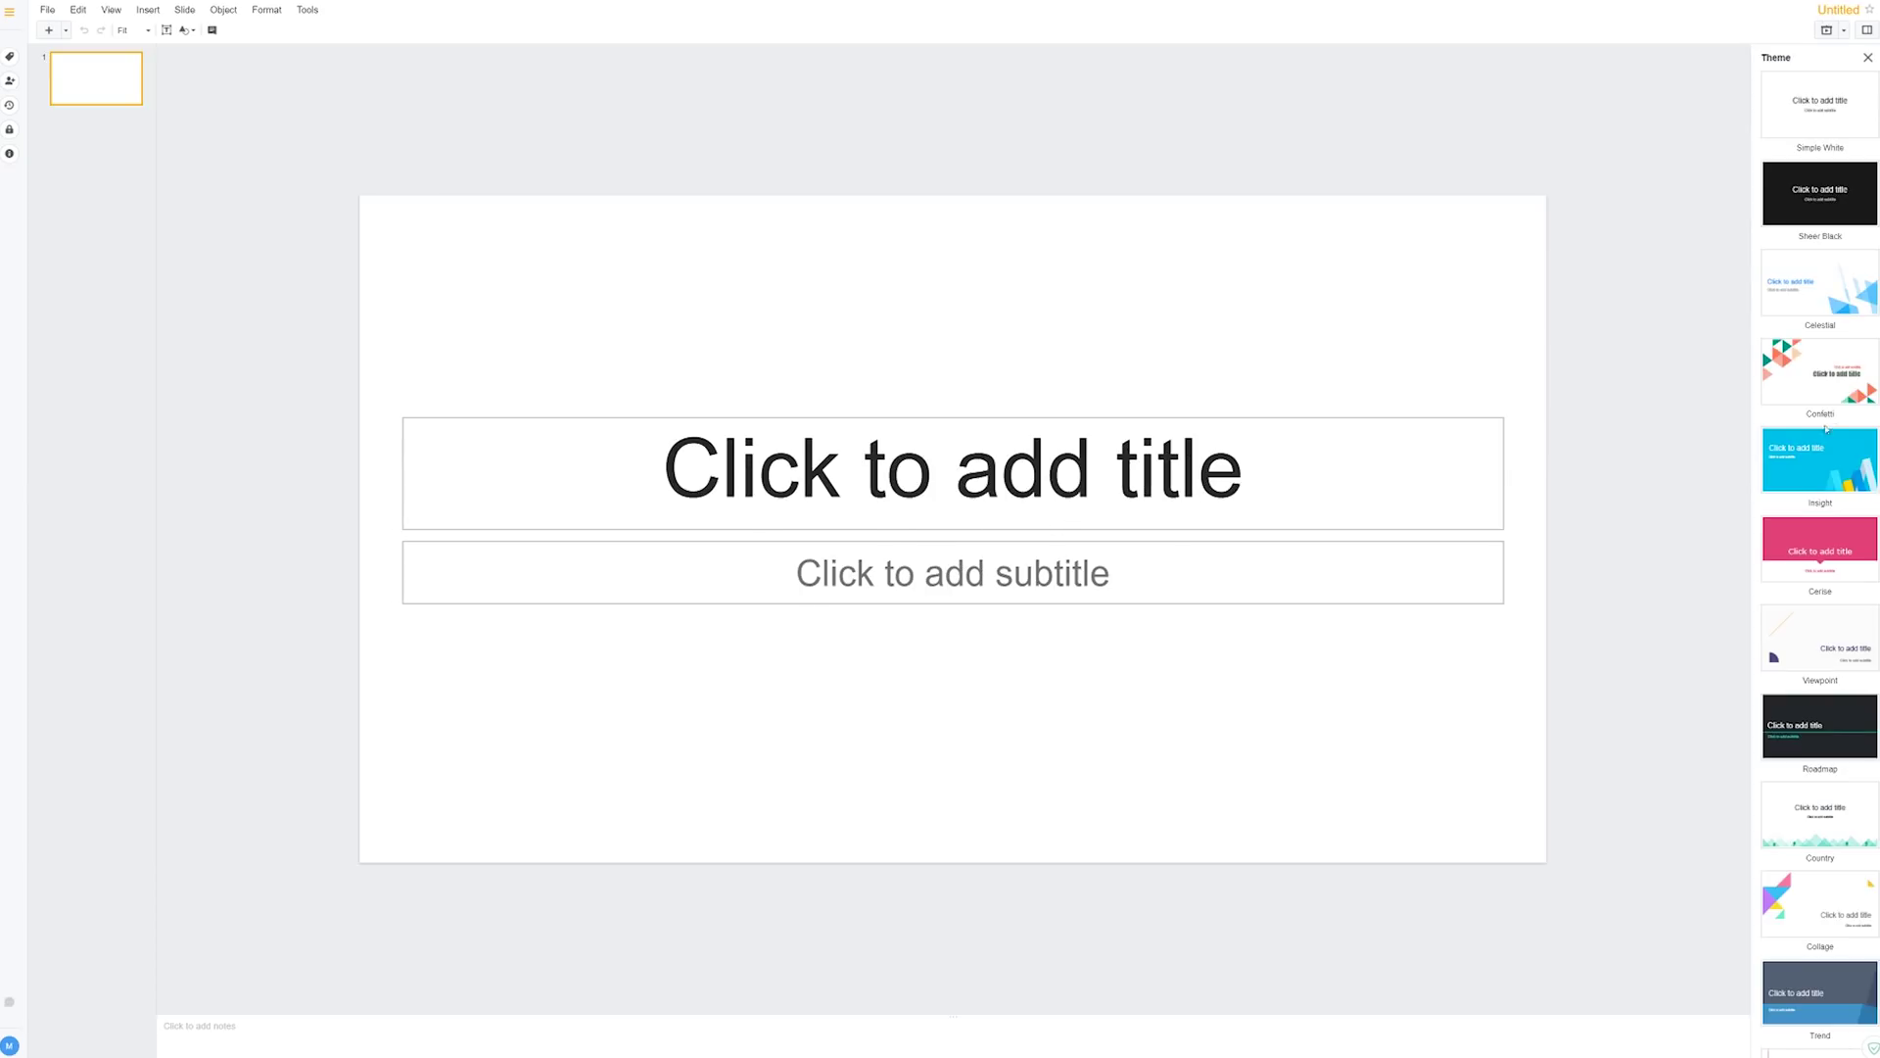
# Try the Confetti theme, settle on Roadmap, and leave the slide editor.
pyautogui.click(1821, 387)
pyautogui.click(1819, 724)
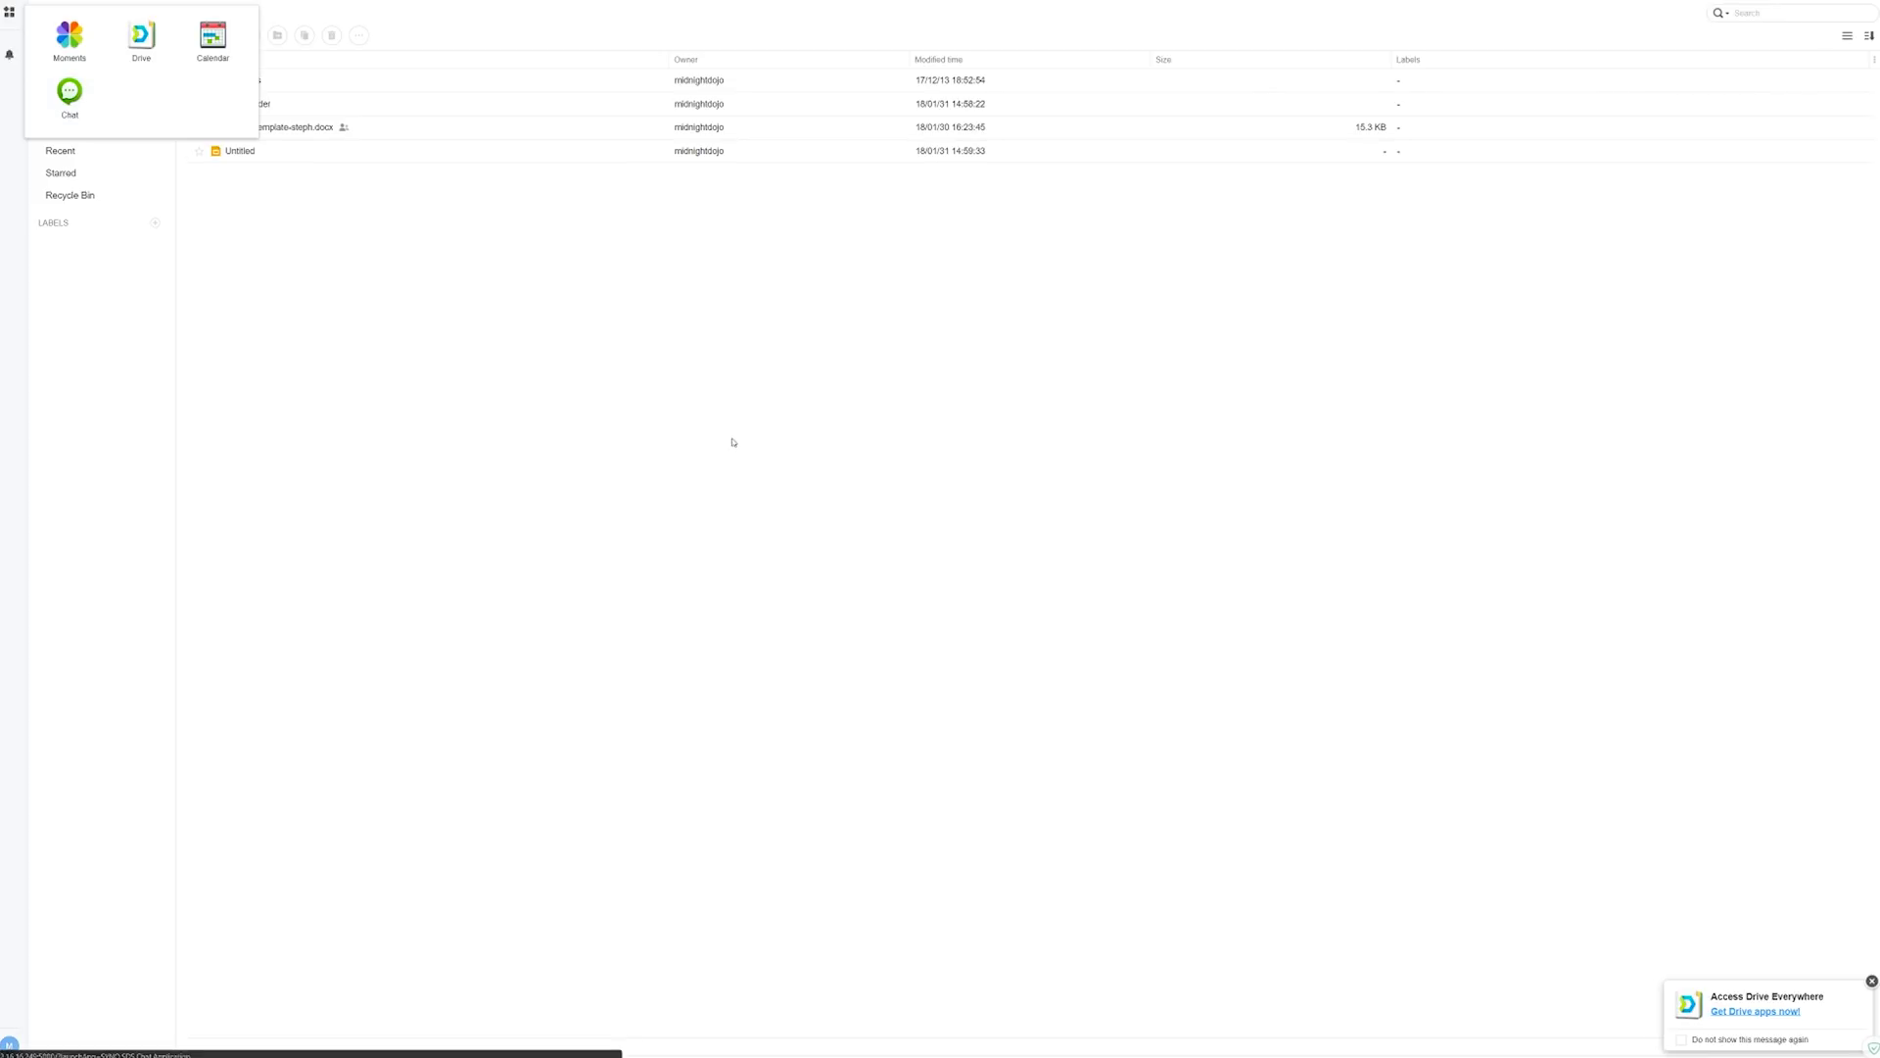
pyautogui.click(734, 440)
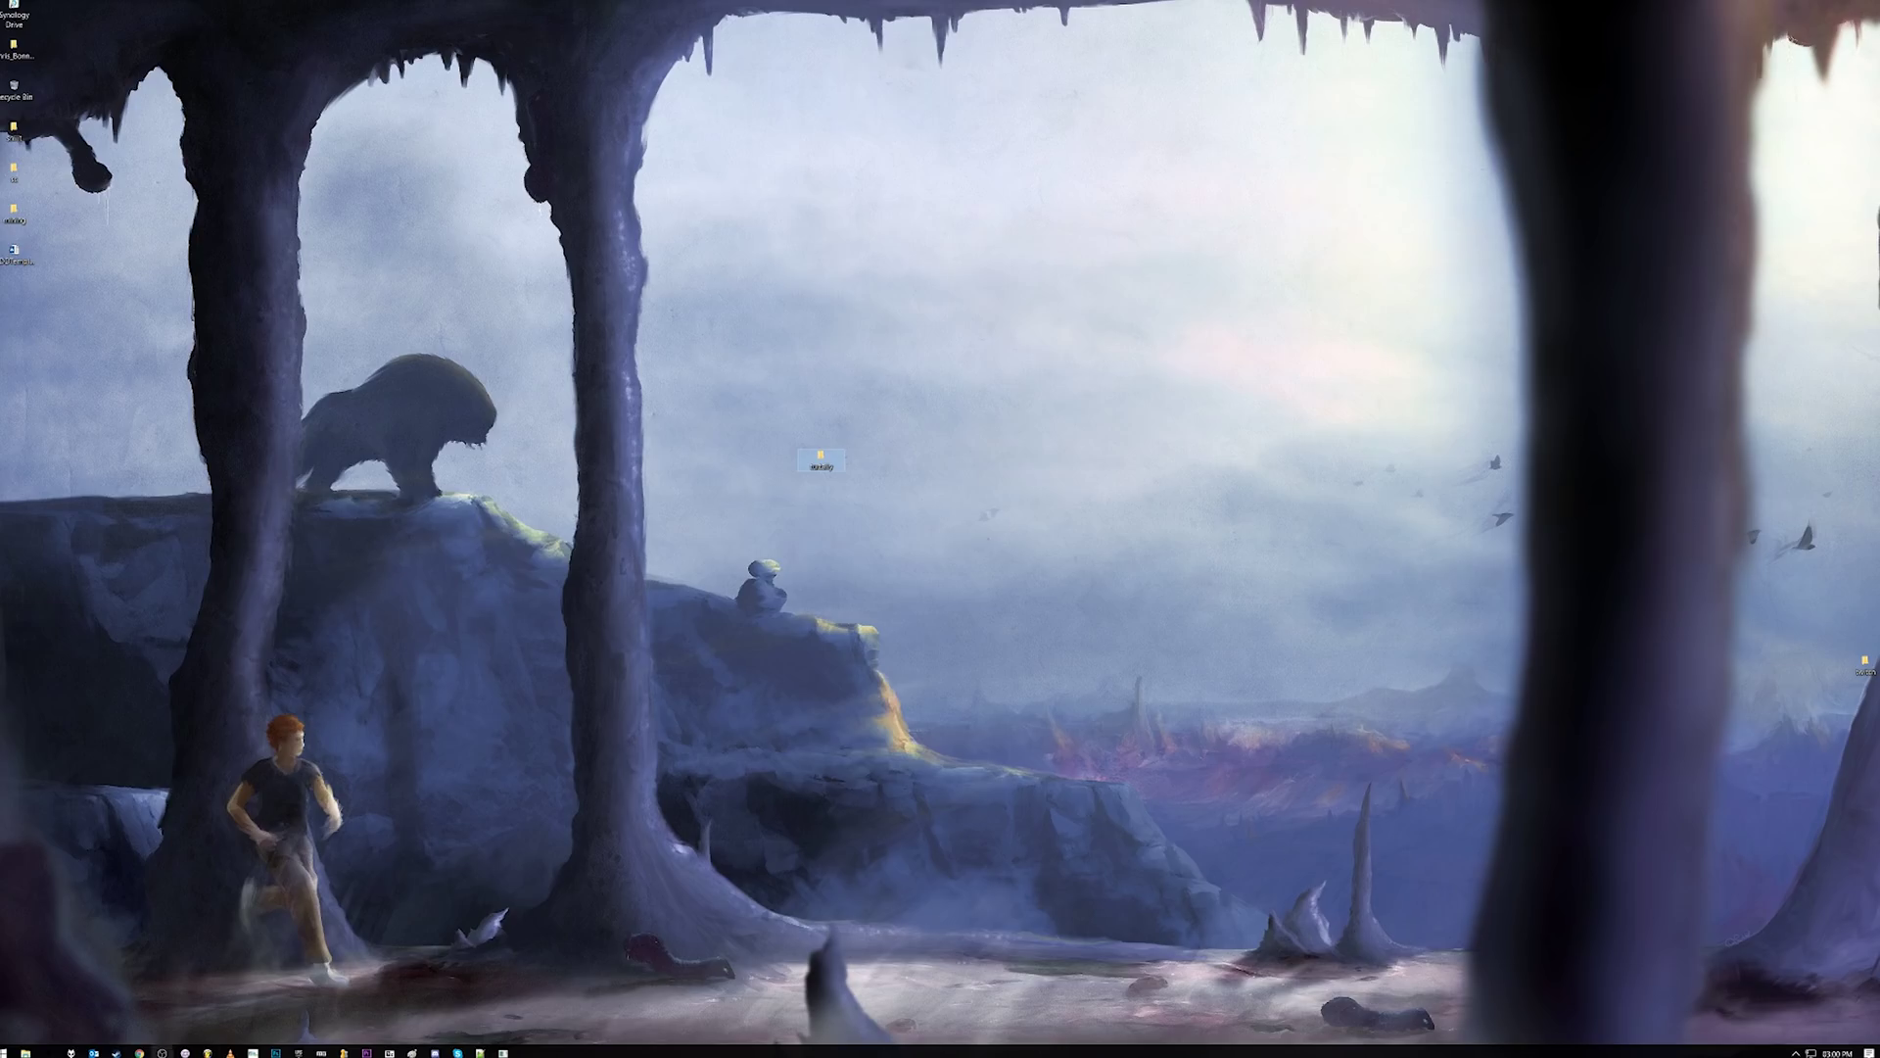
pyautogui.moveTo(139, 1052)
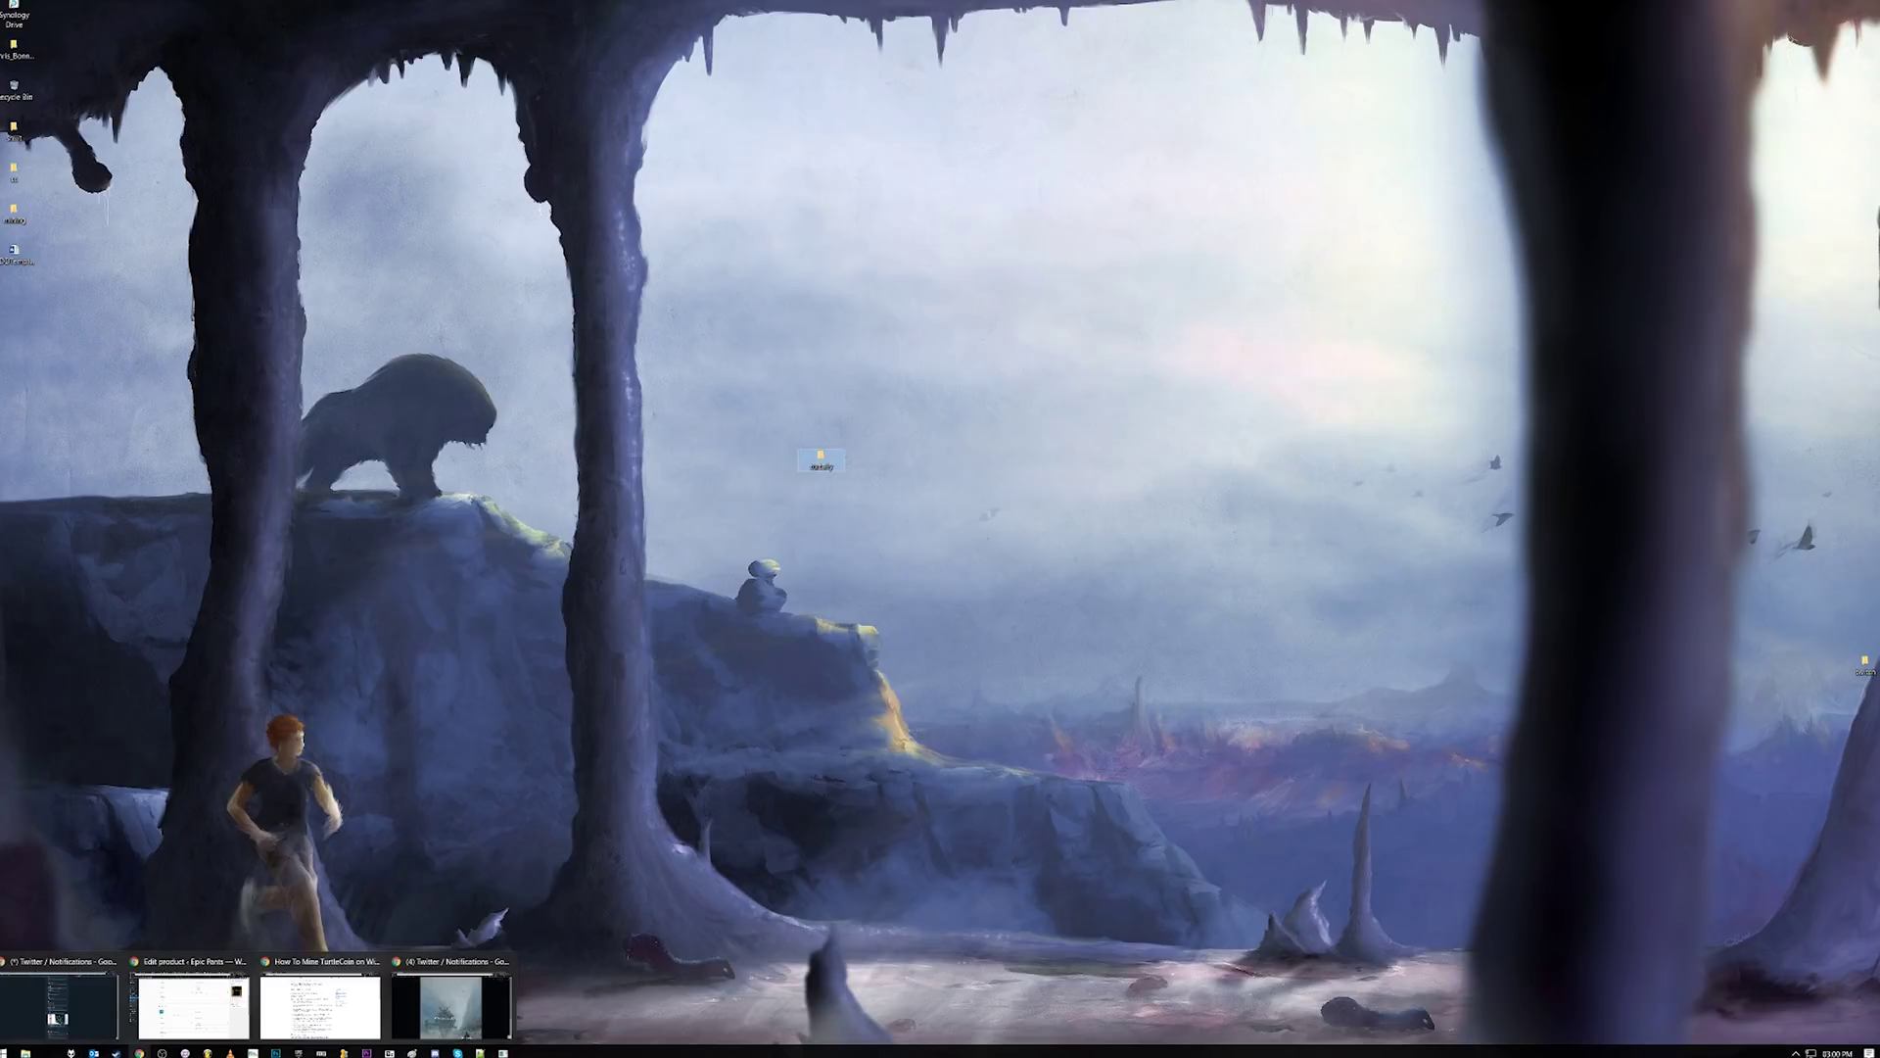